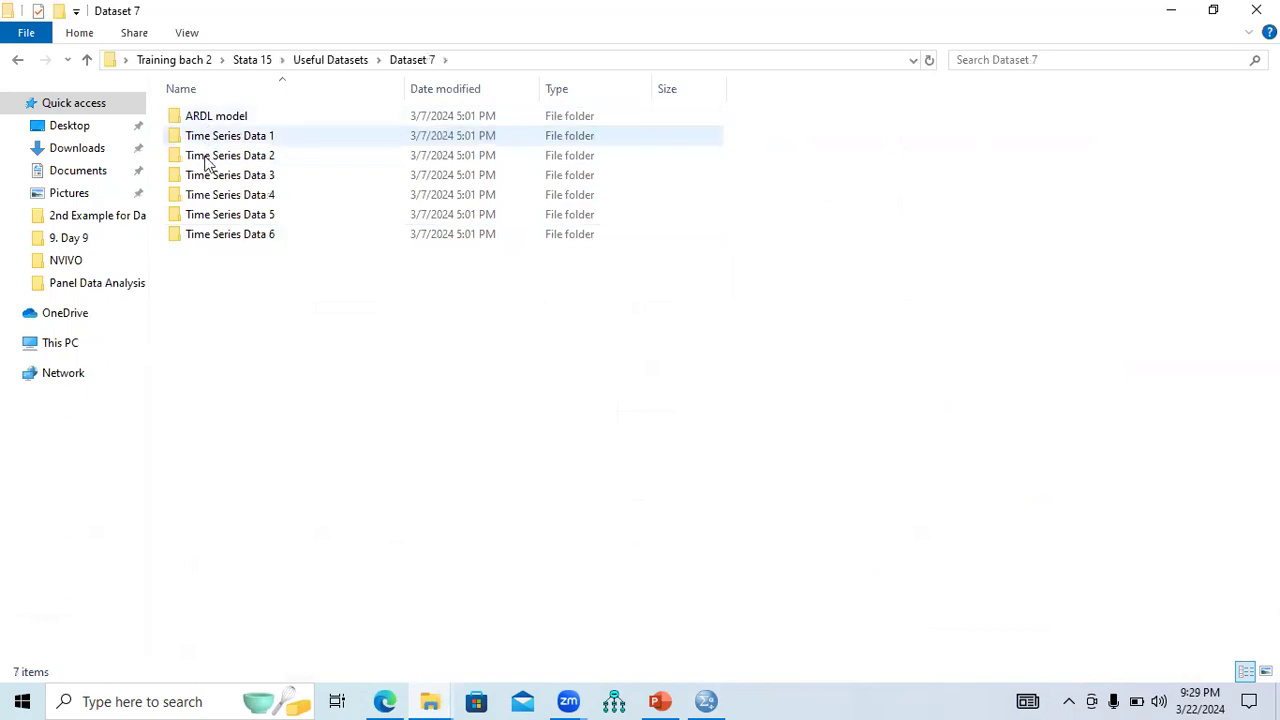
Look through the contents of the Time Series Data 1 and Time Series Data 2 folders.
{"action": "double_click", "coordinate": [205, 145]}
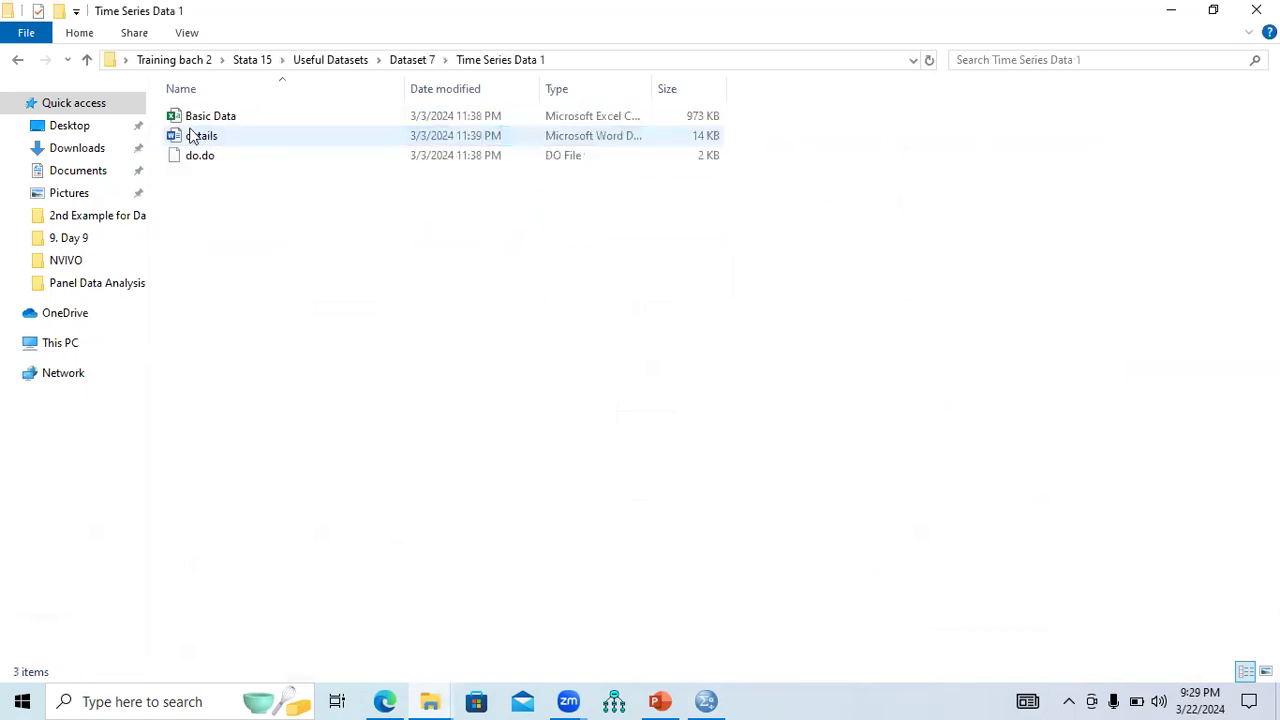
{"action": "left_click", "coordinate": [88, 60]}
{"action": "double_click", "coordinate": [240, 156]}
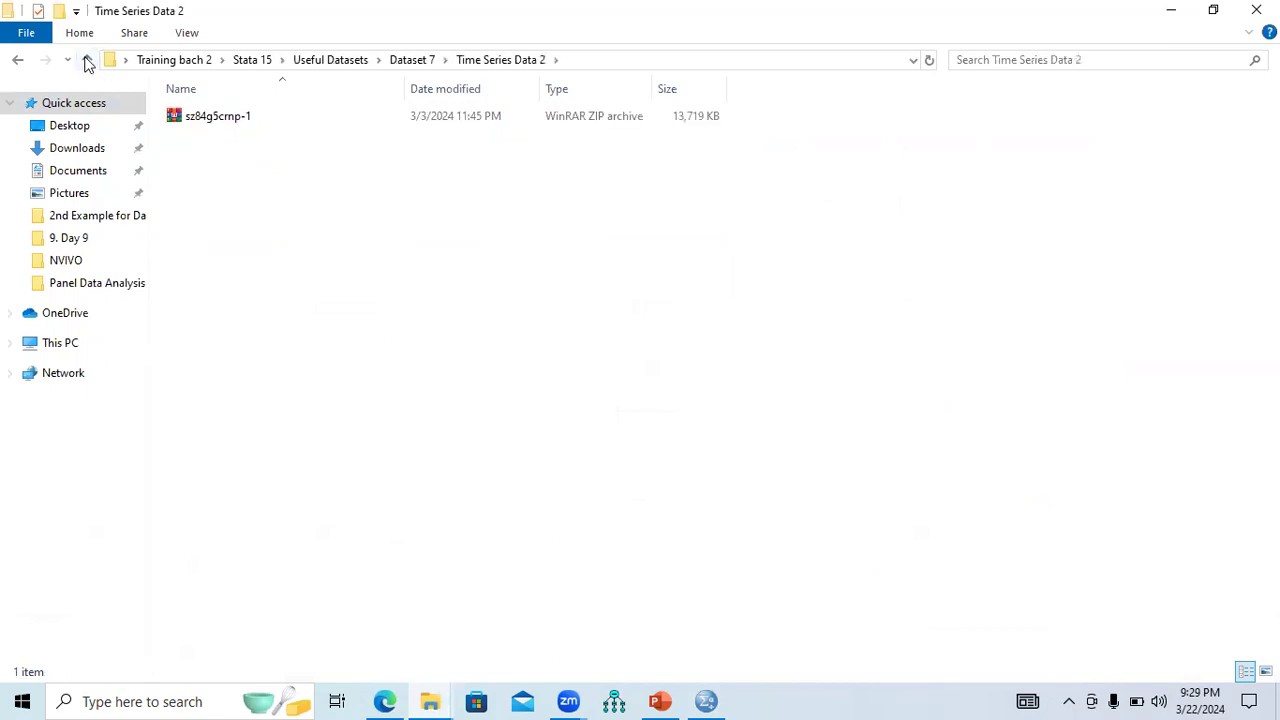
{"action": "left_click", "coordinate": [88, 60]}
Copy the Basic Data file from the Time Series Data 1 folder into the 11. Day 11 folder and open the copy.
{"action": "double_click", "coordinate": [220, 140]}
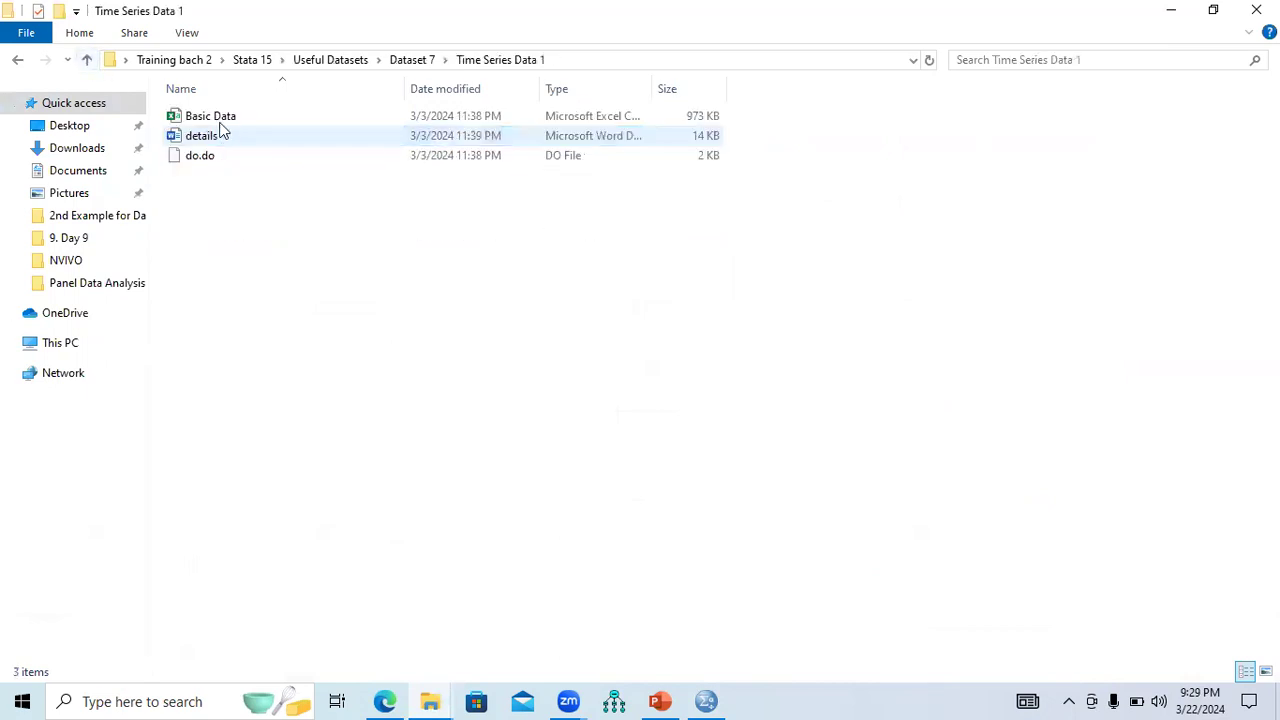
{"action": "left_click", "coordinate": [215, 117]}
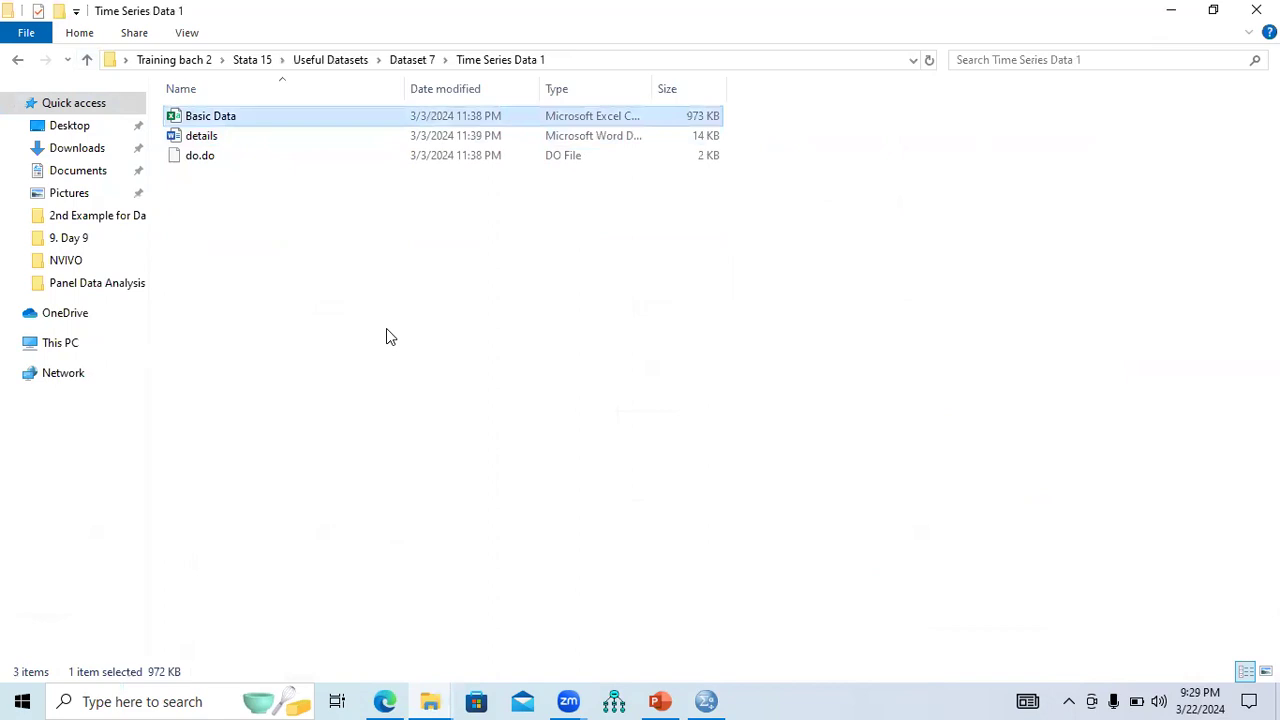
{"action": "mouse_move", "coordinate": [430, 701]}
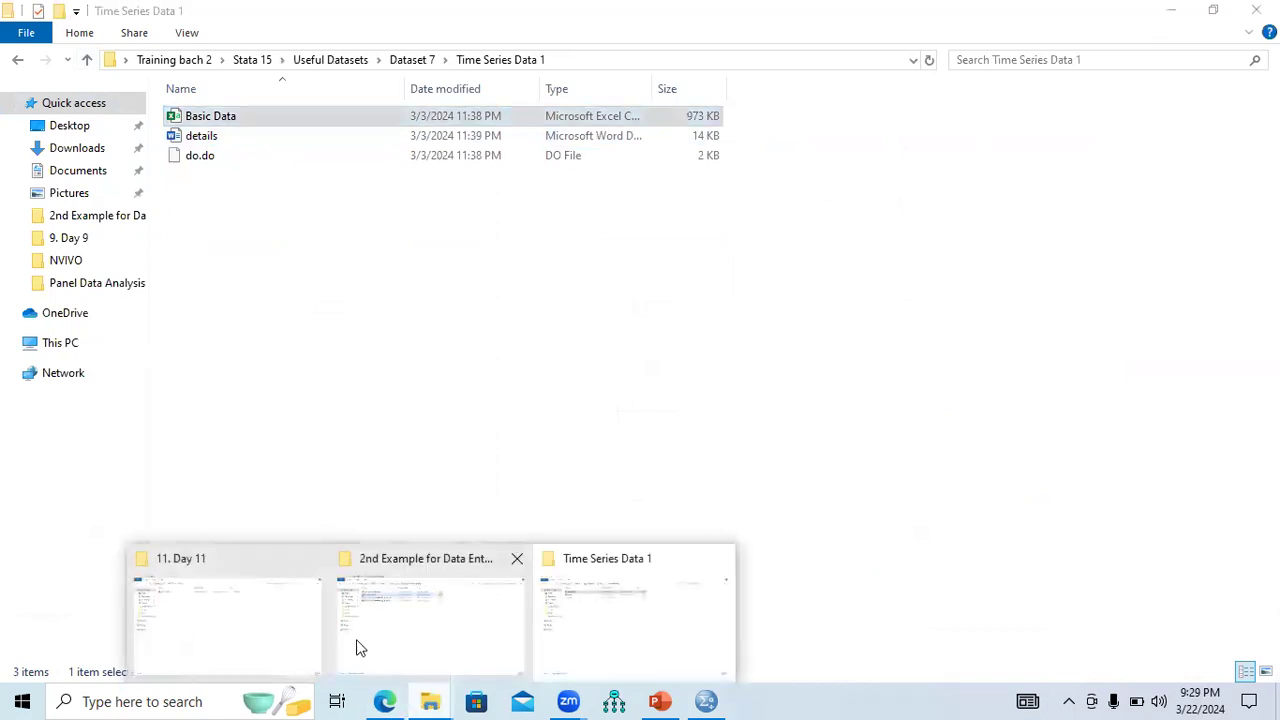
{"action": "left_click", "coordinate": [266, 651]}
{"action": "key", "text": "ctrl+v"}
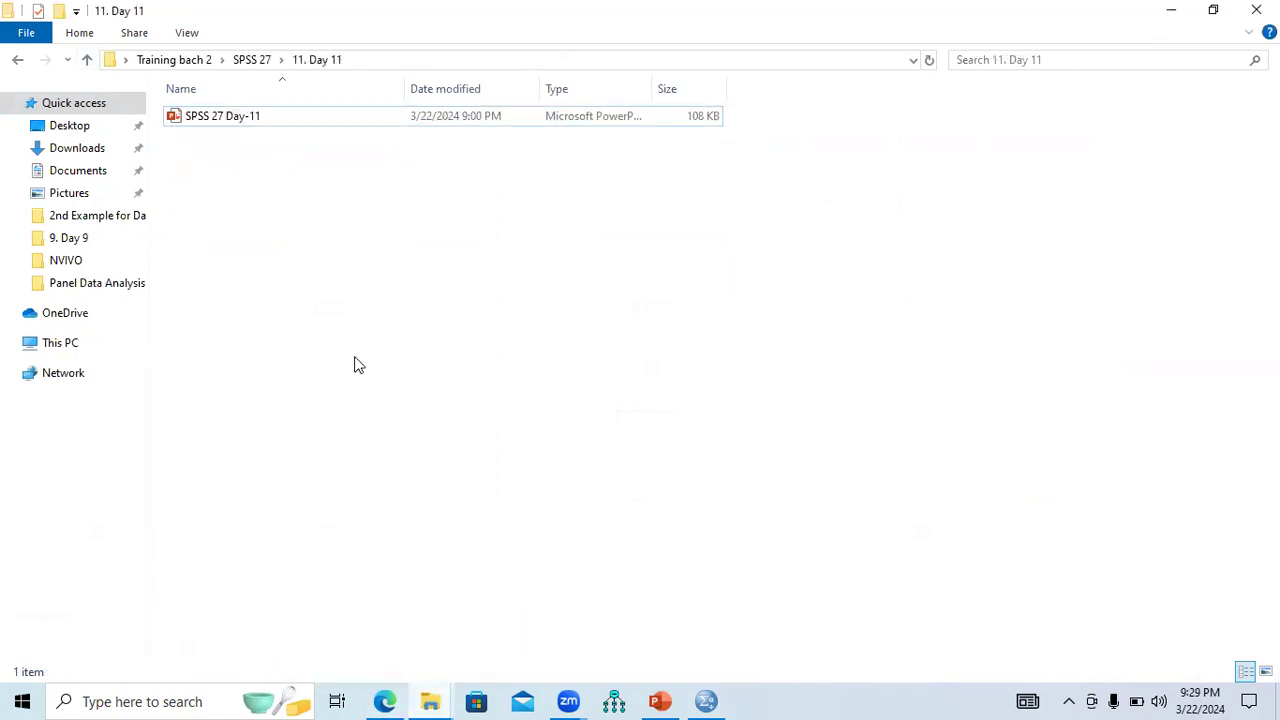
{"action": "double_click", "coordinate": [229, 116]}
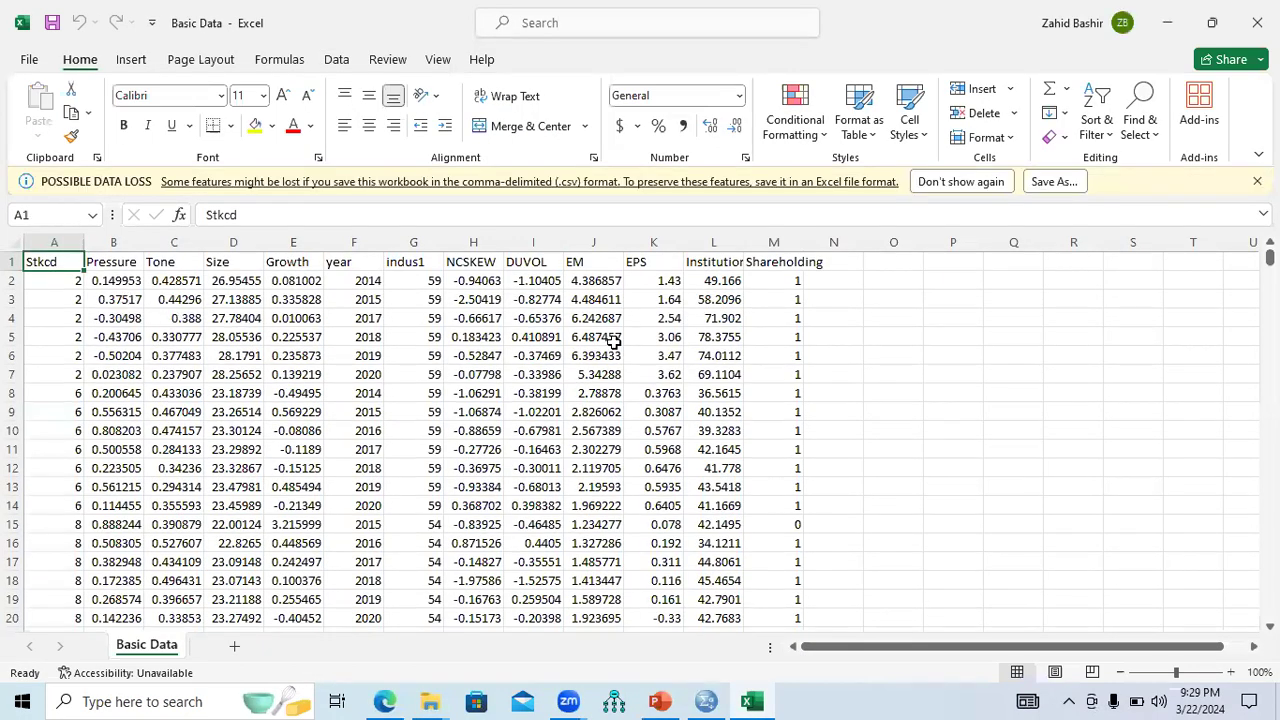
Examine the year, Pressure, Tone, Size and Growth columns of the Basic Data sheet.
{"action": "left_click", "coordinate": [353, 242]}
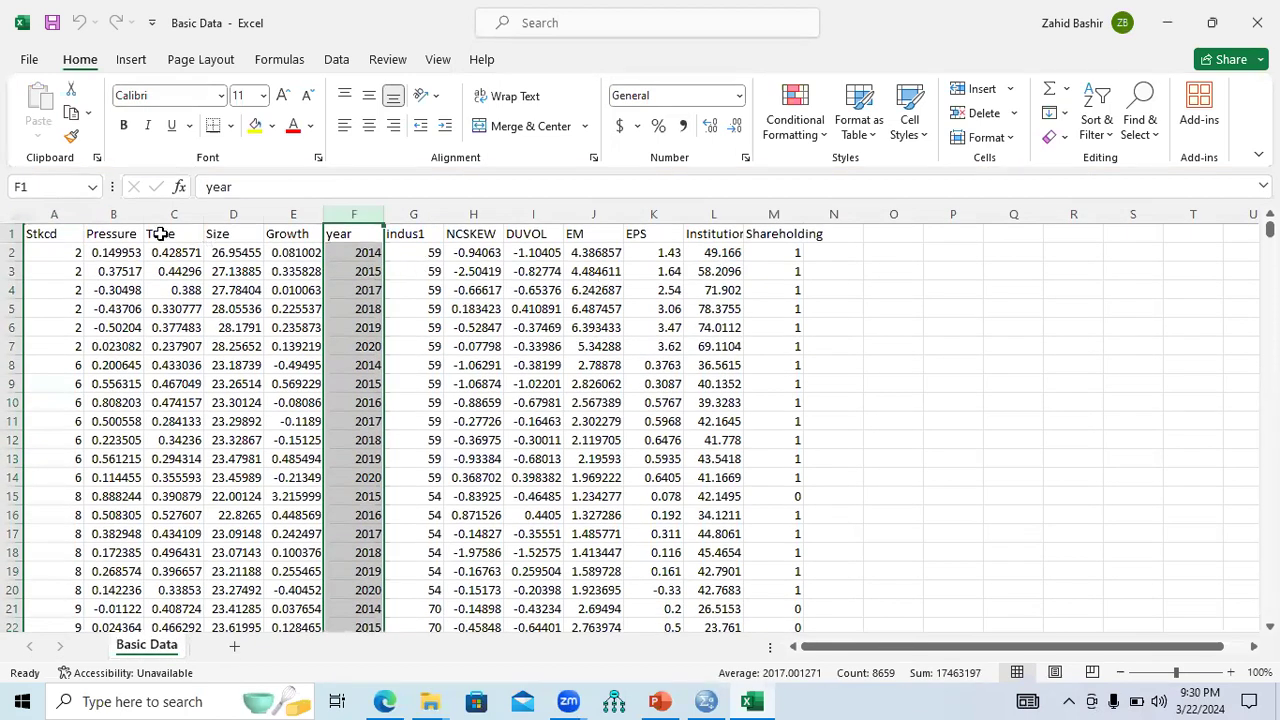
{"action": "left_click_drag", "start_coordinate": [115, 217], "coordinate": [174, 220]}
{"action": "left_click", "coordinate": [268, 272]}
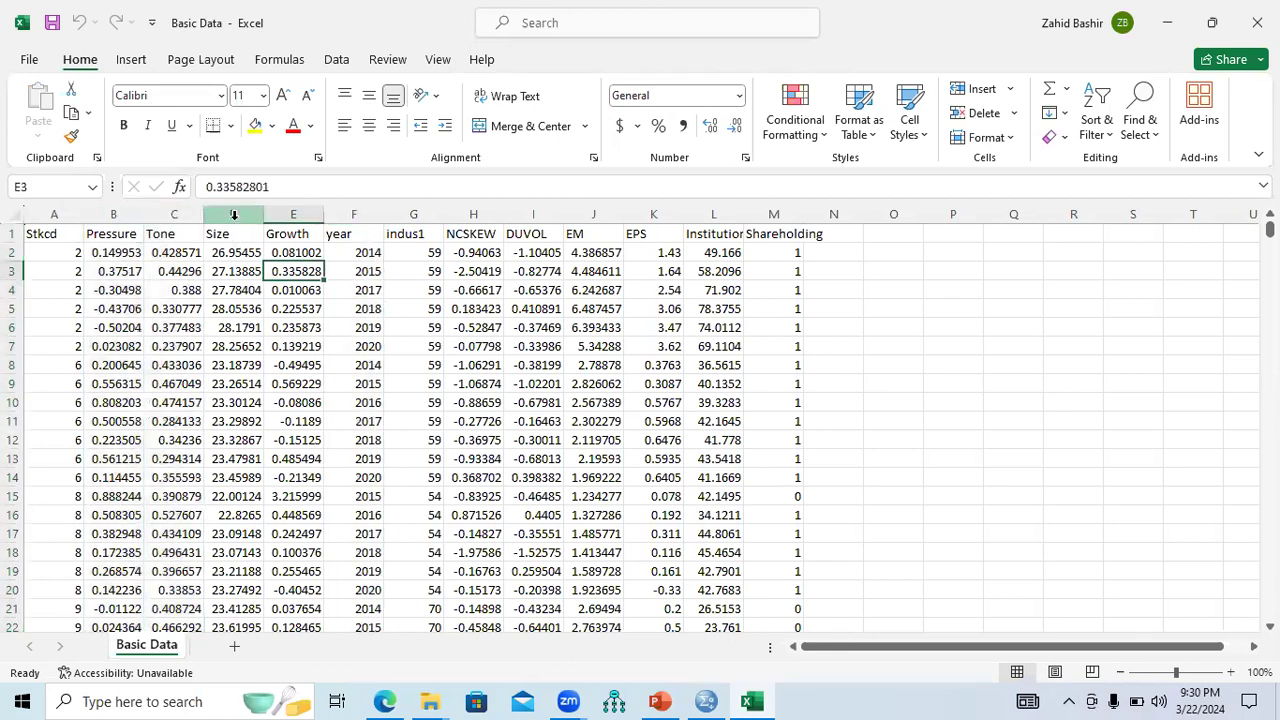
{"action": "left_click", "coordinate": [236, 214]}
{"action": "left_click", "coordinate": [289, 214]}
{"action": "left_click", "coordinate": [355, 214]}
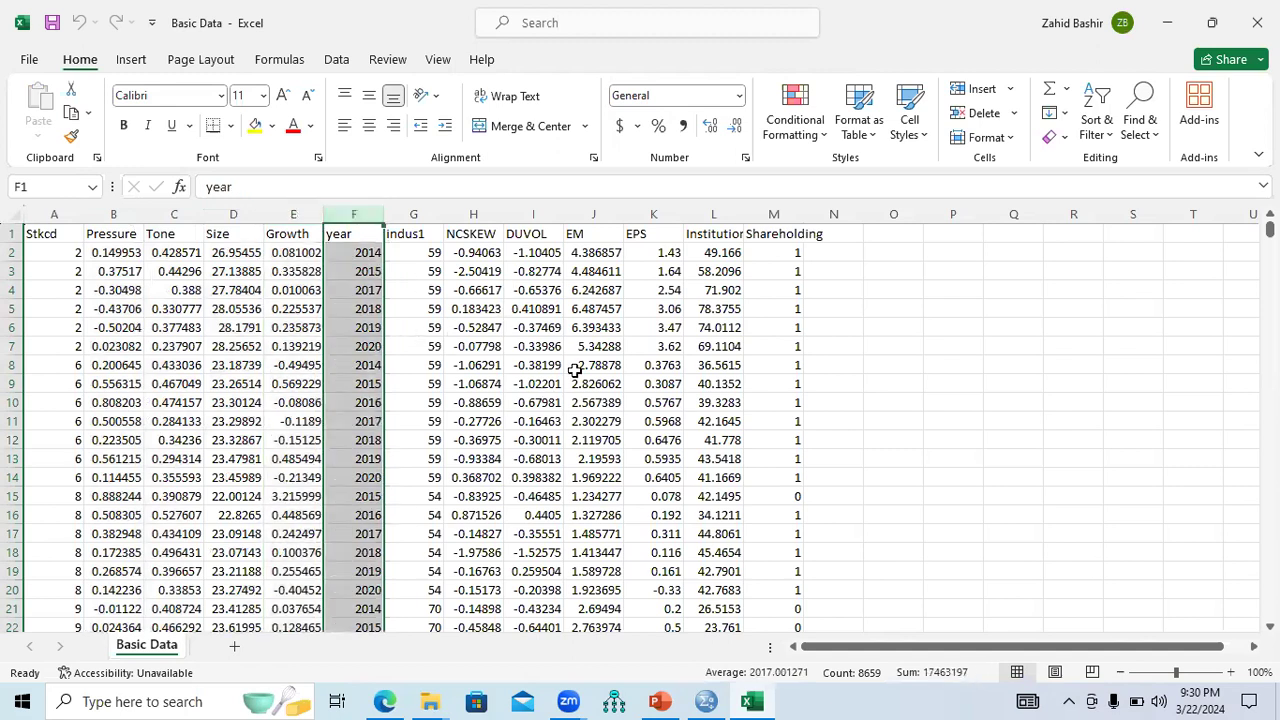
{"action": "left_click", "coordinate": [291, 213]}
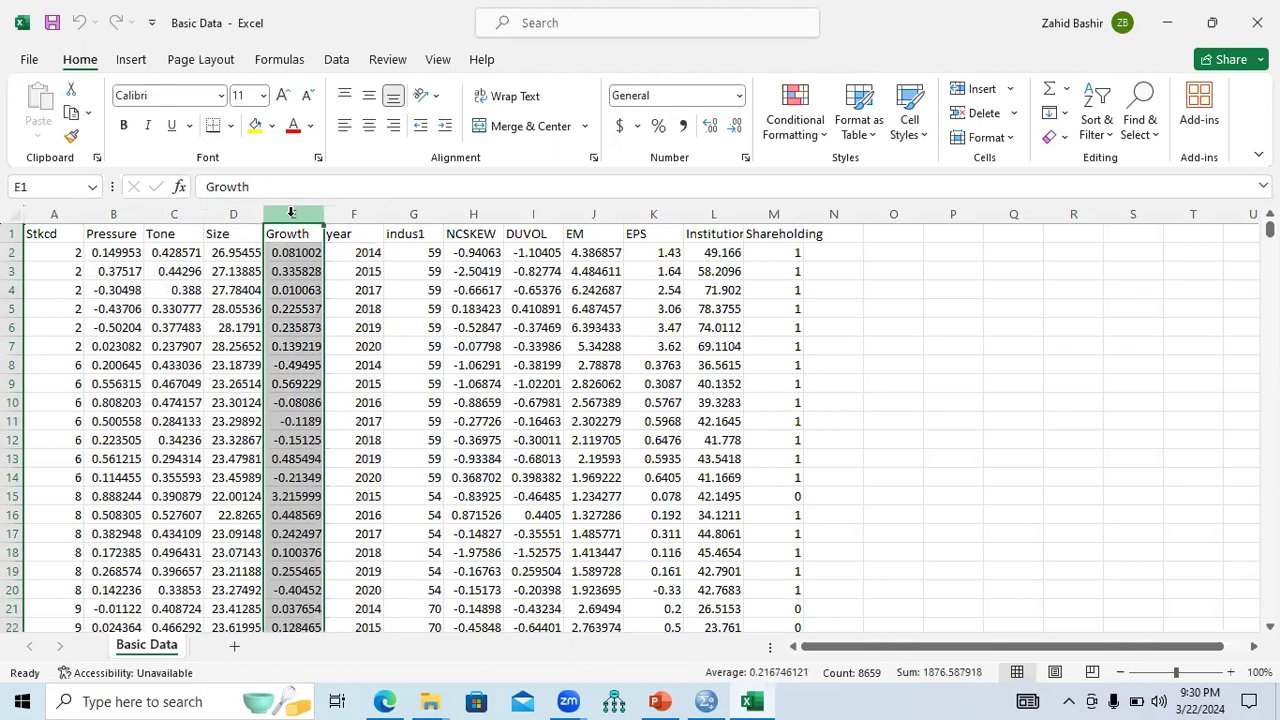
{"action": "left_click", "coordinate": [345, 214]}
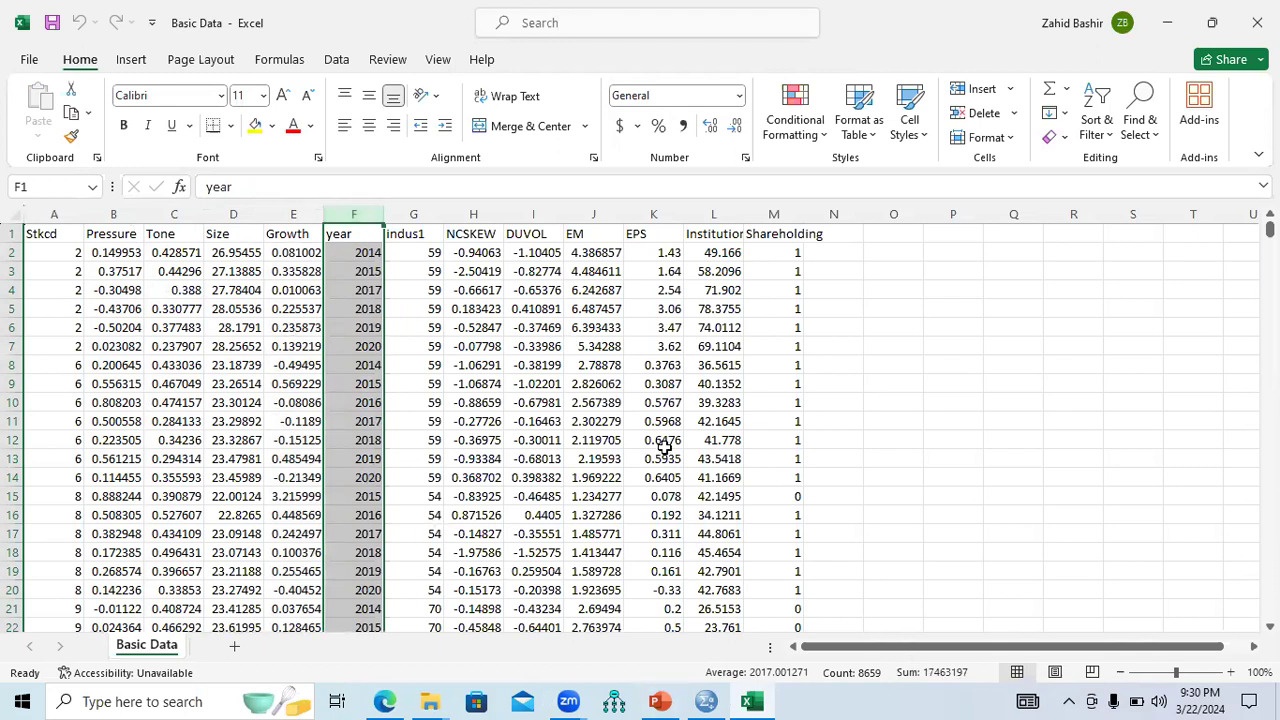
Switch to SPSS Statistics and review its options for opening and importing data, returning to the Excel sheet.
{"action": "left_click", "coordinate": [706, 701]}
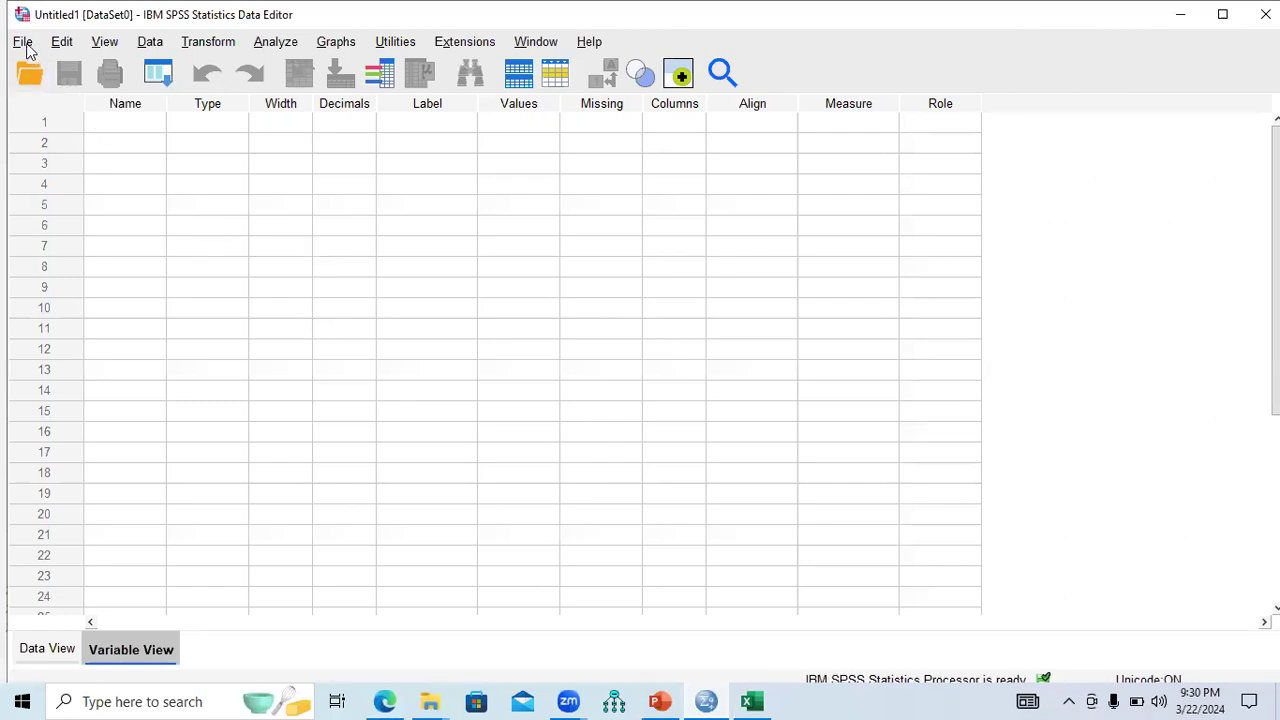
{"action": "left_click", "coordinate": [24, 43]}
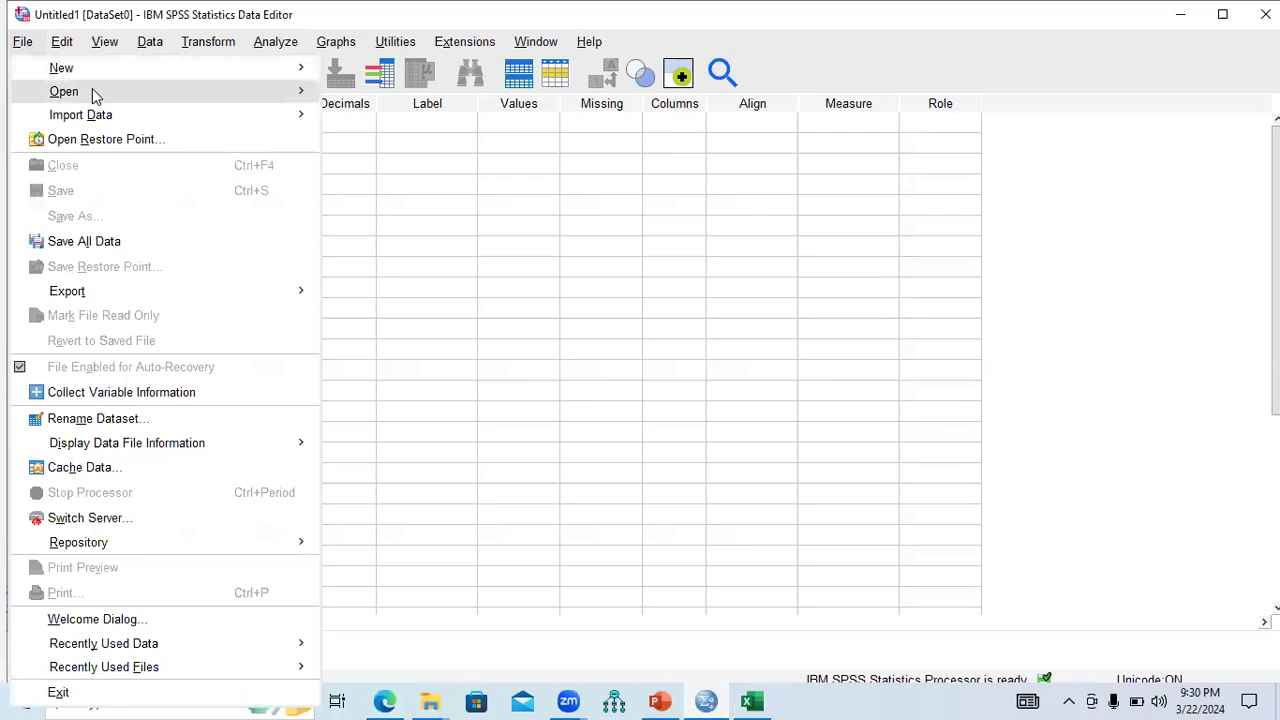
{"action": "mouse_move", "coordinate": [105, 95]}
{"action": "mouse_move", "coordinate": [122, 118]}
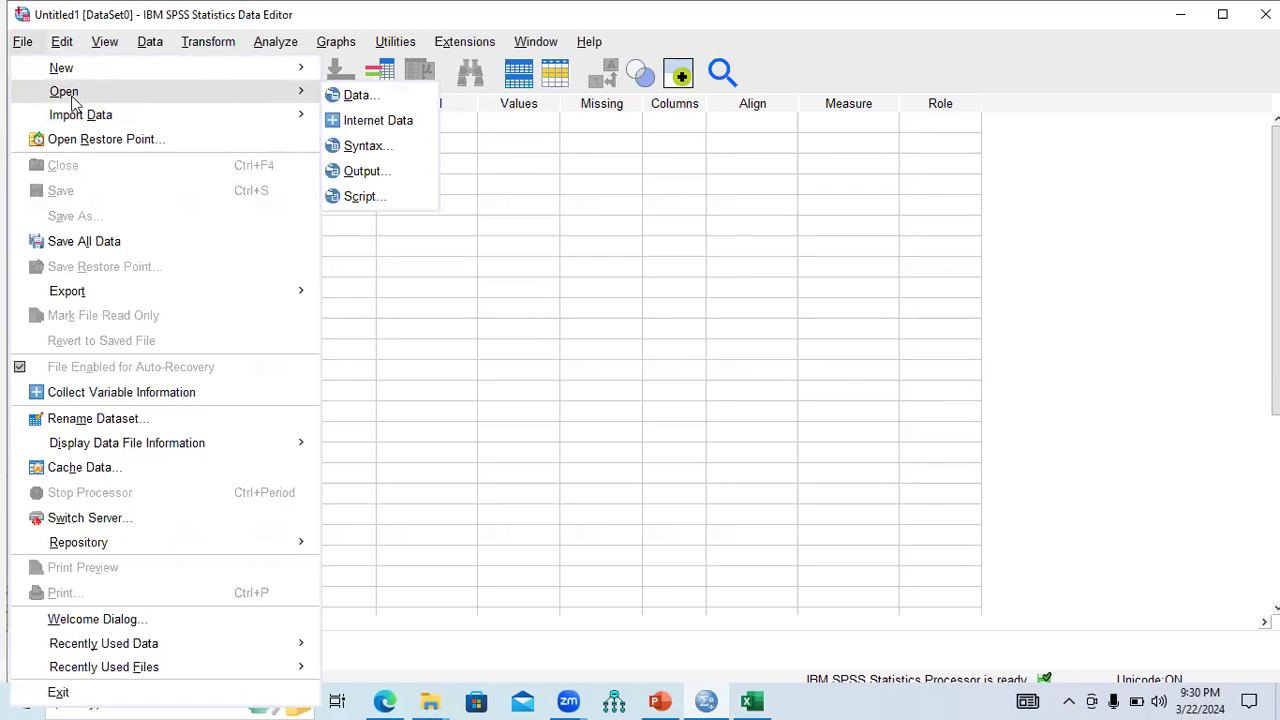
{"action": "mouse_move", "coordinate": [78, 119]}
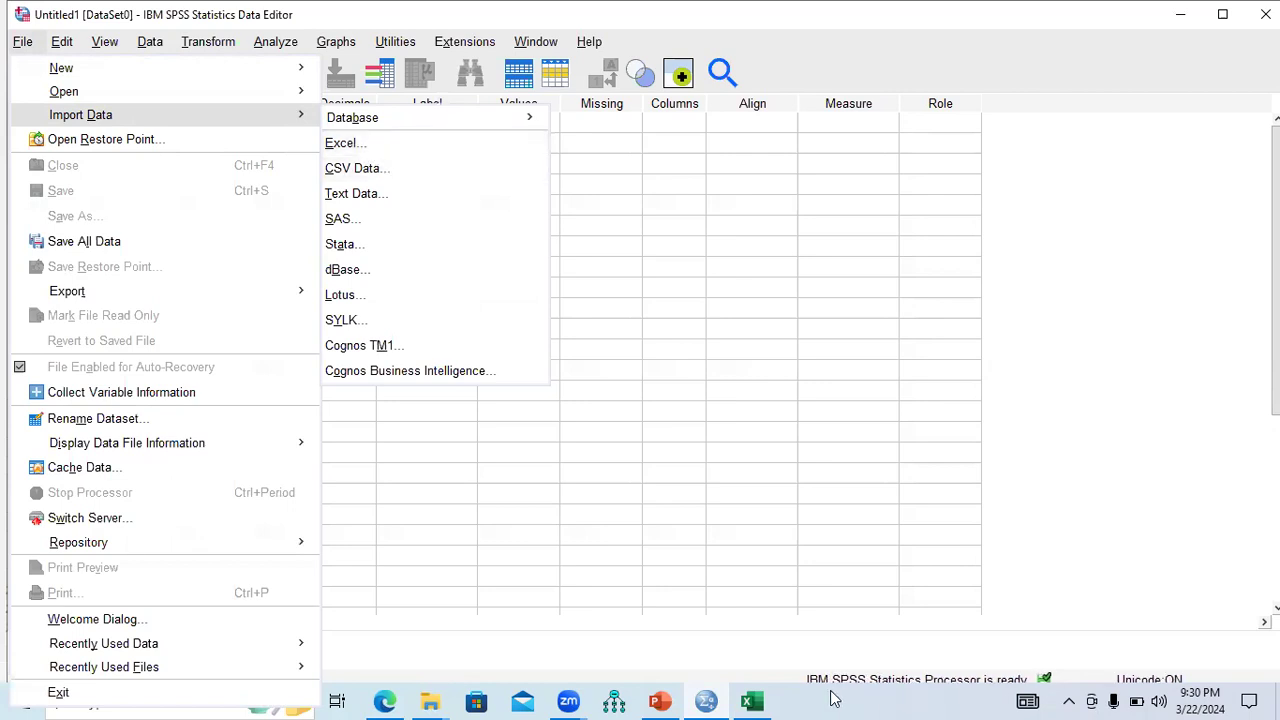
{"action": "left_click", "coordinate": [755, 701]}
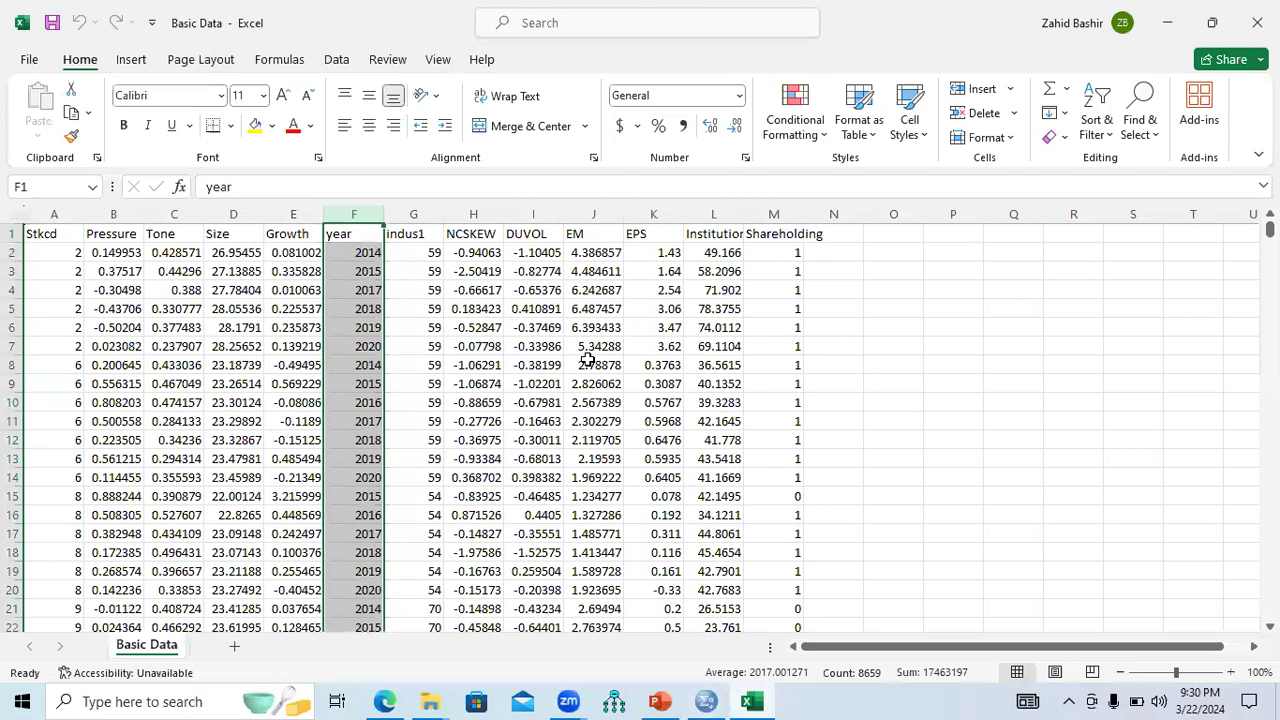
Switch to SPSS Statistics, start an Excel data import and browse to the 11. Day 11 folder inside SPSS 27.
{"action": "left_click", "coordinate": [706, 701]}
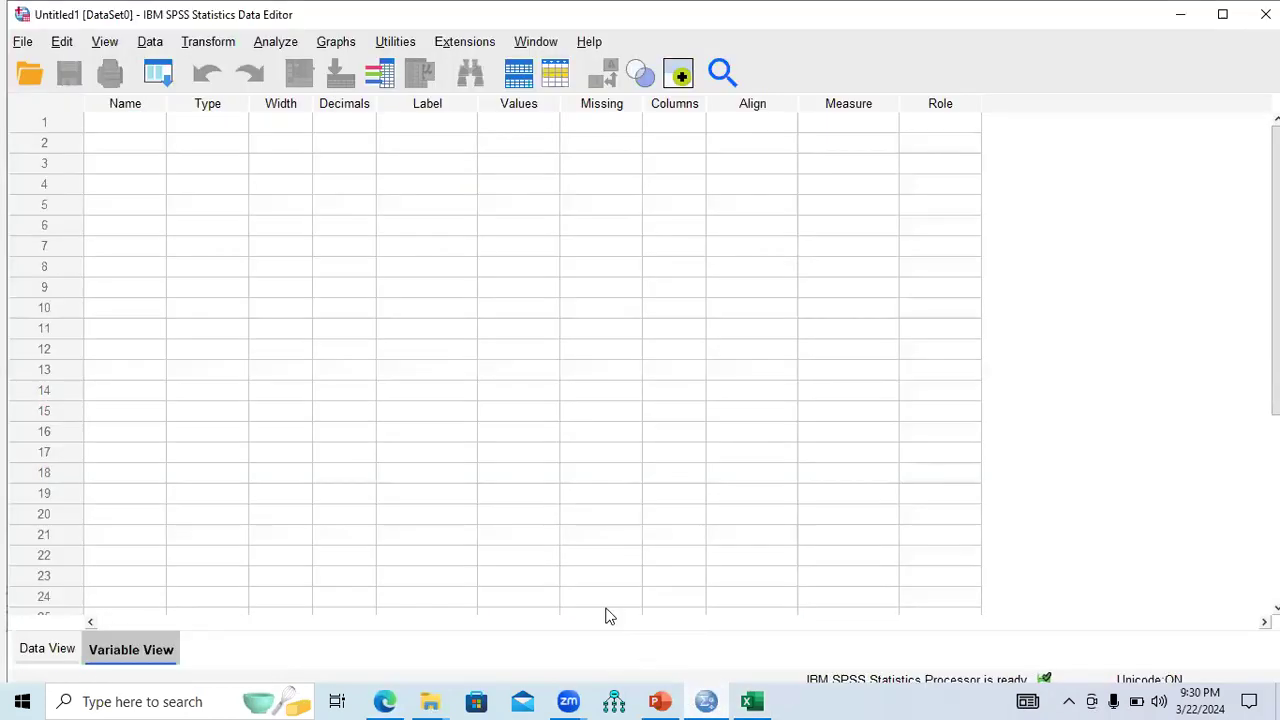
{"action": "left_click", "coordinate": [22, 41]}
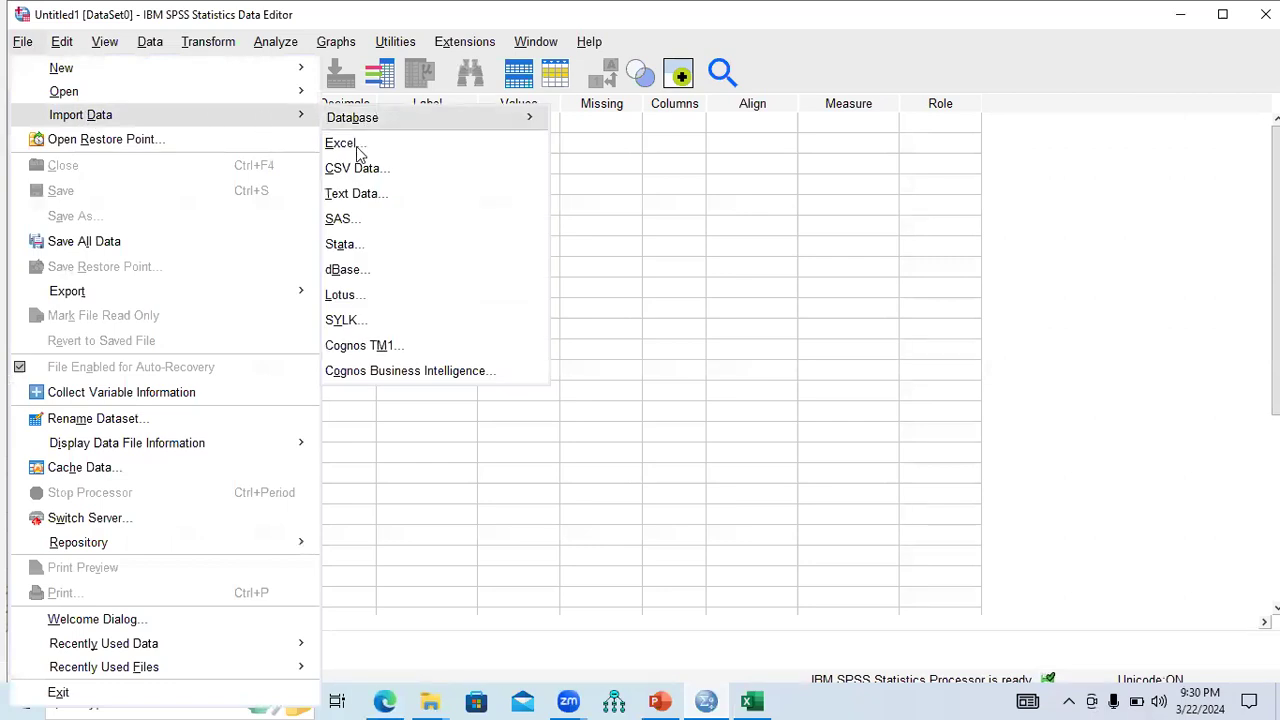
{"action": "left_click", "coordinate": [356, 144]}
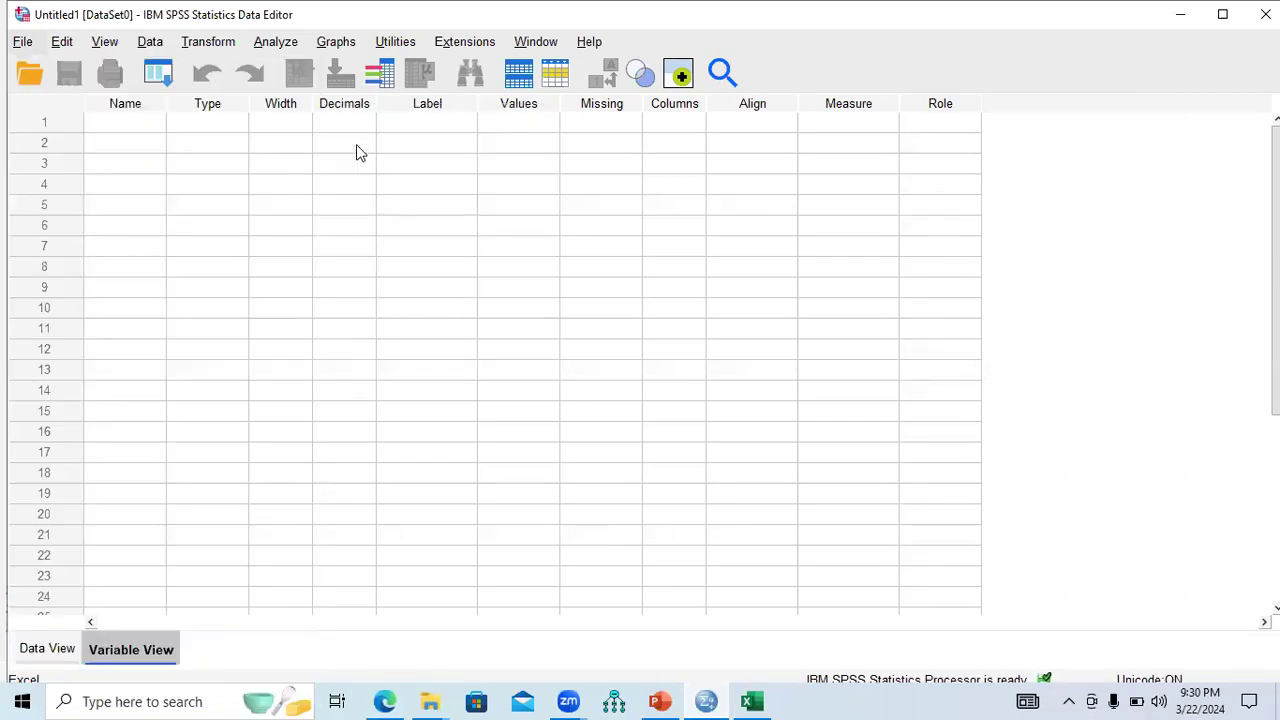
{"action": "left_click", "coordinate": [709, 198]}
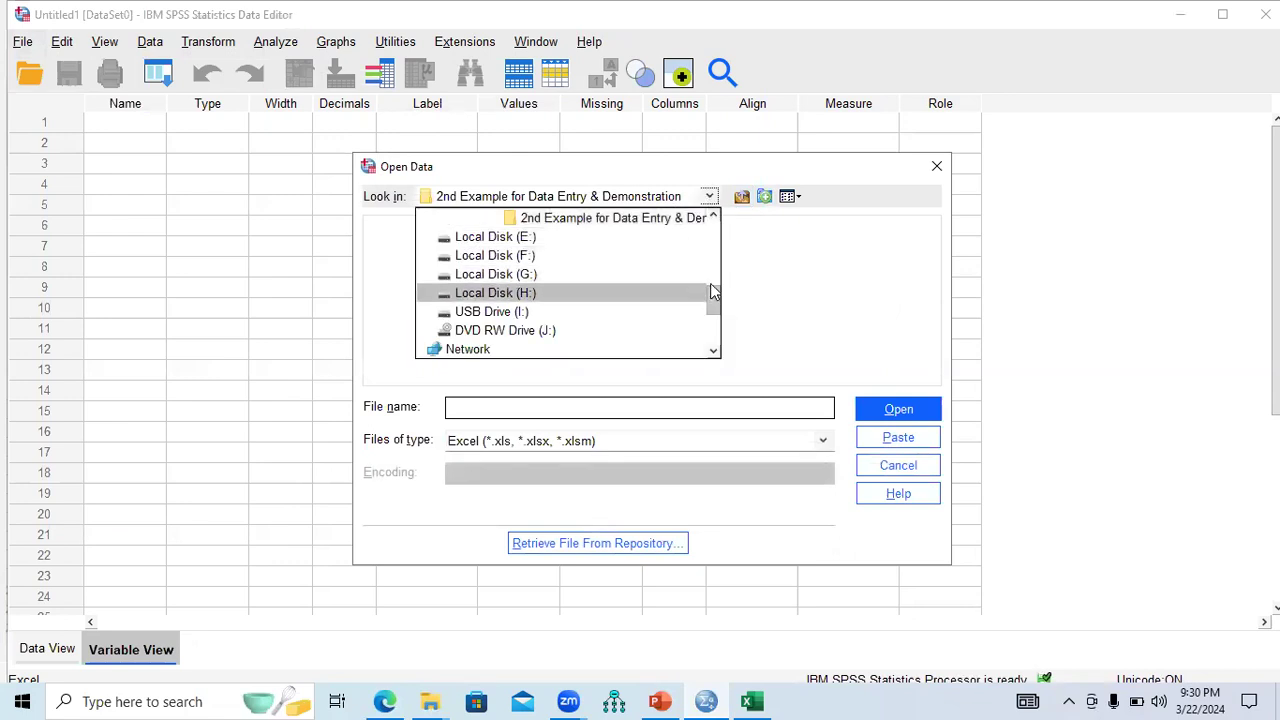
{"action": "scroll", "coordinate": [560, 290], "scroll_direction": "up", "scroll_amount": 2}
{"action": "left_click", "coordinate": [535, 270]}
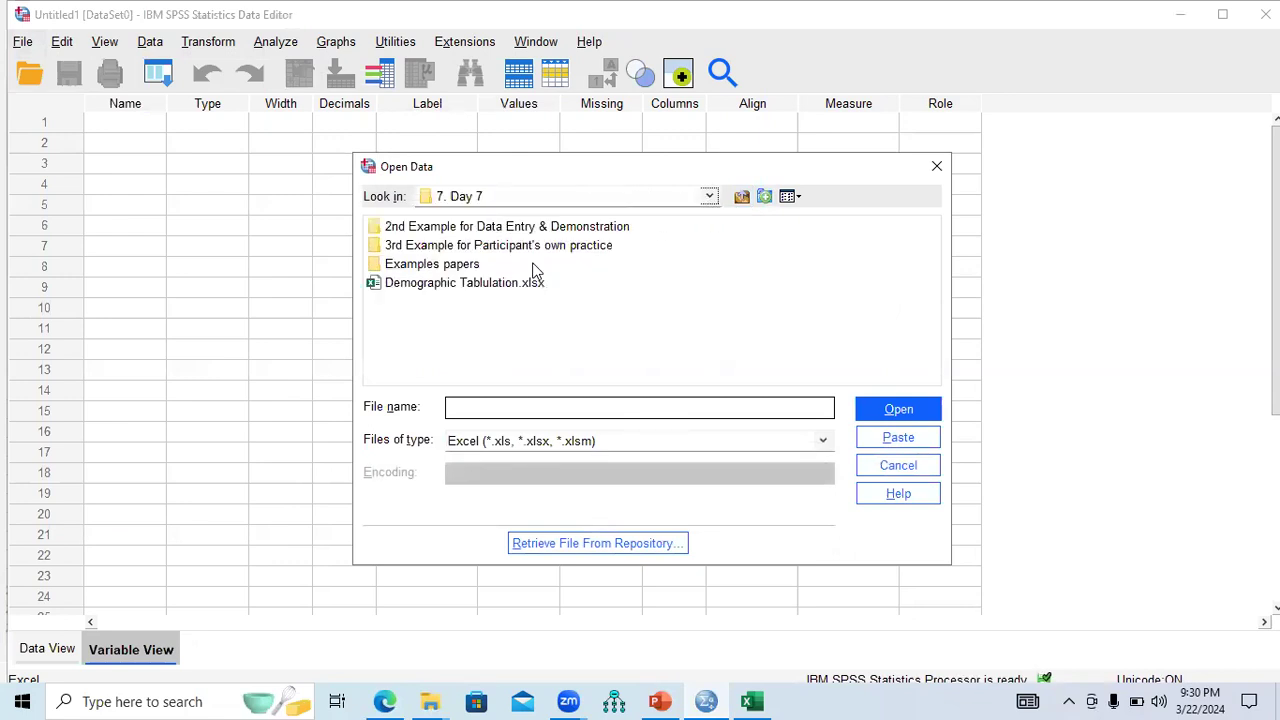
{"action": "left_click", "coordinate": [741, 196]}
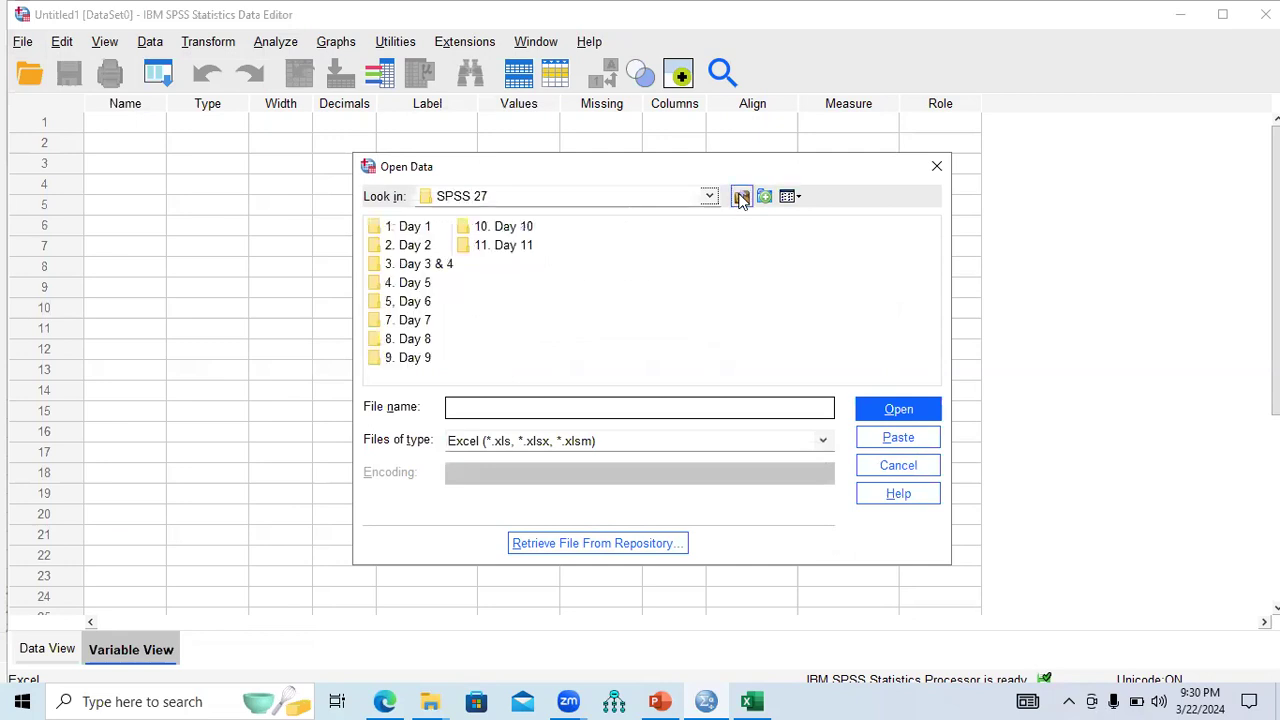
{"action": "double_click", "coordinate": [510, 246]}
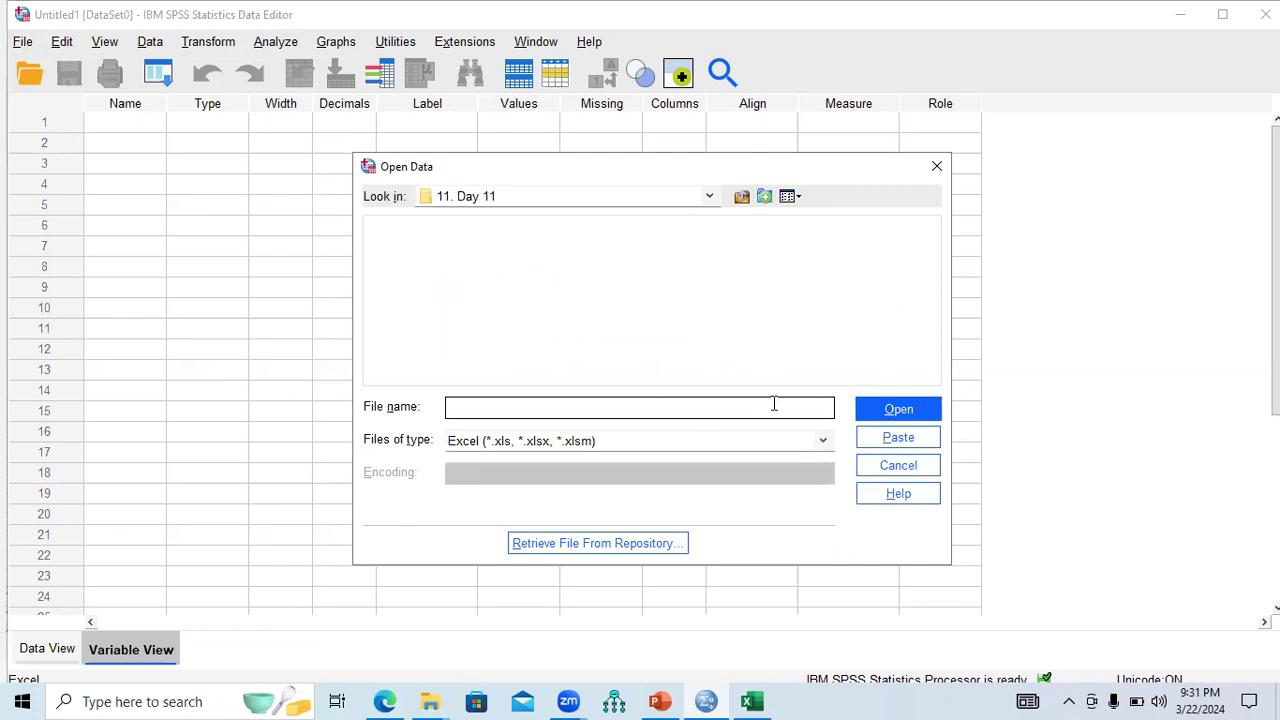
Set the file type to CSV (*.csv) and open Basic Data.csv for import.
{"action": "left_click", "coordinate": [822, 444]}
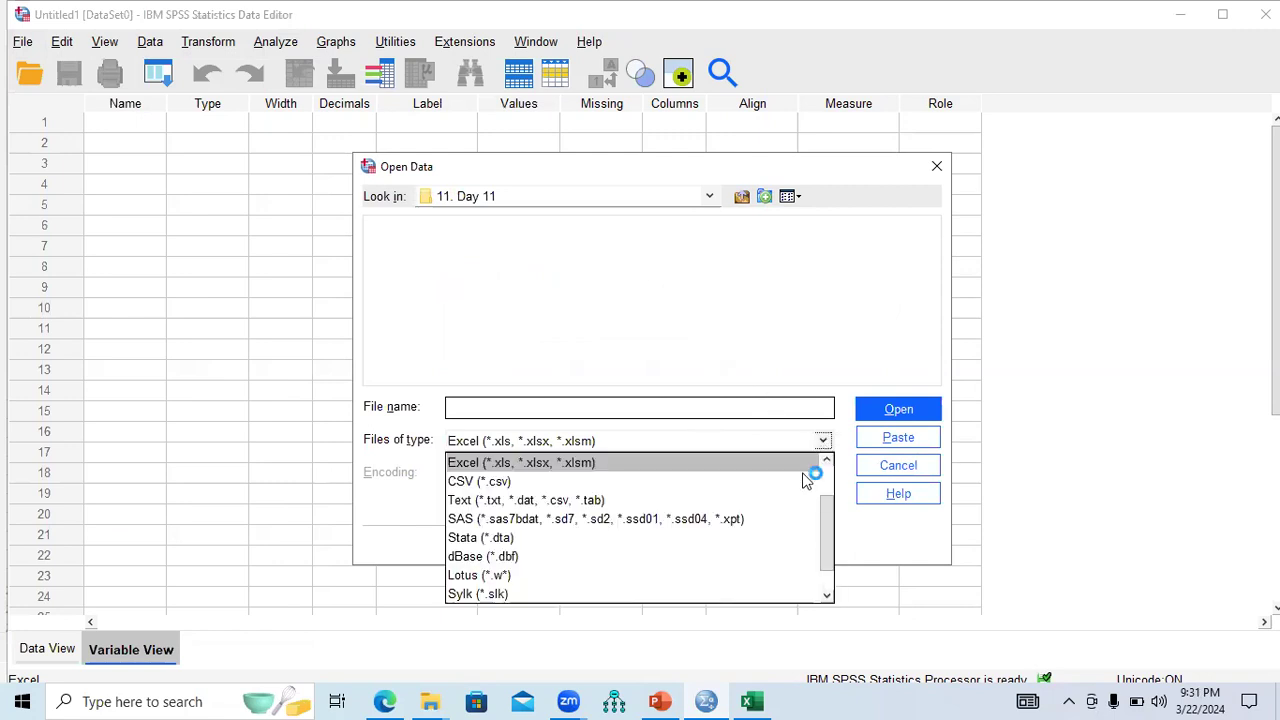
{"action": "left_click", "coordinate": [806, 481]}
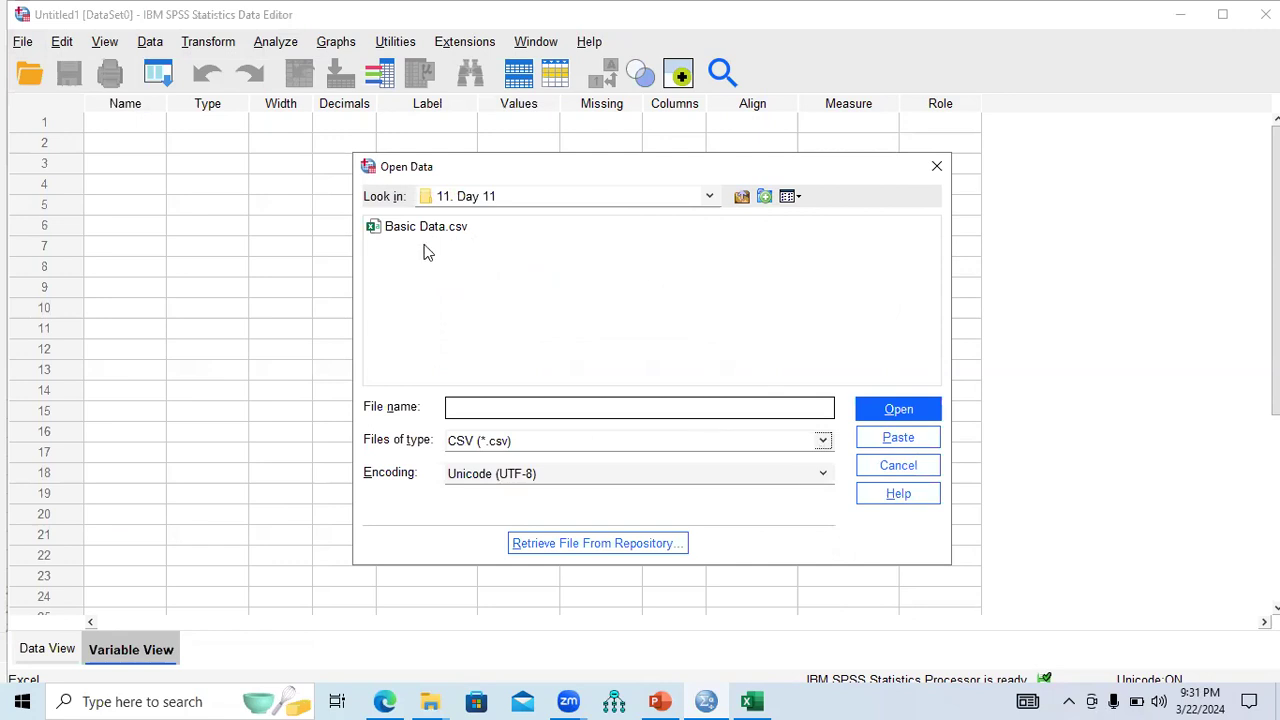
{"action": "left_click", "coordinate": [822, 442]}
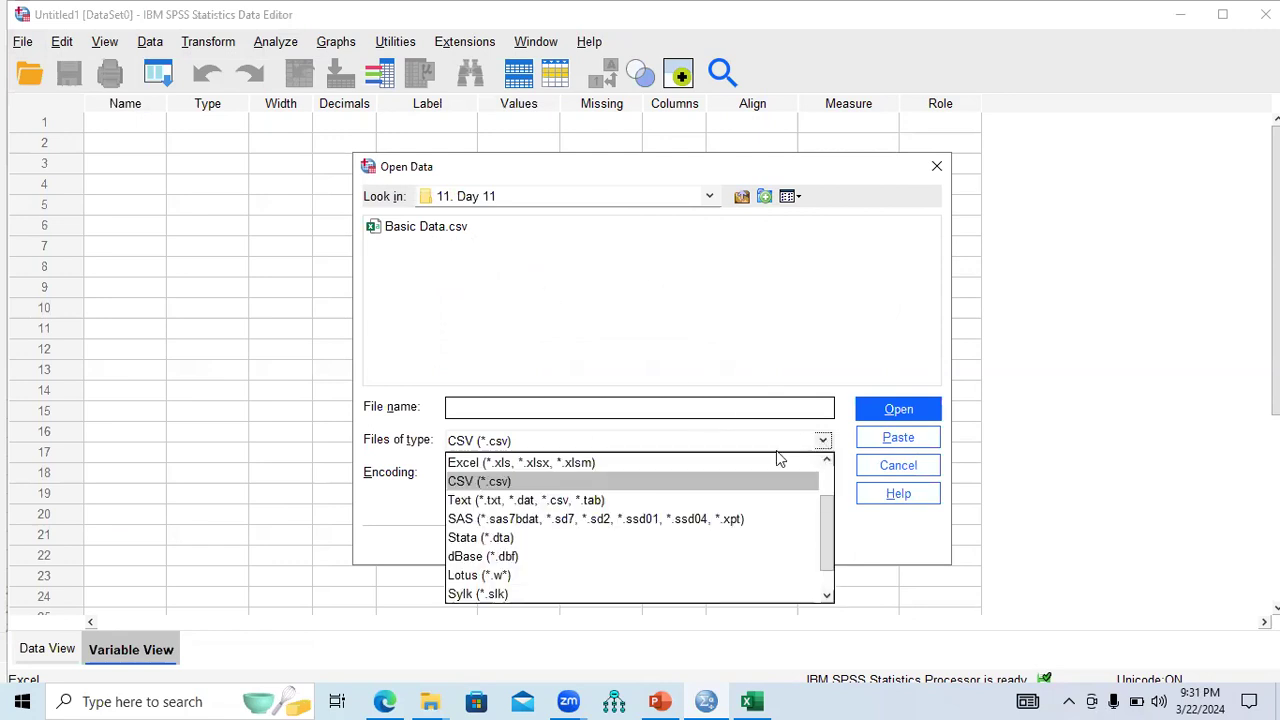
{"action": "left_click", "coordinate": [555, 300]}
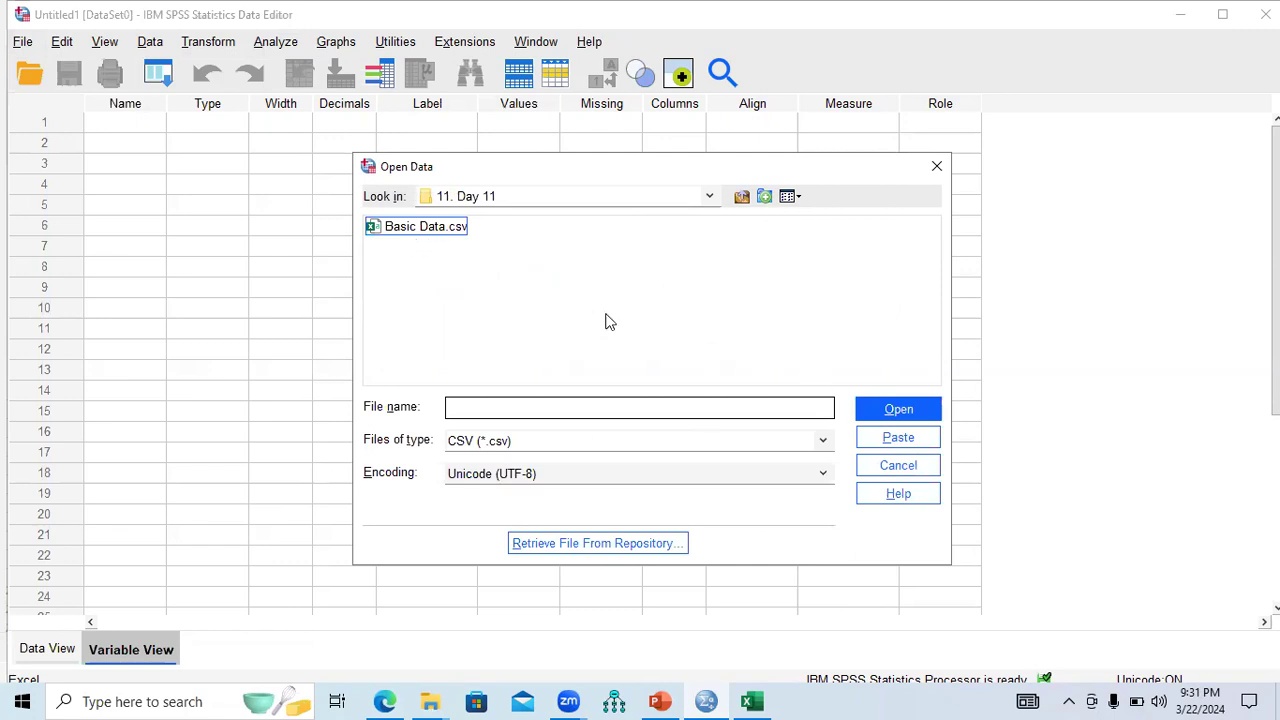
{"action": "left_click", "coordinate": [441, 230]}
{"action": "left_click", "coordinate": [897, 410]}
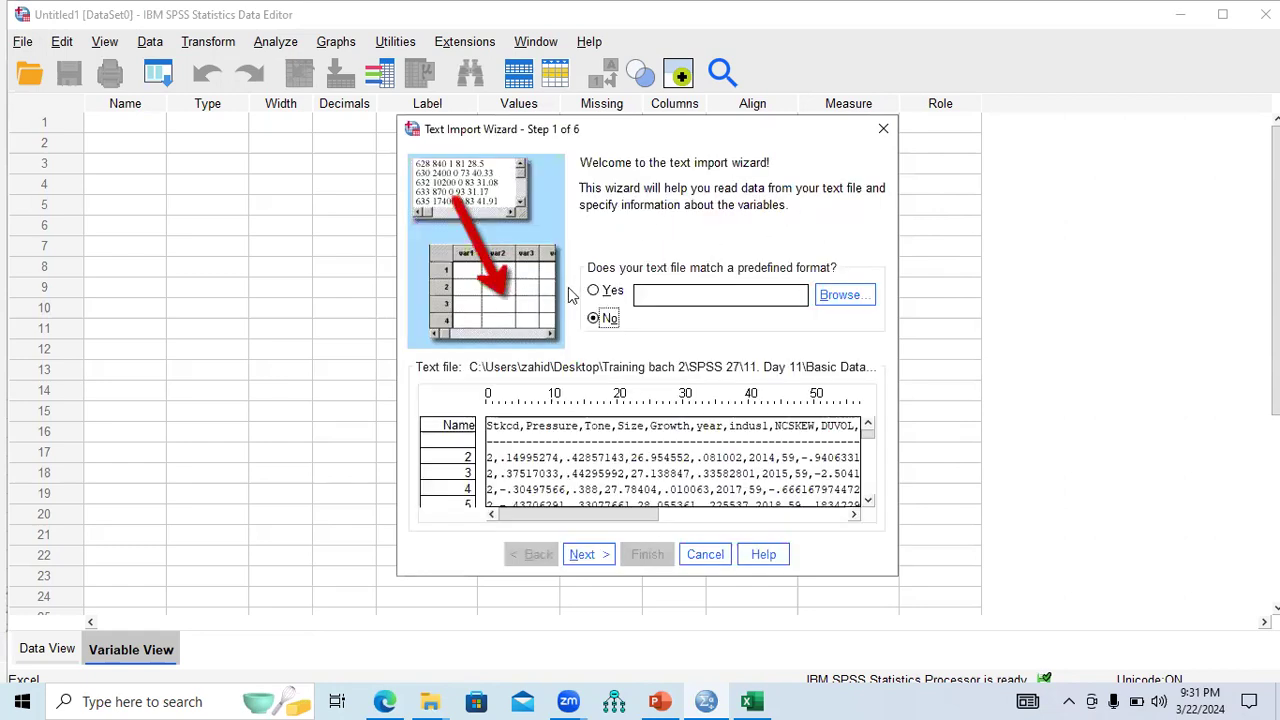
Complete all six steps of the text import wizard with the default settings to import the data.
{"action": "left_click", "coordinate": [589, 555]}
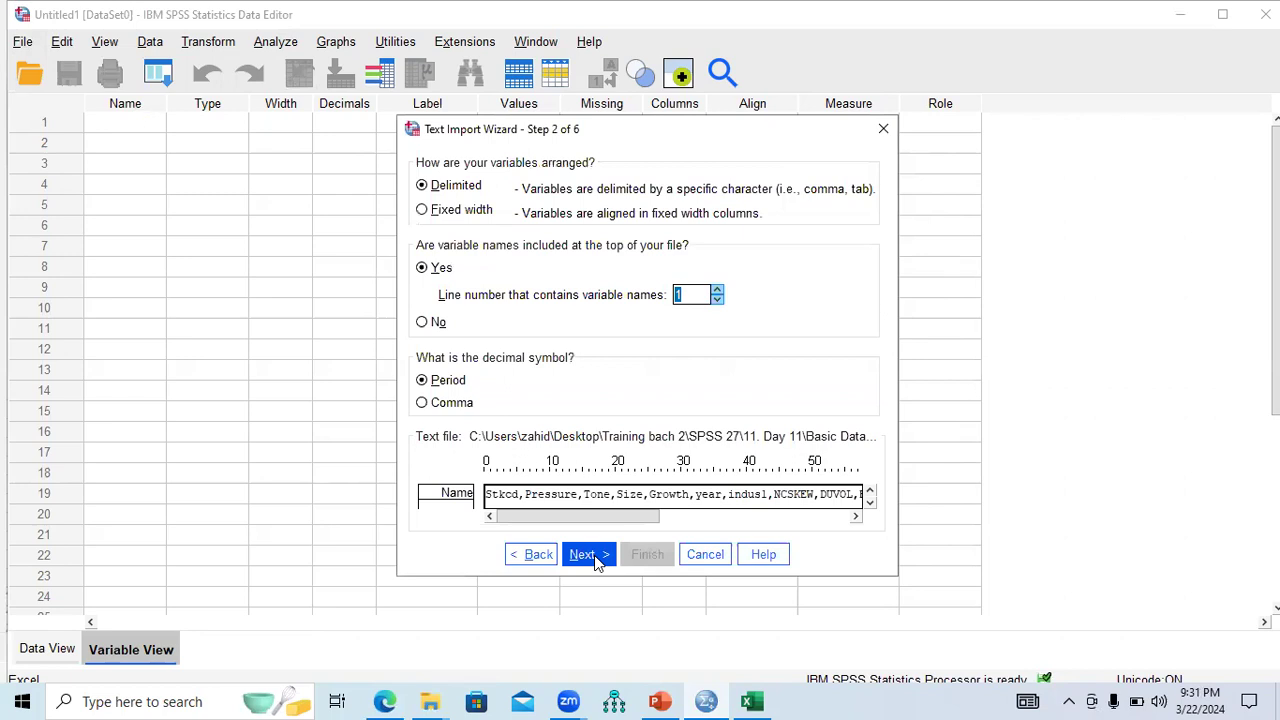
{"action": "left_click", "coordinate": [589, 555]}
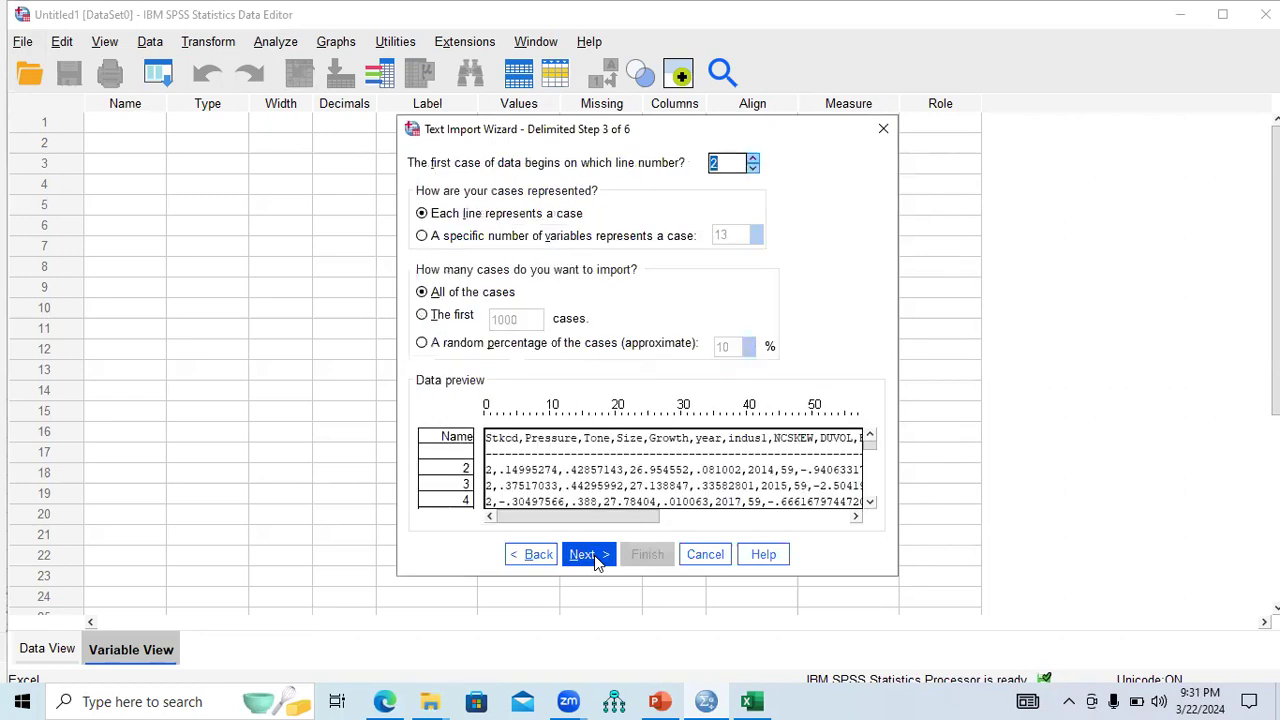
{"action": "left_click", "coordinate": [589, 555]}
{"action": "left_click", "coordinate": [589, 555]}
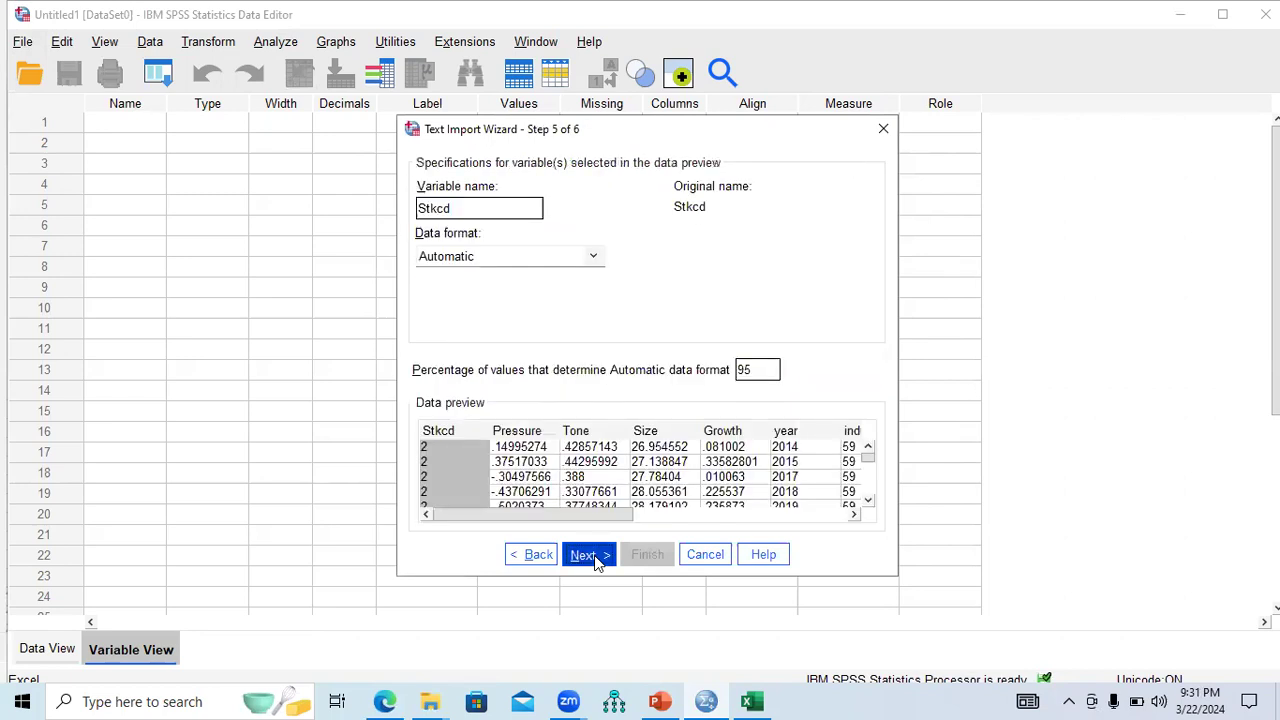
{"action": "left_click", "coordinate": [590, 555]}
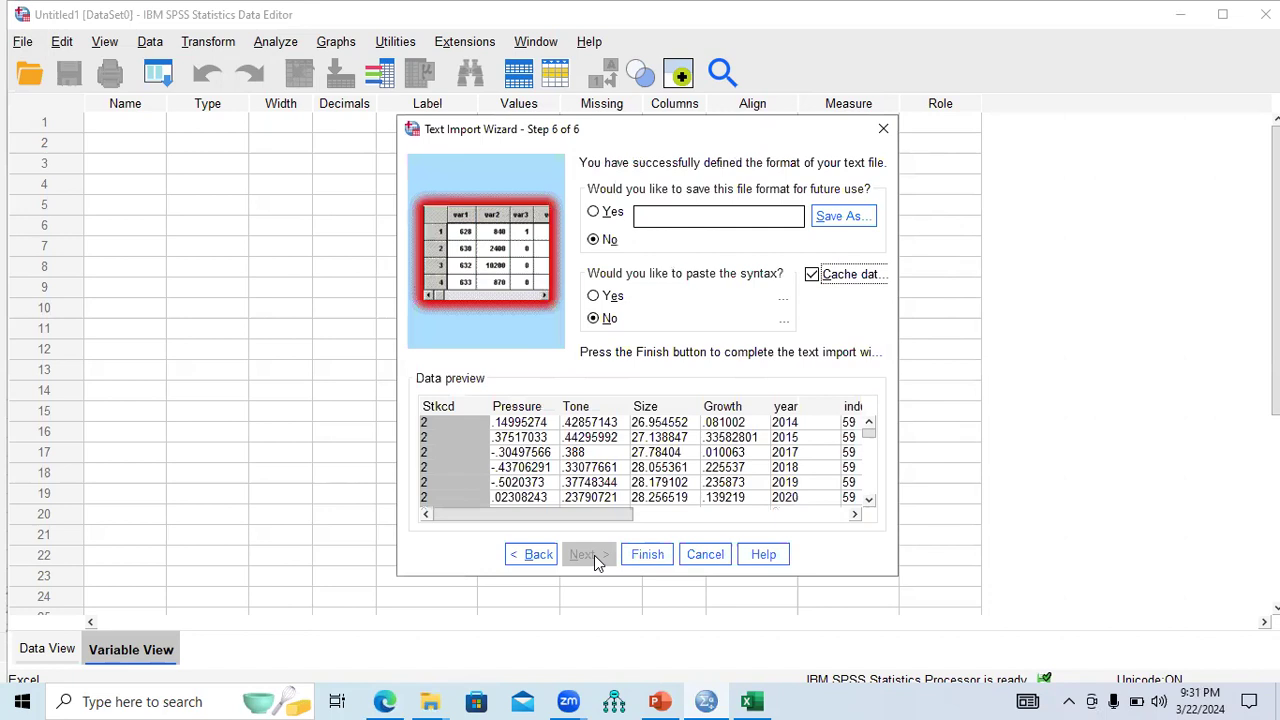
{"action": "left_click", "coordinate": [655, 556]}
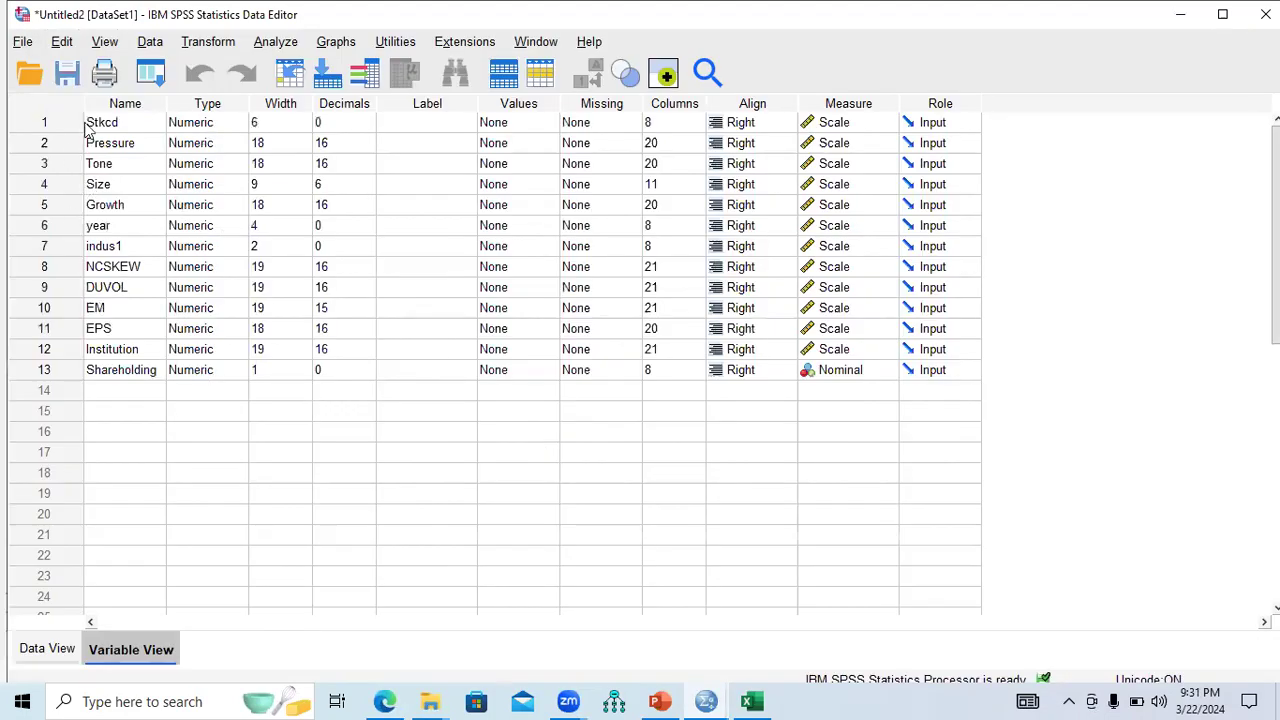
Review the imported variable names Stkcd, Pressure, Tone and Size in the variable list.
{"action": "left_click", "coordinate": [107, 125]}
{"action": "left_click", "coordinate": [112, 143]}
{"action": "left_click", "coordinate": [115, 168]}
{"action": "left_click", "coordinate": [111, 190]}
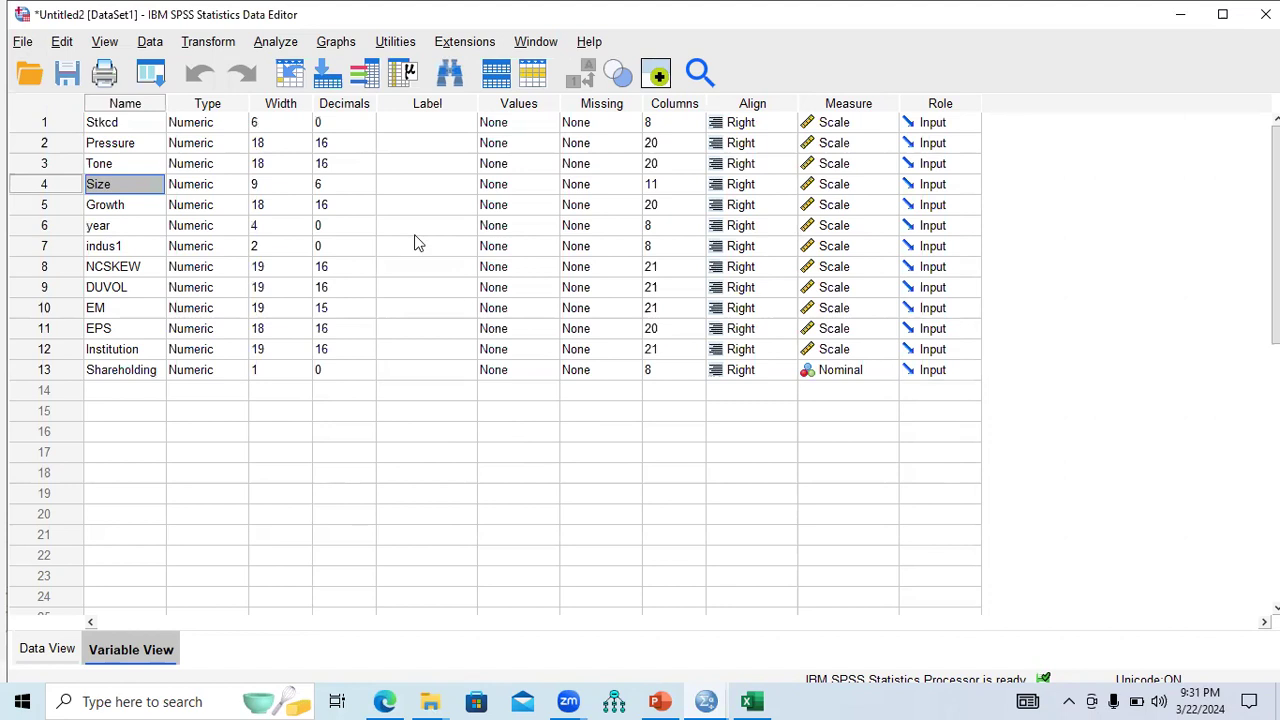
Examine the year variable in the SPSS variable list and data, and mark "over time" on the Line Graph slide in PowerPoint.
{"action": "left_click", "coordinate": [62, 651]}
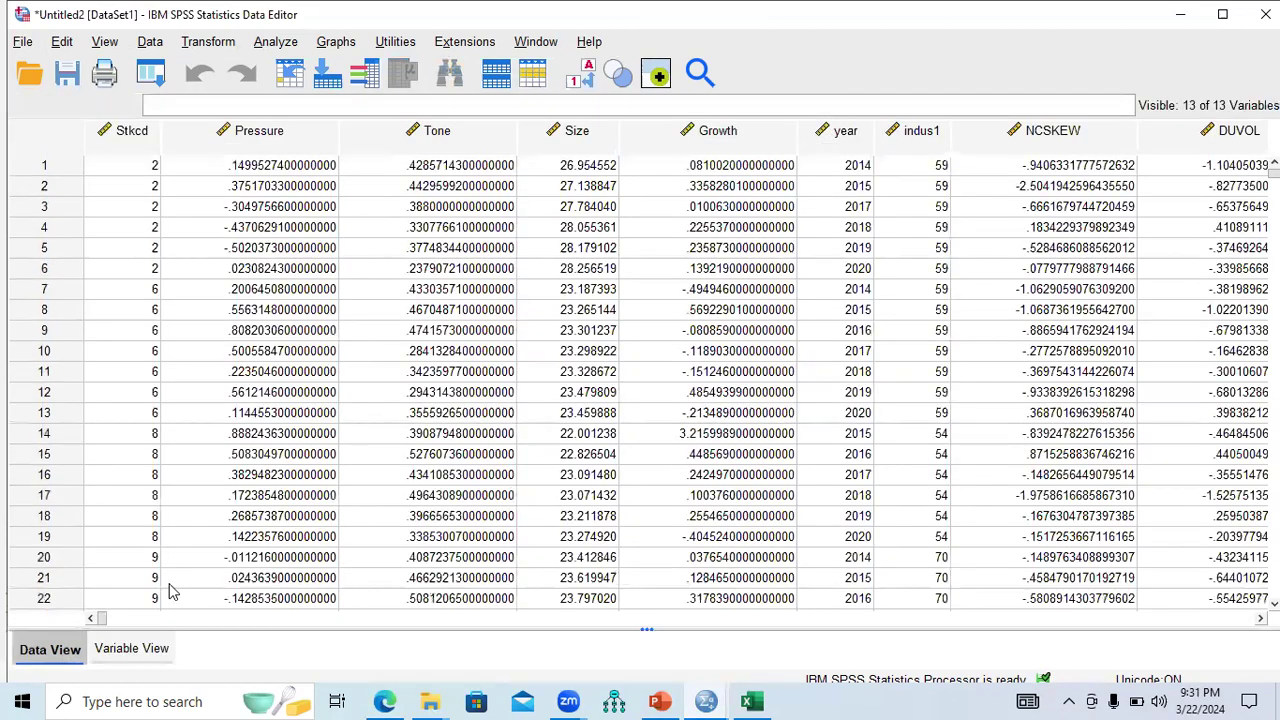
{"action": "left_click", "coordinate": [119, 650]}
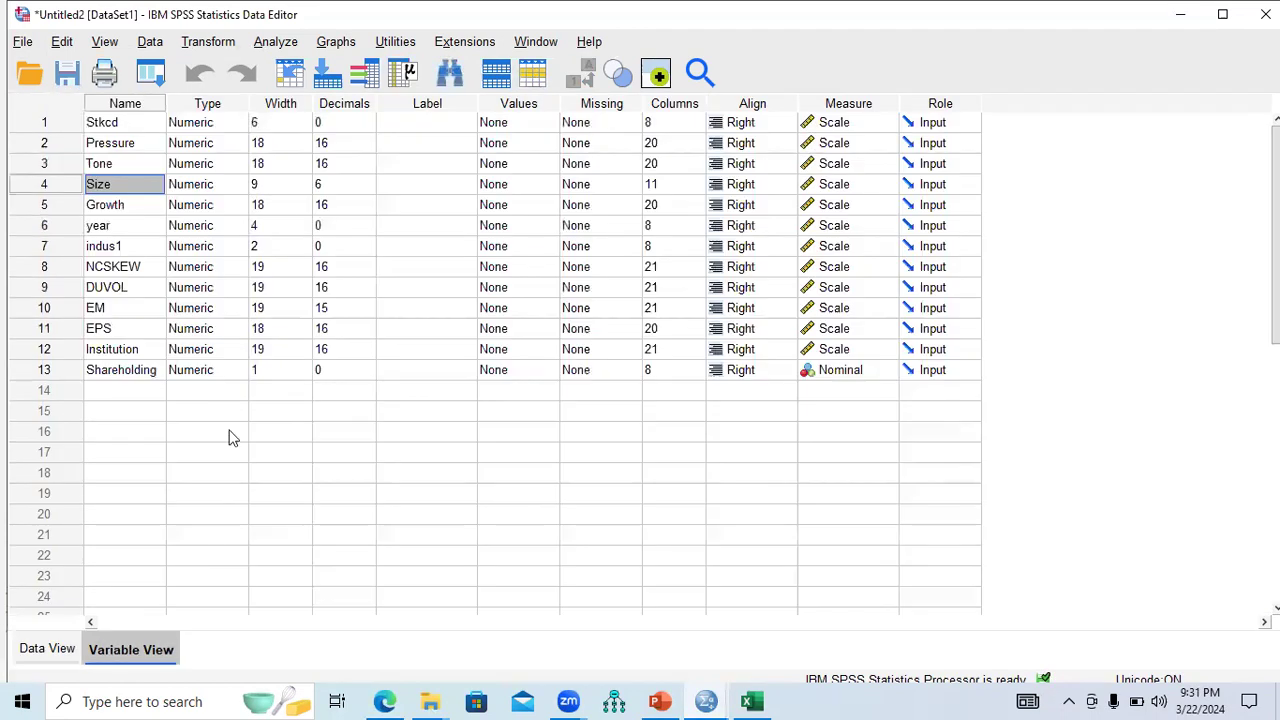
{"action": "left_click", "coordinate": [66, 231]}
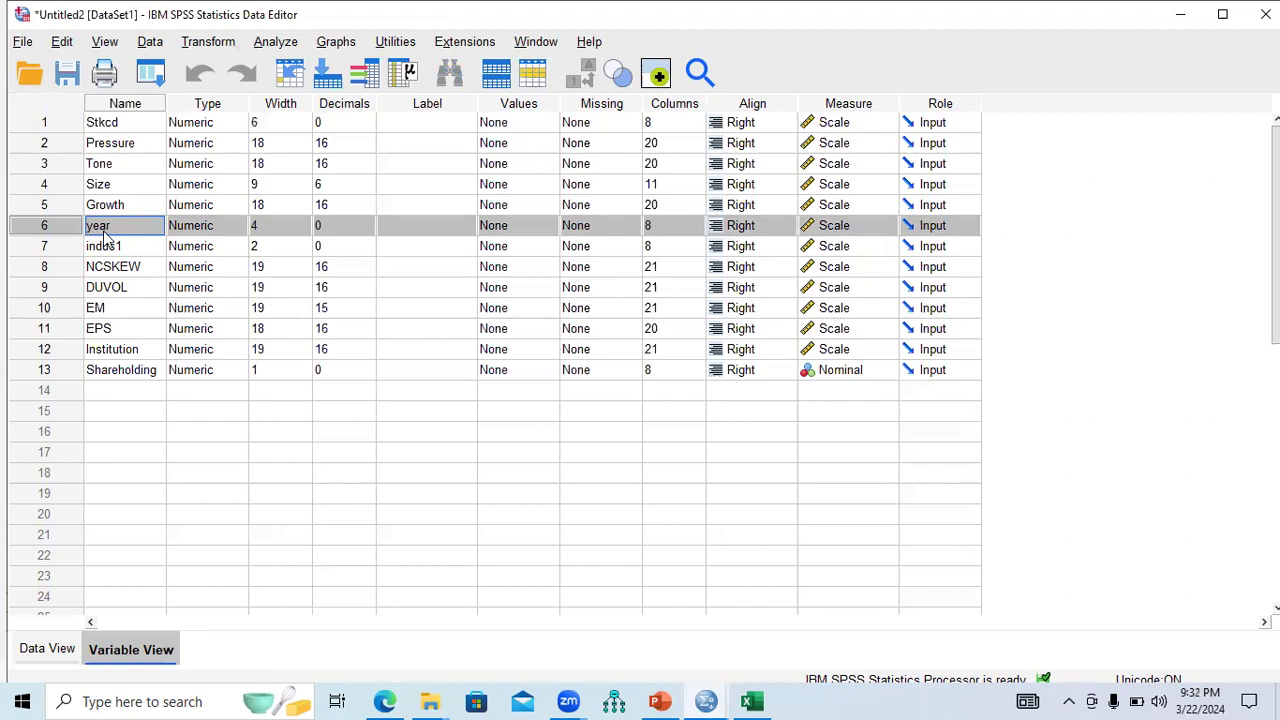
{"action": "left_click", "coordinate": [47, 650]}
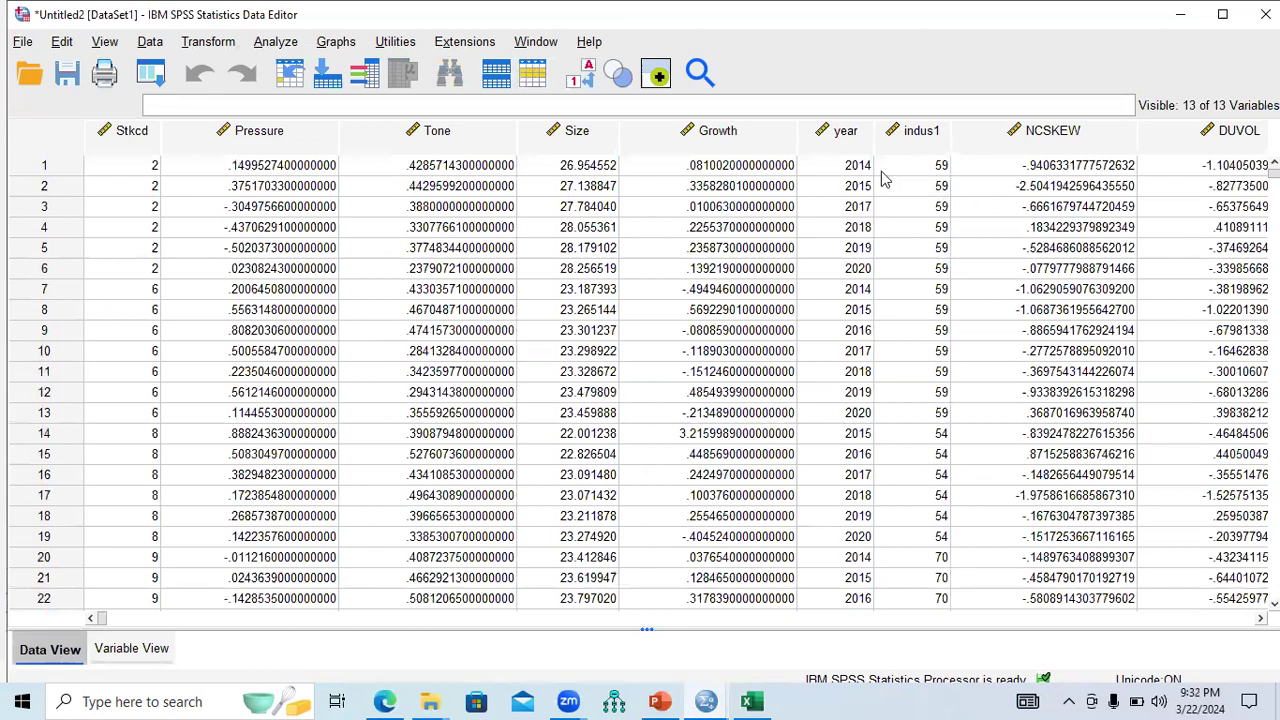
{"action": "left_click", "coordinate": [846, 133]}
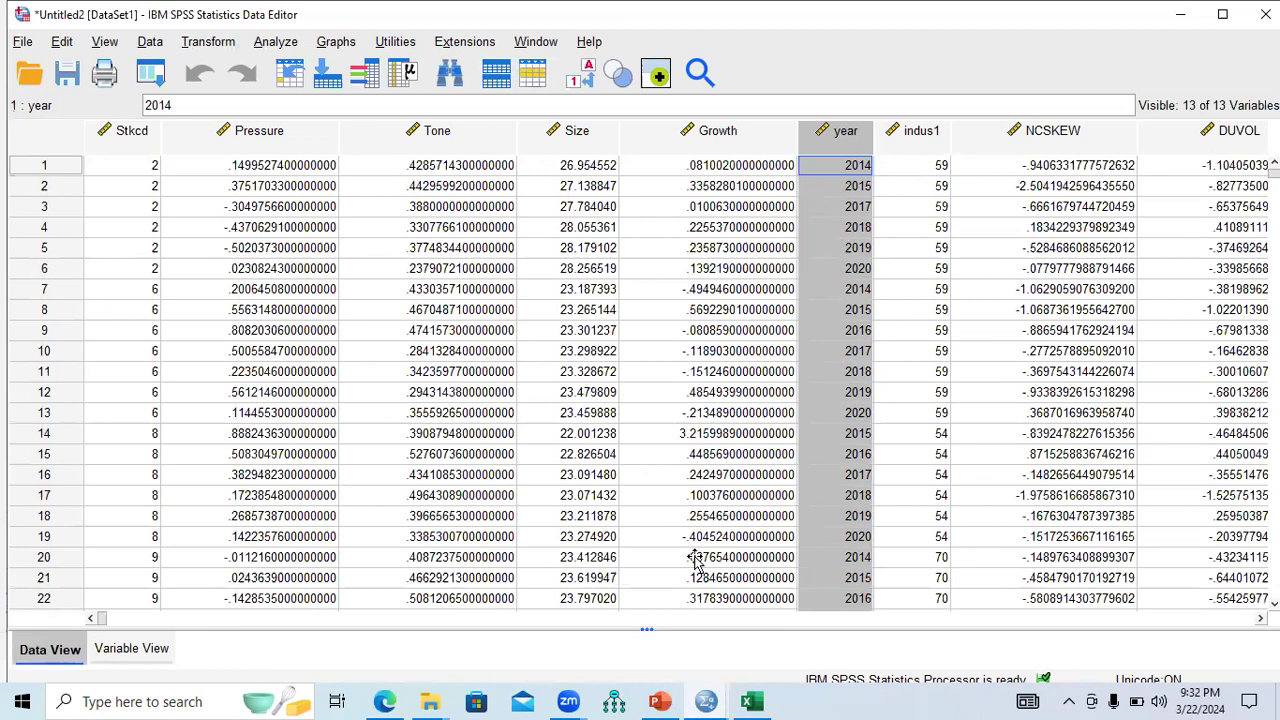
{"action": "left_click", "coordinate": [662, 701]}
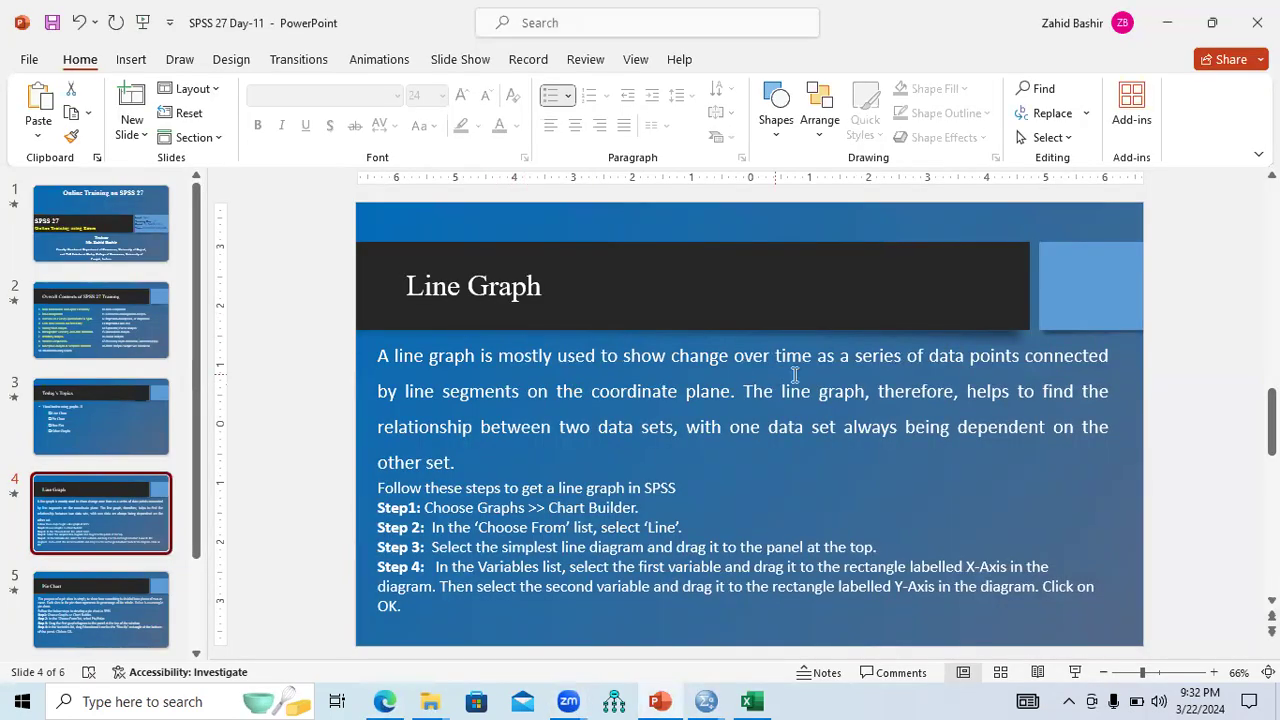
{"action": "left_click_drag", "start_coordinate": [736, 358], "coordinate": [797, 362]}
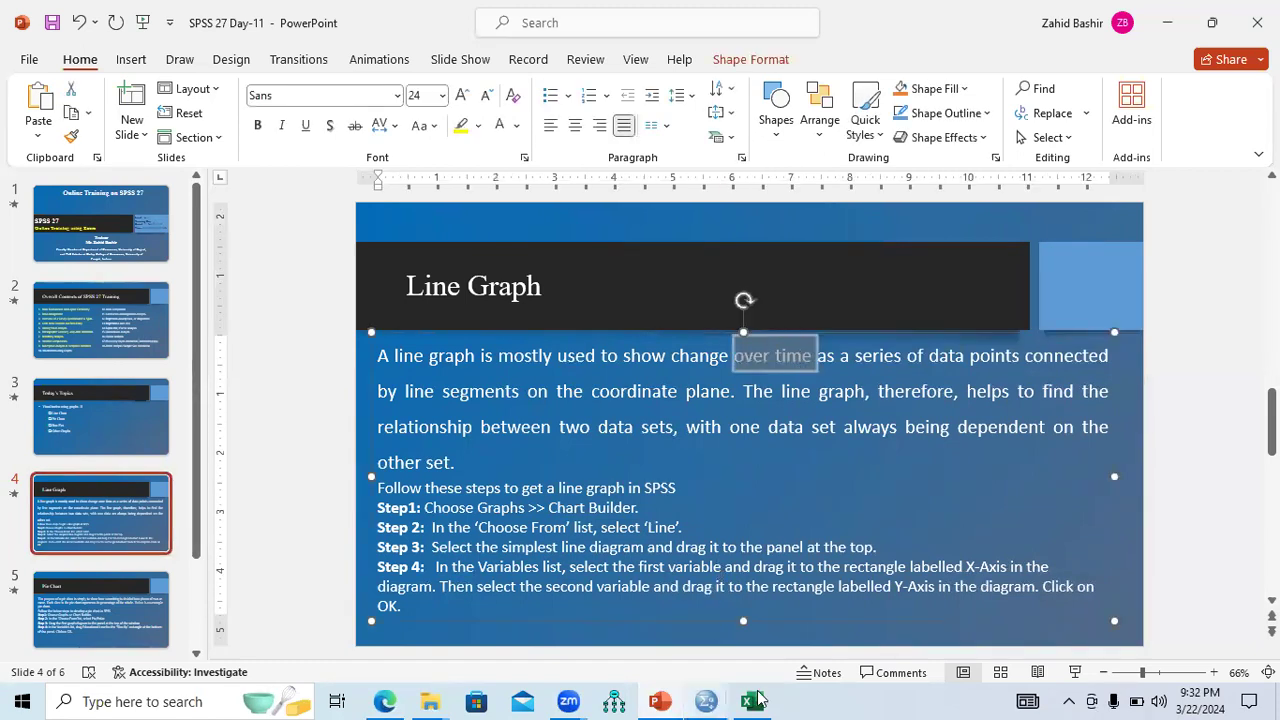
Switch to Excel and look through the Basic Data columns, including Pressure, Tone, Size, Growth, indus1, NCSKEW and EPS.
{"action": "left_click", "coordinate": [752, 701]}
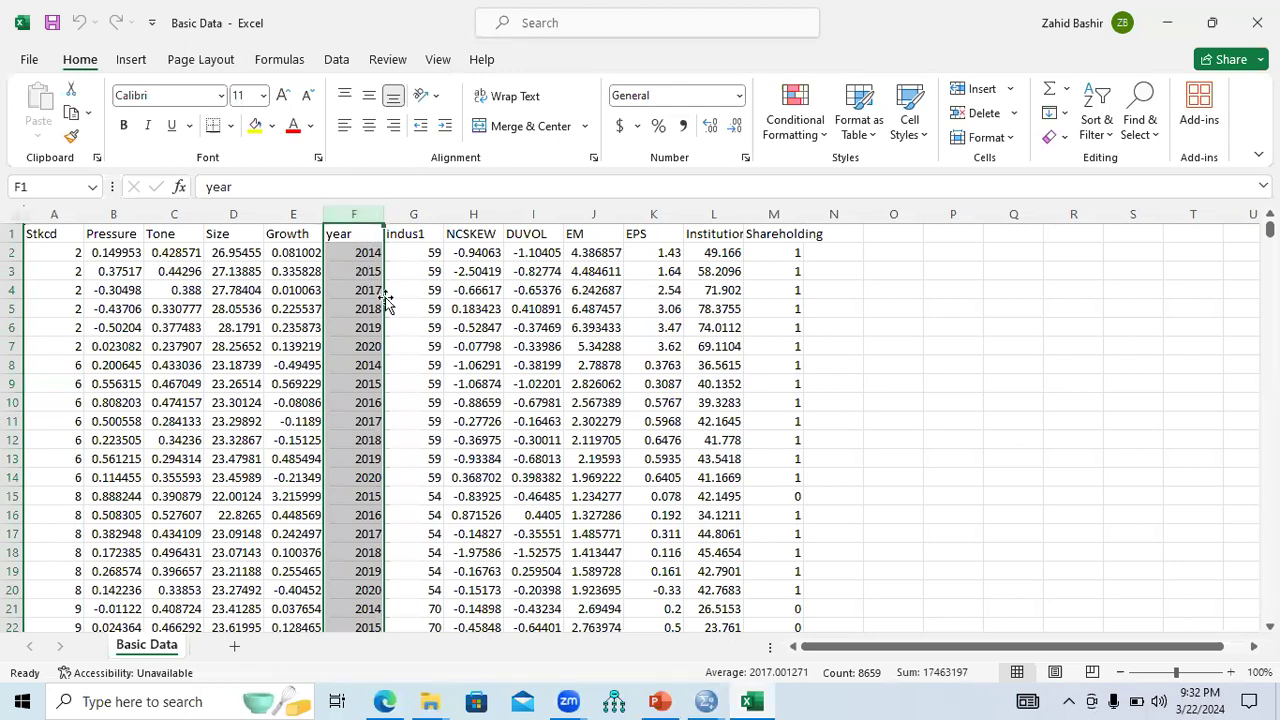
{"action": "left_click", "coordinate": [291, 214]}
{"action": "left_click", "coordinate": [233, 214]}
{"action": "left_click", "coordinate": [174, 214]}
{"action": "left_click", "coordinate": [113, 214]}
{"action": "left_click", "coordinate": [174, 214]}
{"action": "left_click", "coordinate": [233, 214]}
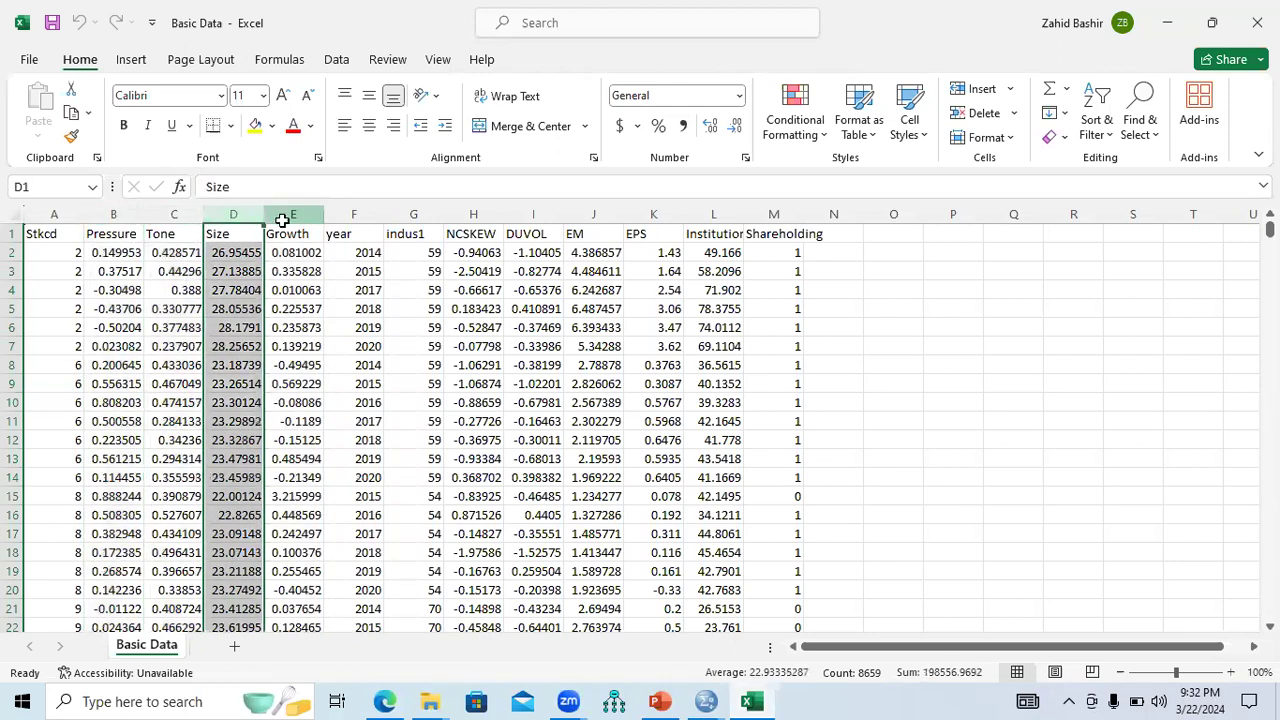
{"action": "left_click", "coordinate": [282, 216]}
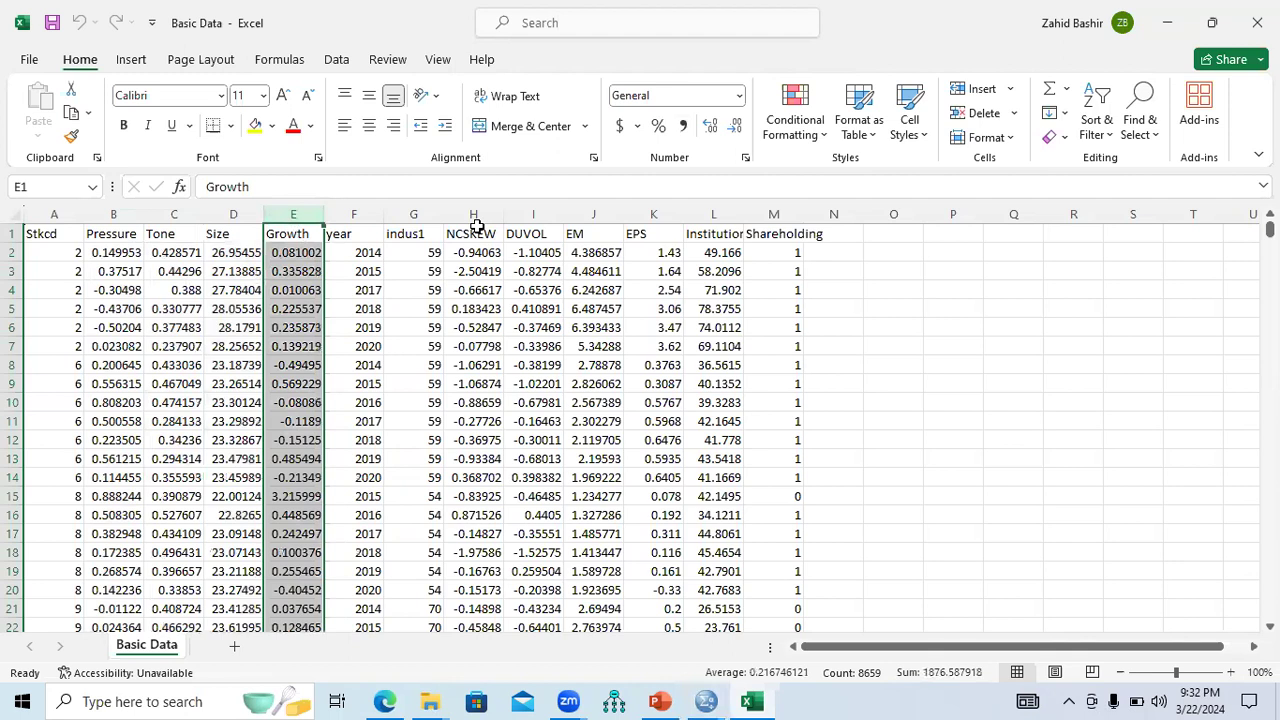
{"action": "left_click", "coordinate": [420, 214]}
{"action": "left_click", "coordinate": [478, 214]}
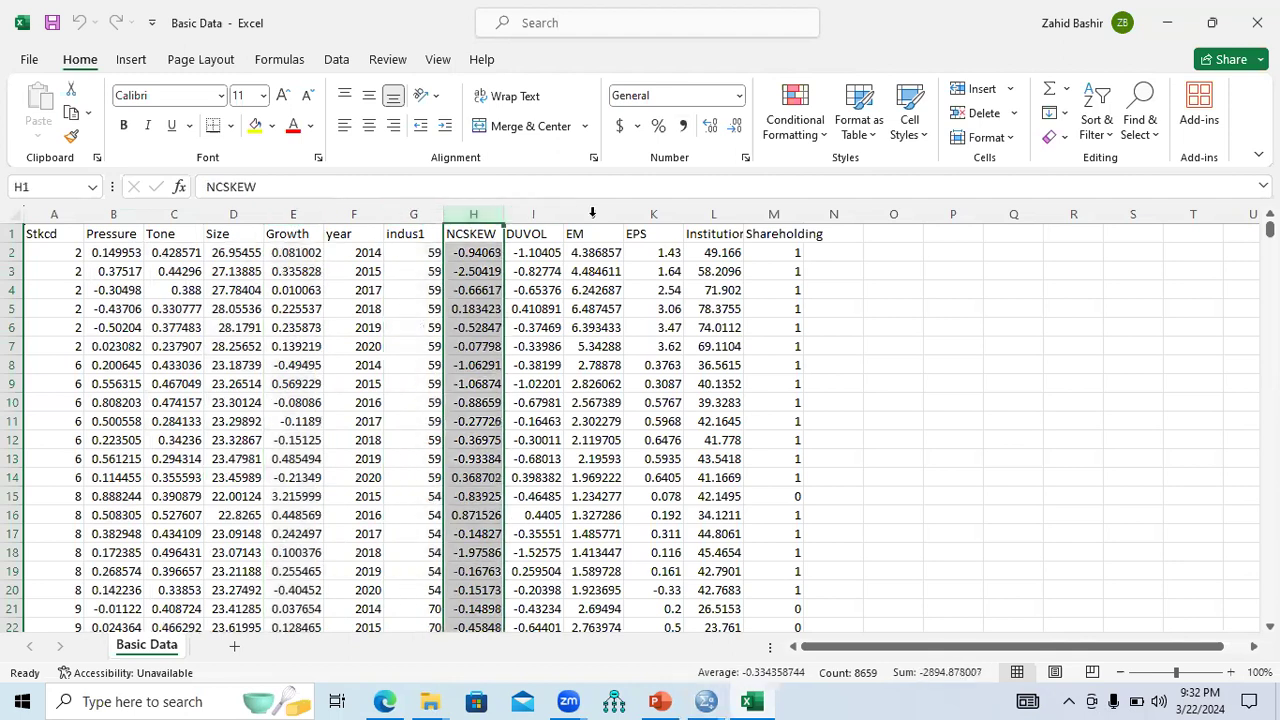
{"action": "left_click", "coordinate": [650, 214]}
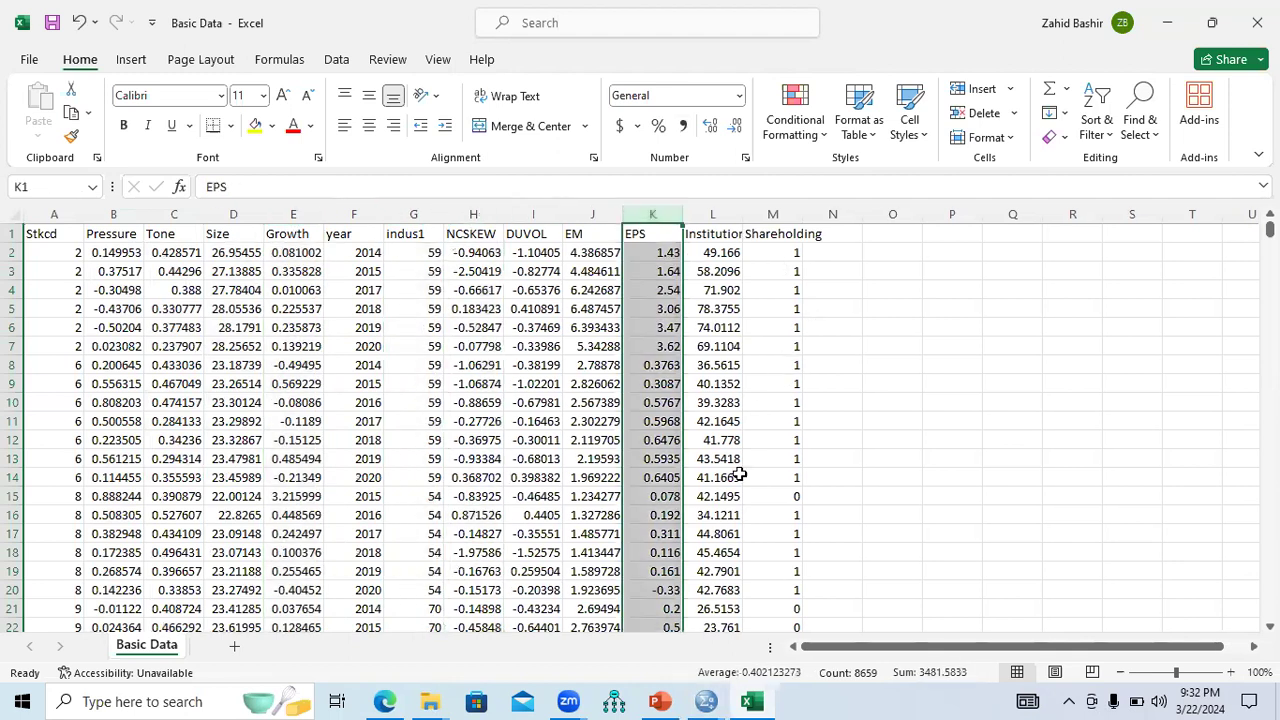
Switch to the SPSS data window for Untitled2, start the Chart Builder and choose the Line chart type.
{"action": "left_click", "coordinate": [706, 701]}
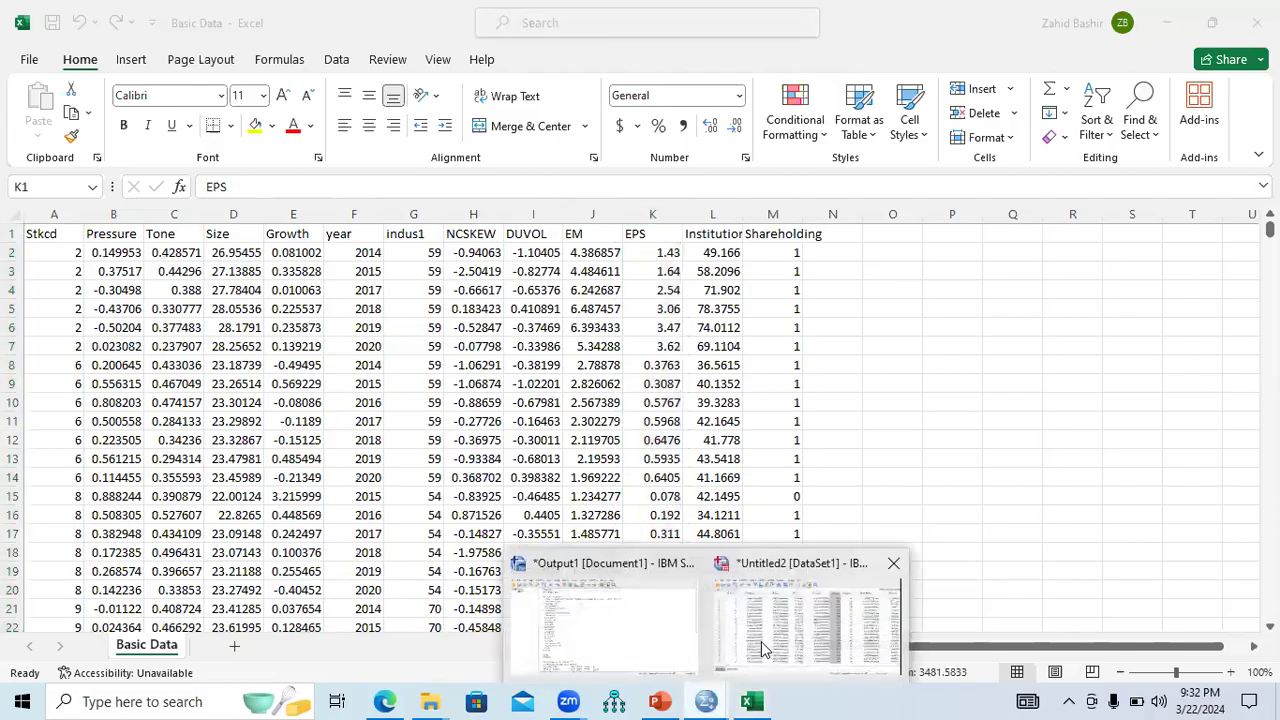
{"action": "left_click", "coordinate": [805, 625]}
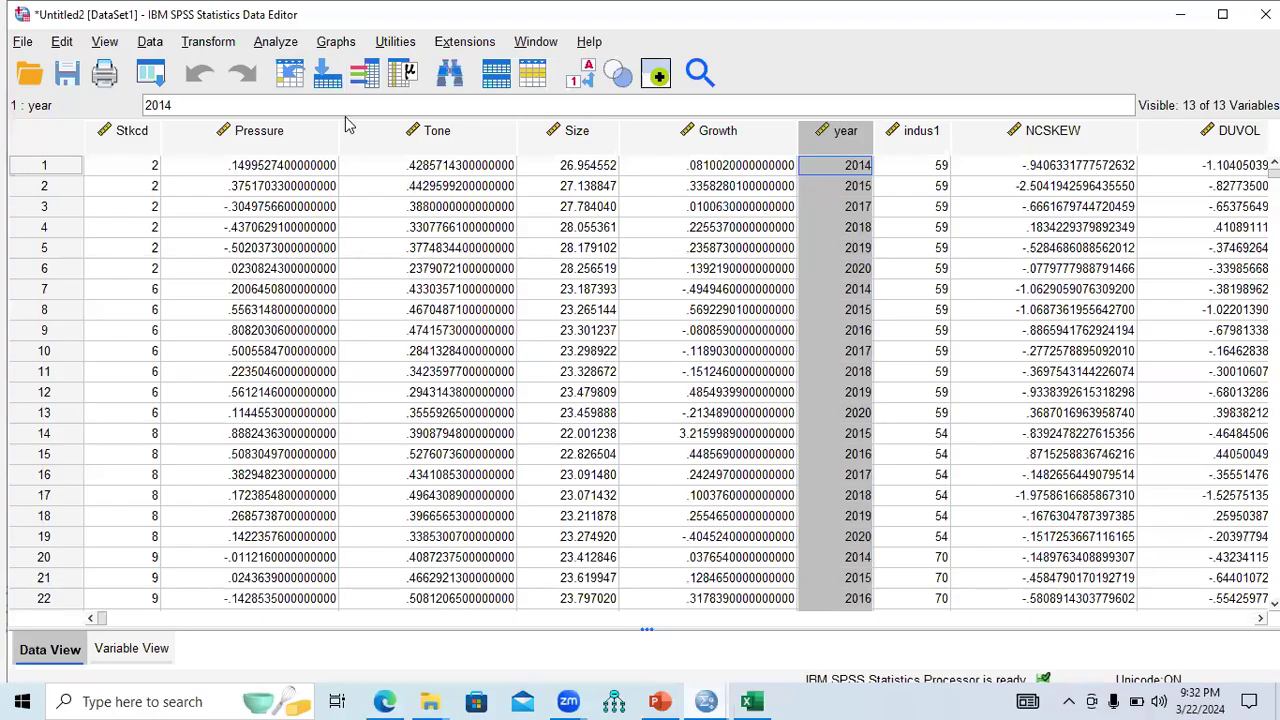
{"action": "key", "text": "alt+g"}
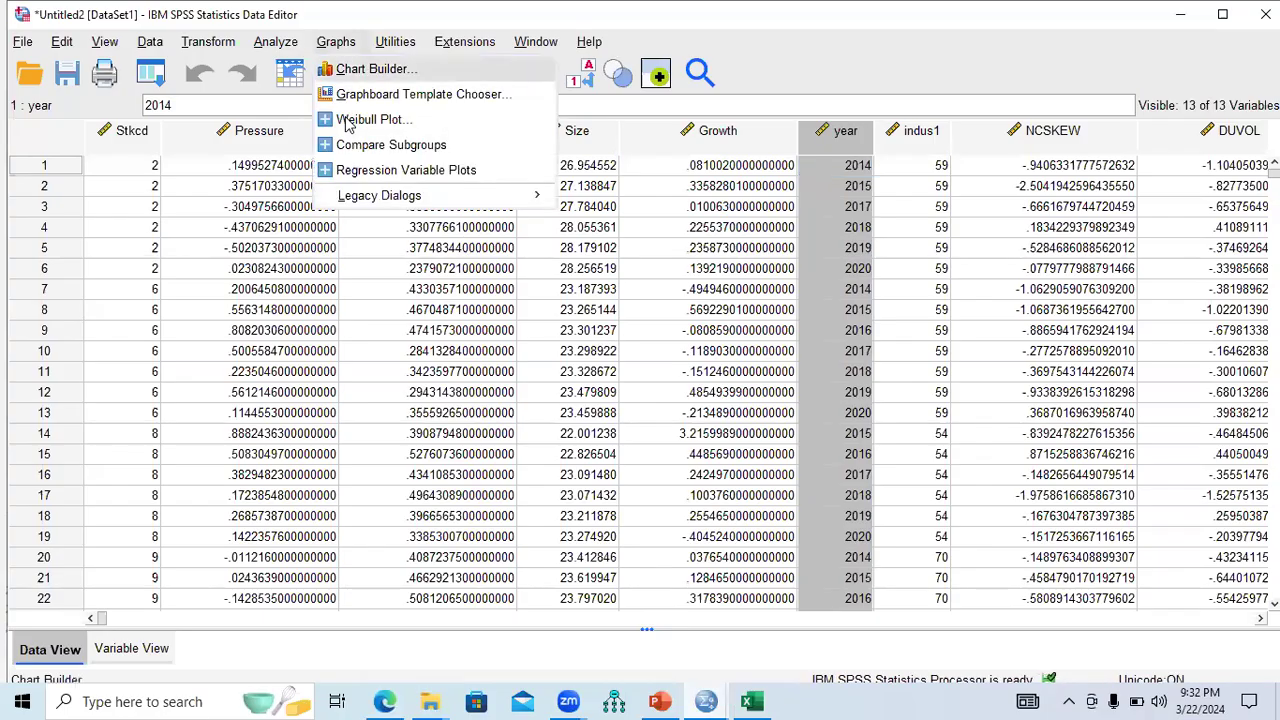
{"action": "key", "text": "Return"}
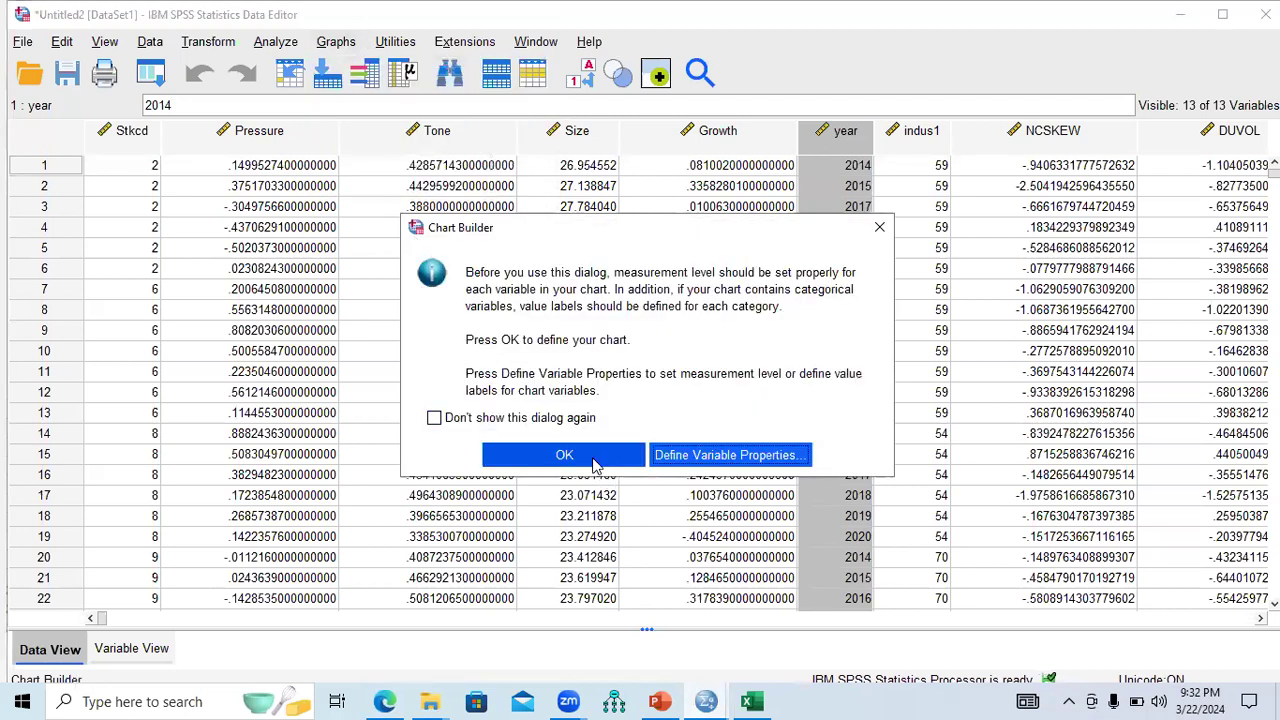
{"action": "left_click", "coordinate": [591, 456]}
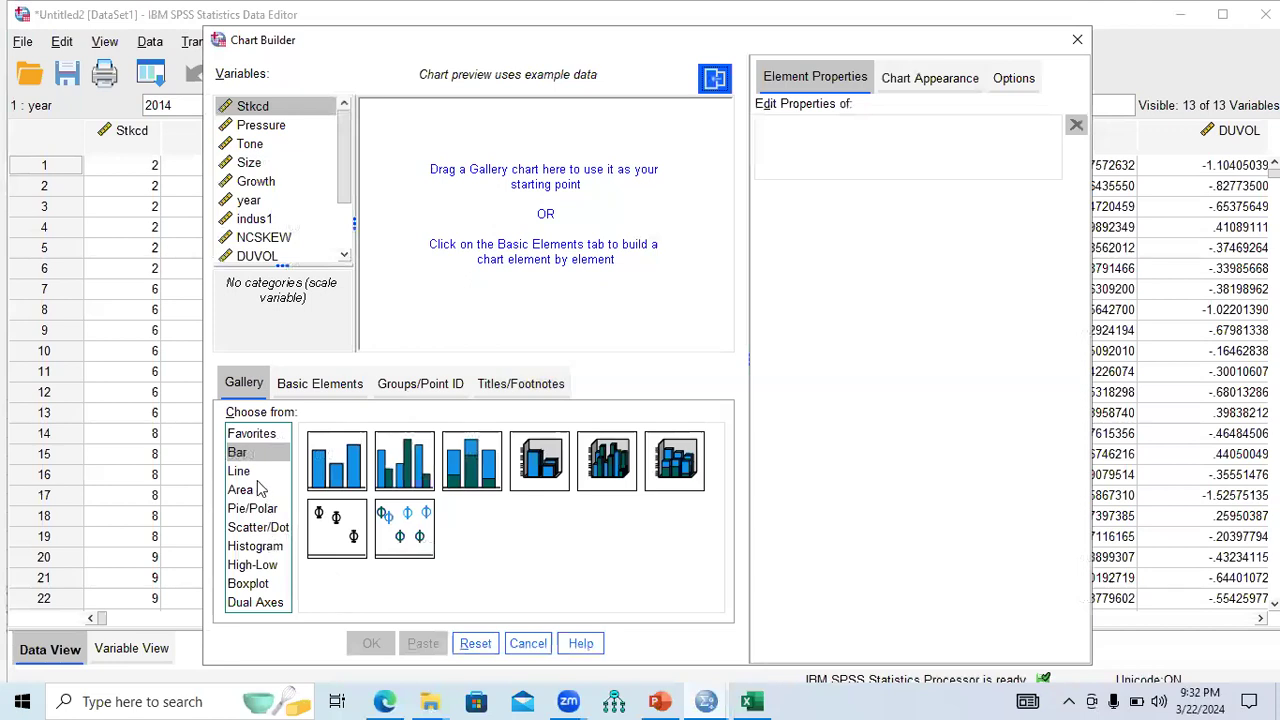
{"action": "left_click", "coordinate": [245, 475]}
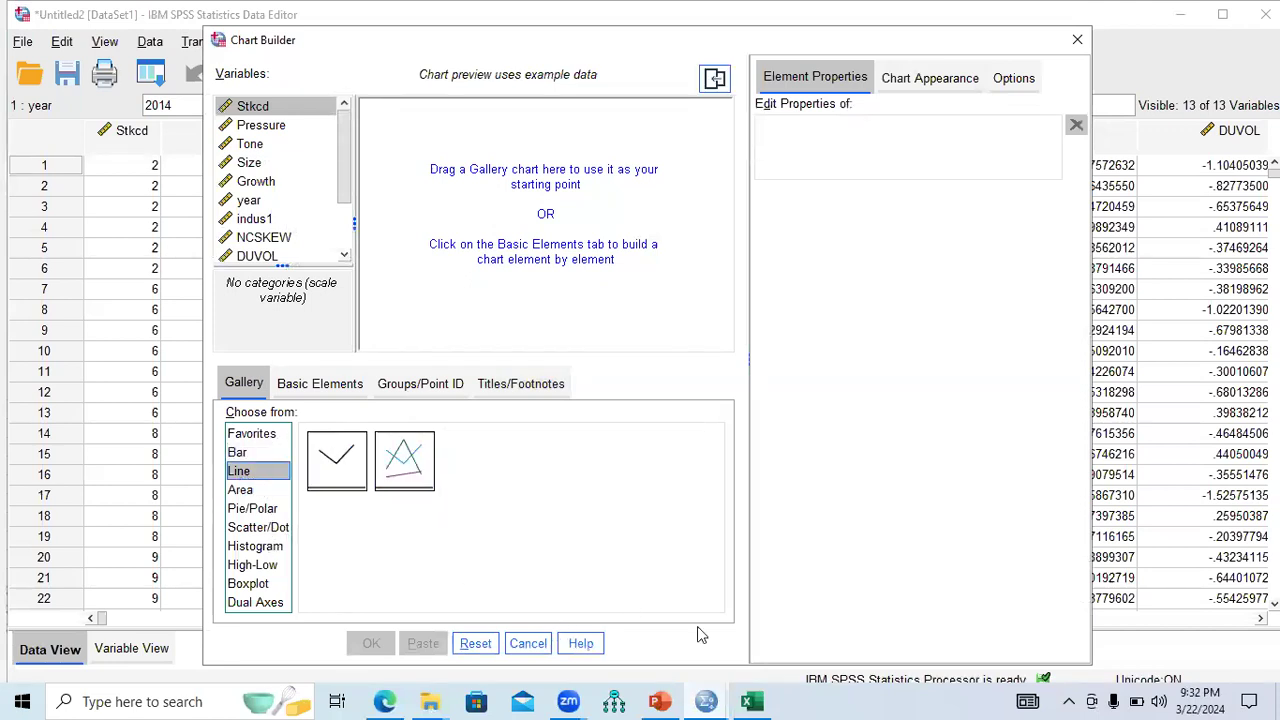
Switch to PowerPoint and mark the Step 1 and Step 2 instructions on the Line Graph slide.
{"action": "left_click", "coordinate": [659, 701]}
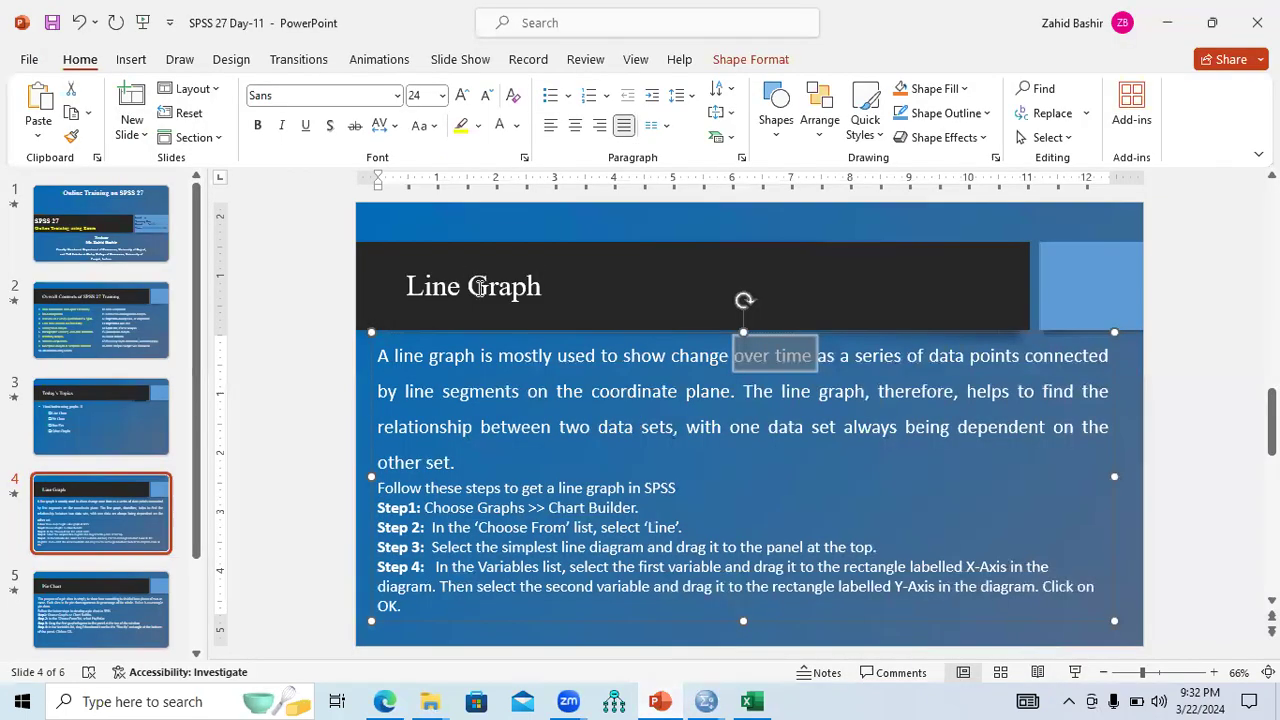
{"action": "left_click_drag", "start_coordinate": [424, 508], "coordinate": [598, 510]}
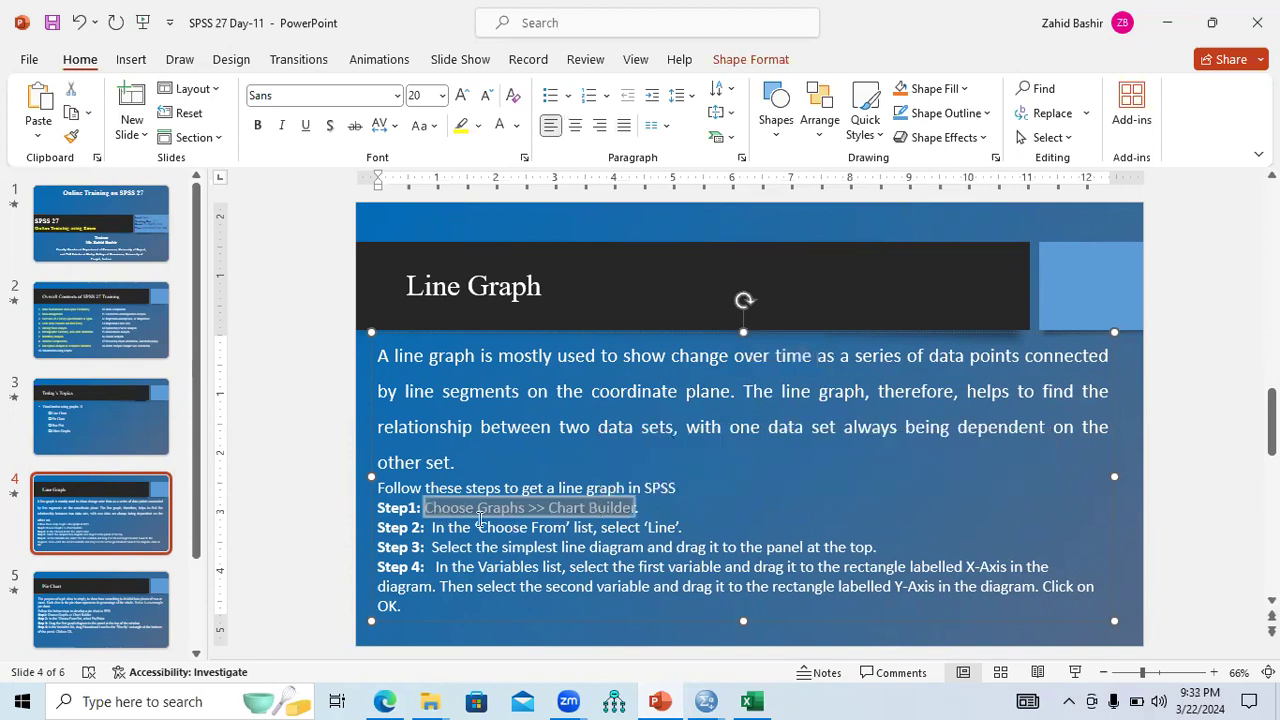
{"action": "left_click_drag", "start_coordinate": [429, 528], "coordinate": [678, 528]}
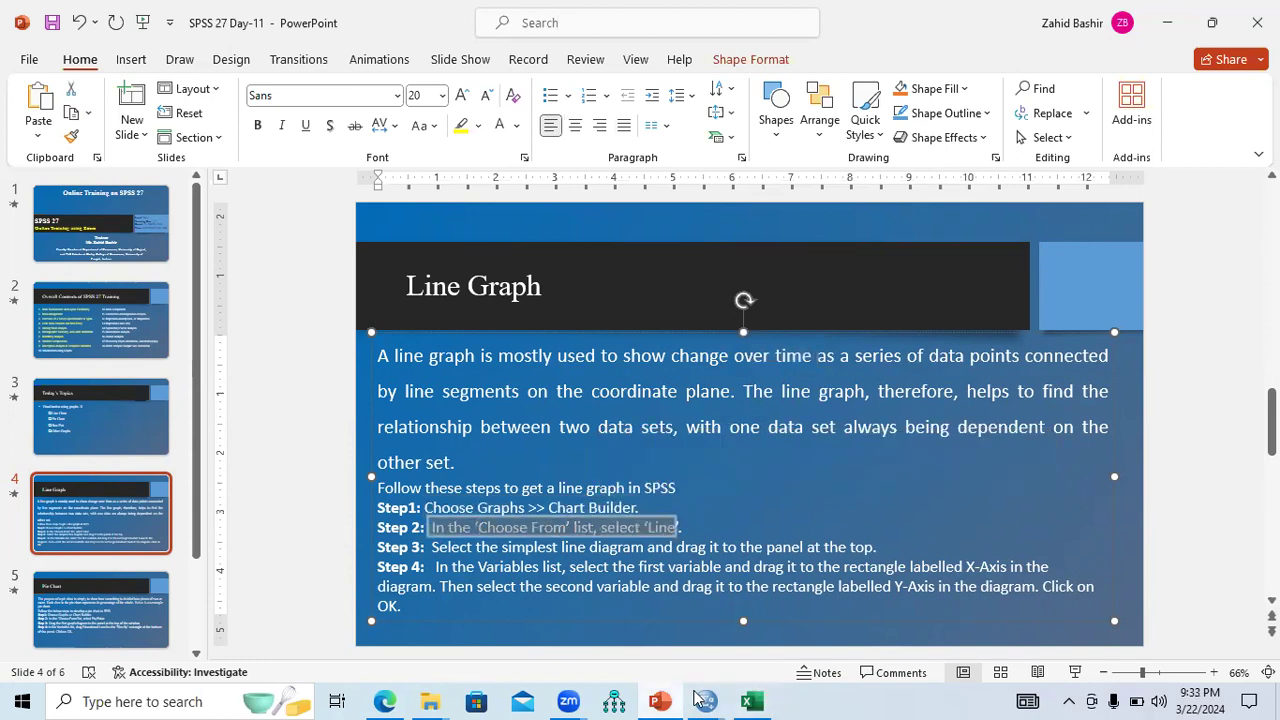
Return to the Chart Builder in SPSS and add the Simple Line chart to the preview.
{"action": "left_click", "coordinate": [706, 701]}
{"action": "left_click", "coordinate": [624, 655]}
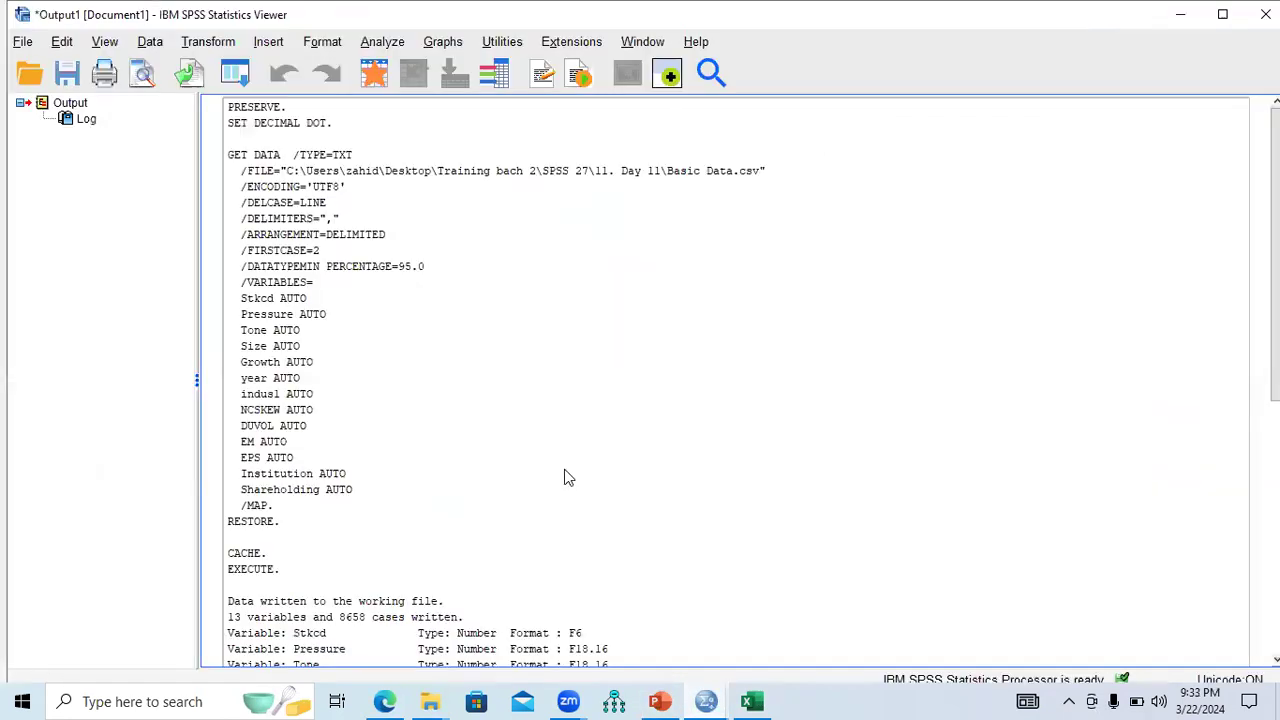
{"action": "left_click", "coordinate": [706, 701]}
{"action": "left_click", "coordinate": [775, 670]}
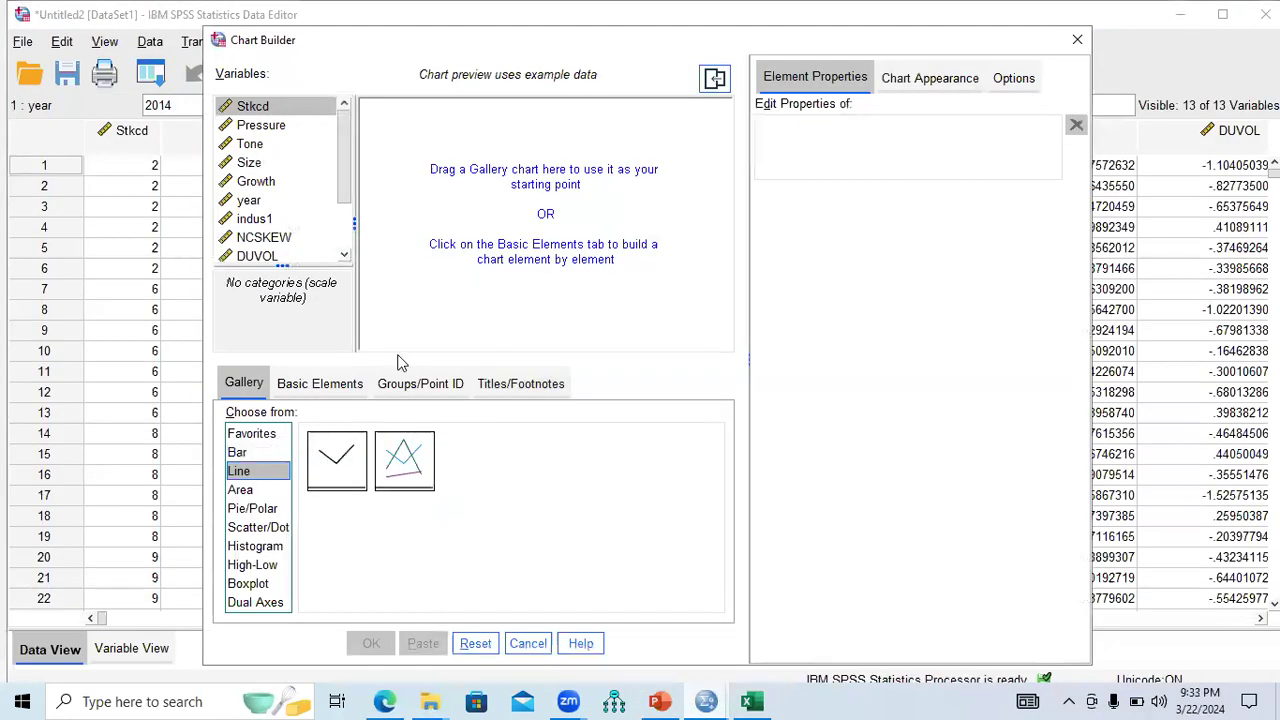
{"action": "left_click", "coordinate": [337, 477]}
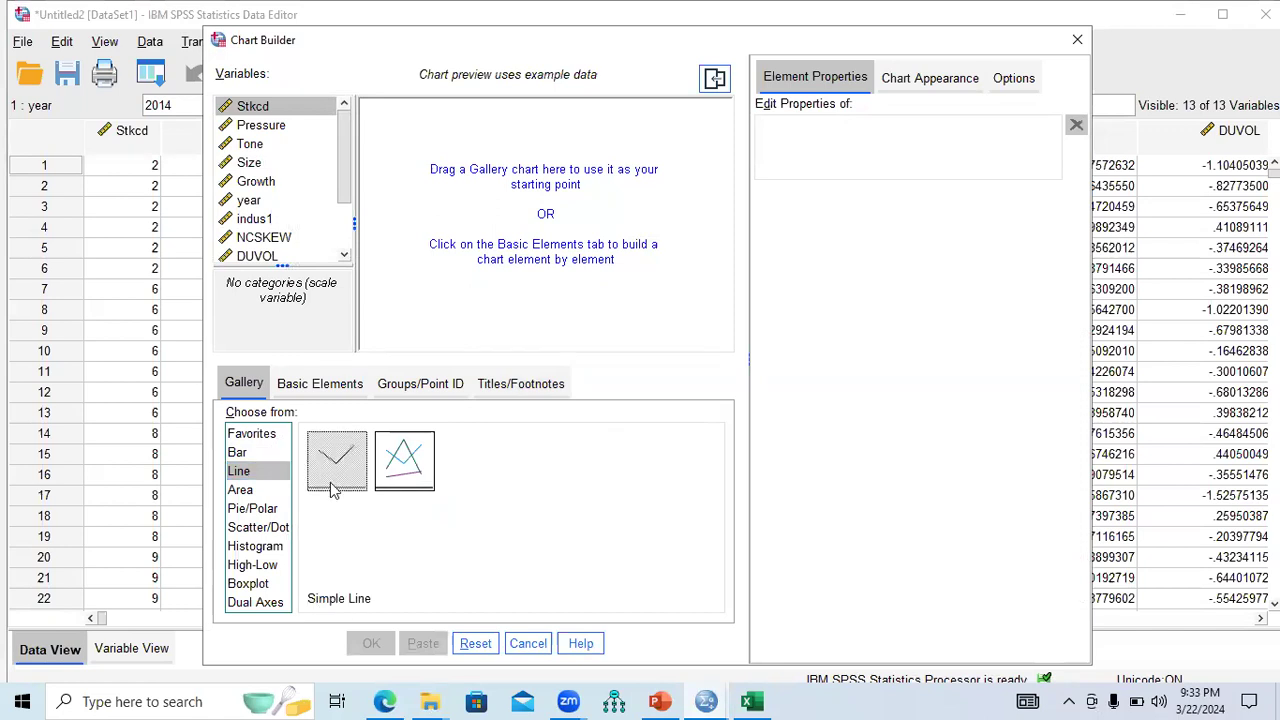
{"action": "double_click", "coordinate": [329, 478]}
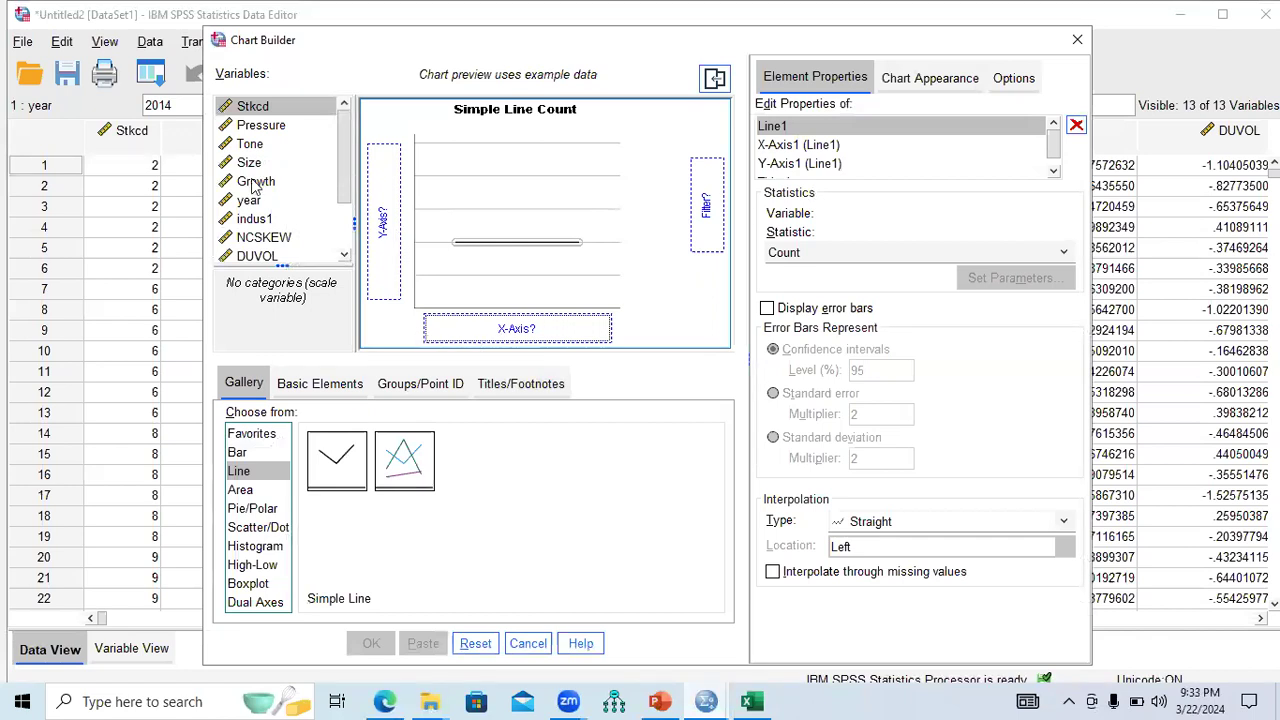
Assign Growth to the Y-axis and year to the X-axis, and generate the line chart.
{"action": "left_click_drag", "start_coordinate": [252, 188], "coordinate": [366, 192]}
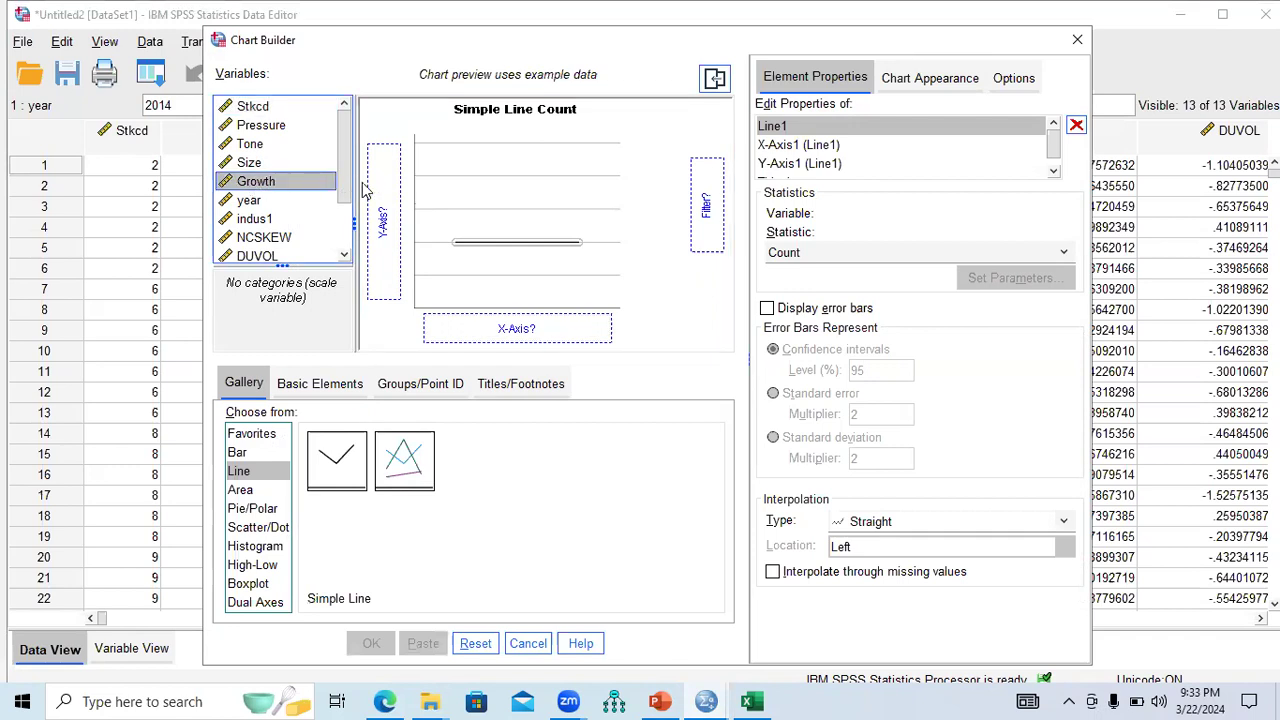
{"action": "left_click_drag", "start_coordinate": [287, 190], "coordinate": [382, 218]}
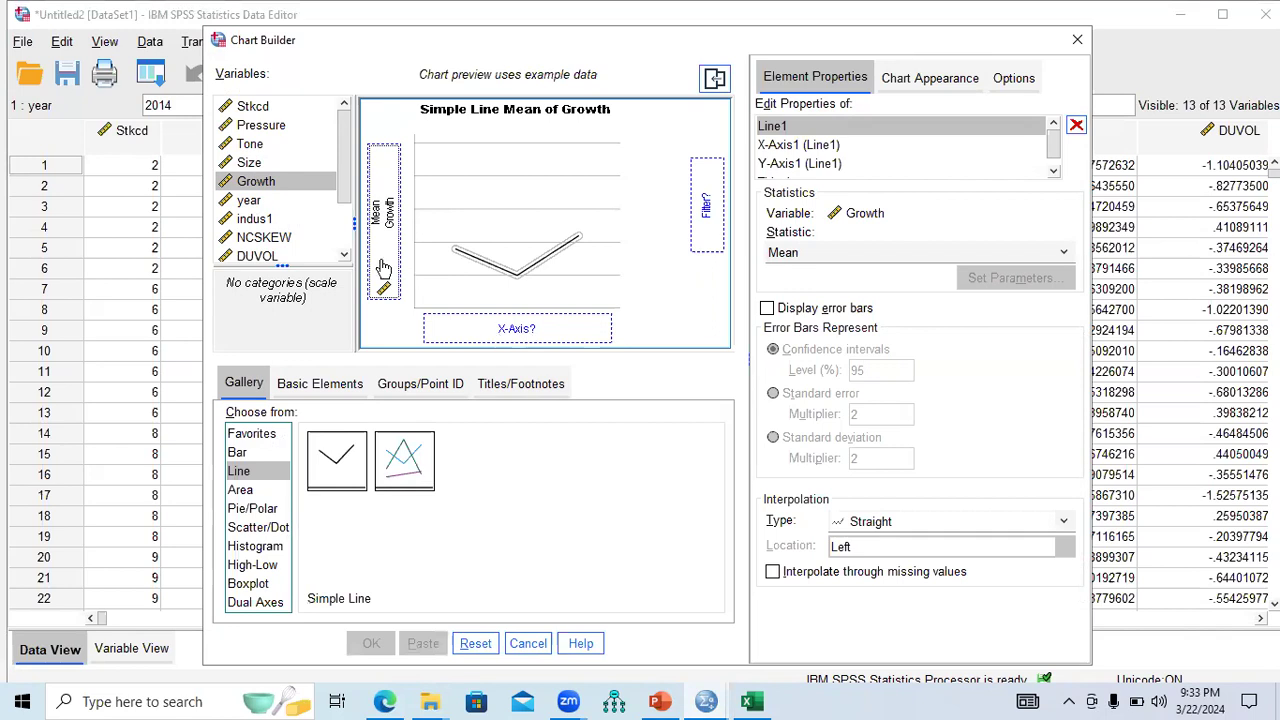
{"action": "left_click", "coordinate": [248, 203]}
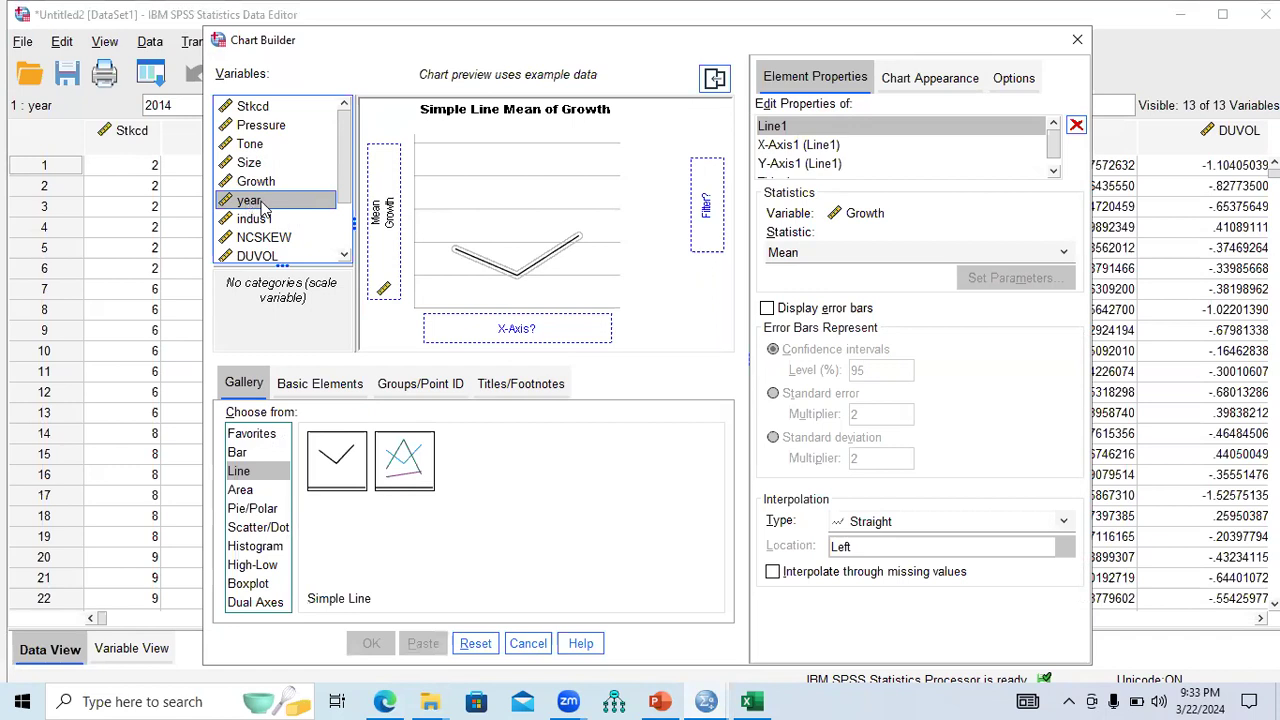
{"action": "left_click_drag", "start_coordinate": [265, 205], "coordinate": [500, 324]}
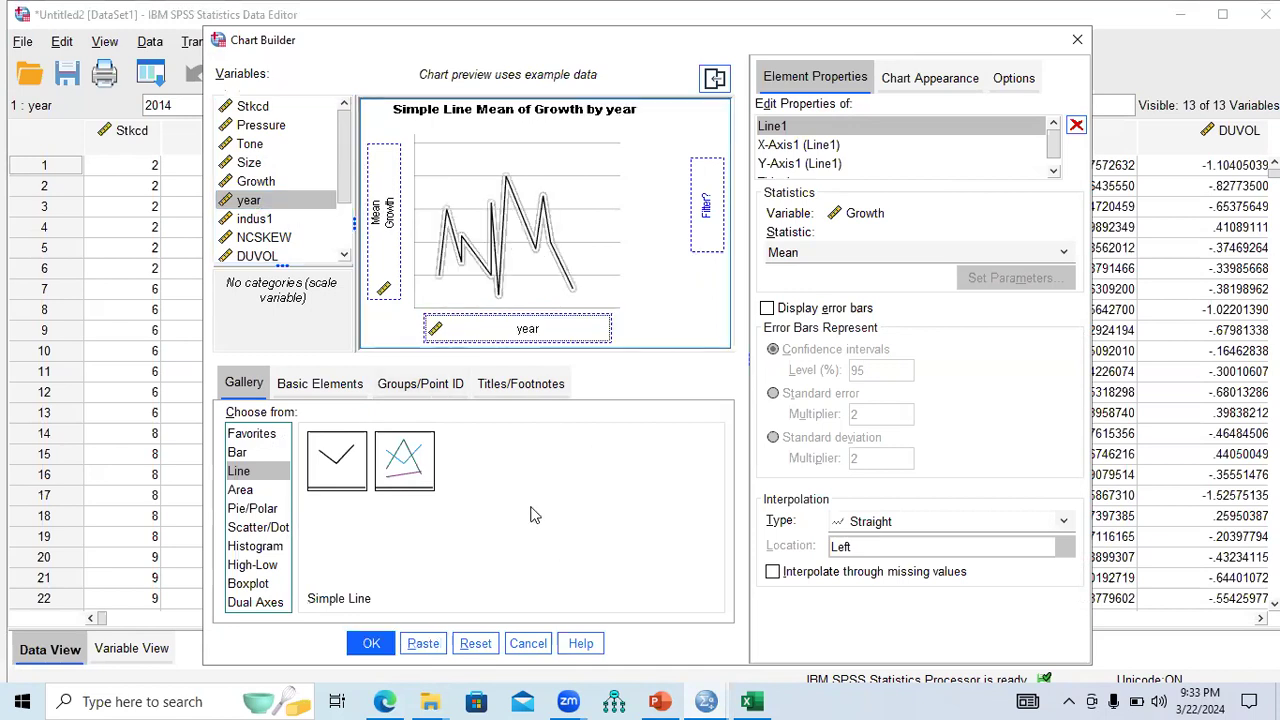
{"action": "left_click", "coordinate": [371, 645]}
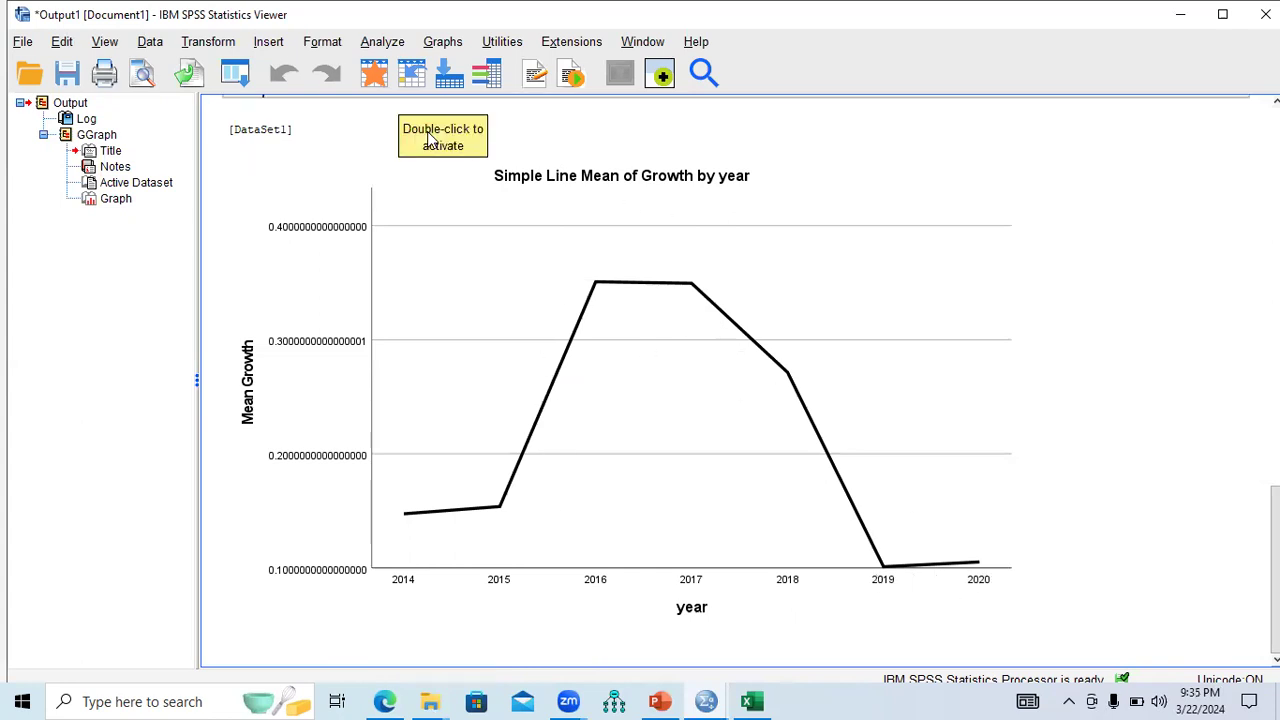
Reopen the Chart Builder from the output window and remove Growth from the line chart's Y-axis.
{"action": "key", "text": "alt+g"}
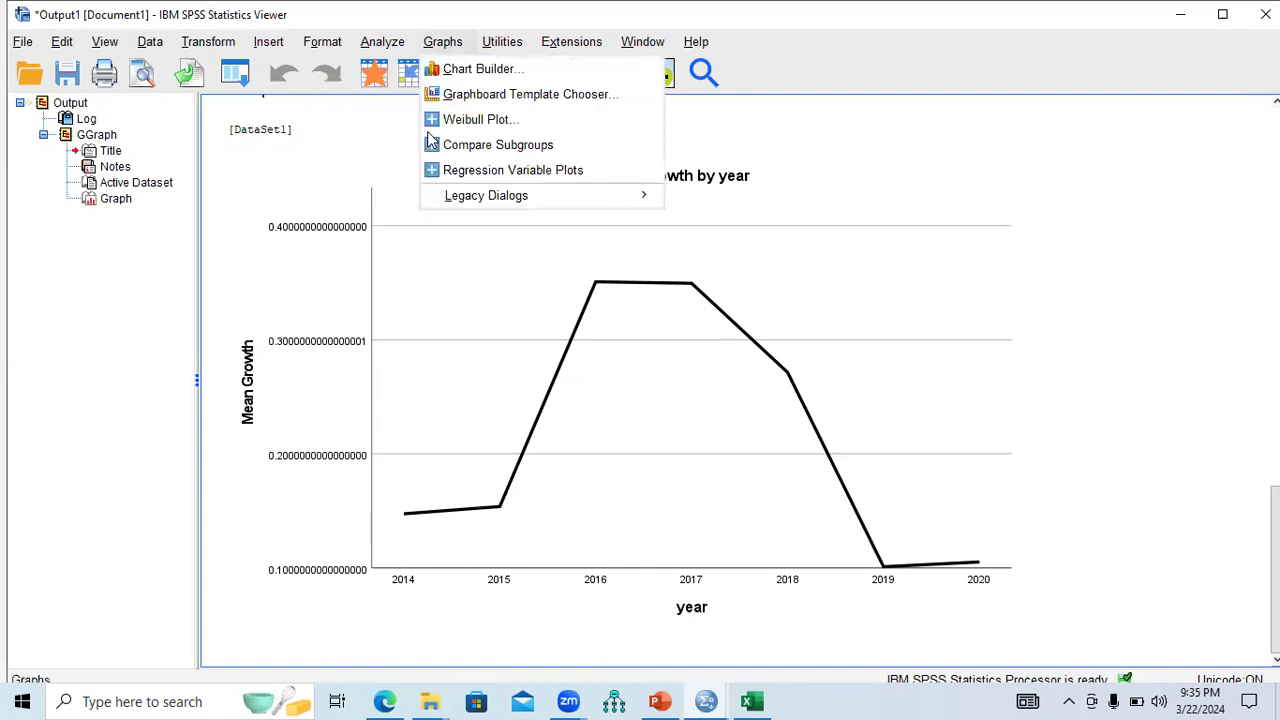
{"action": "left_click", "coordinate": [463, 72]}
{"action": "left_click", "coordinate": [575, 454]}
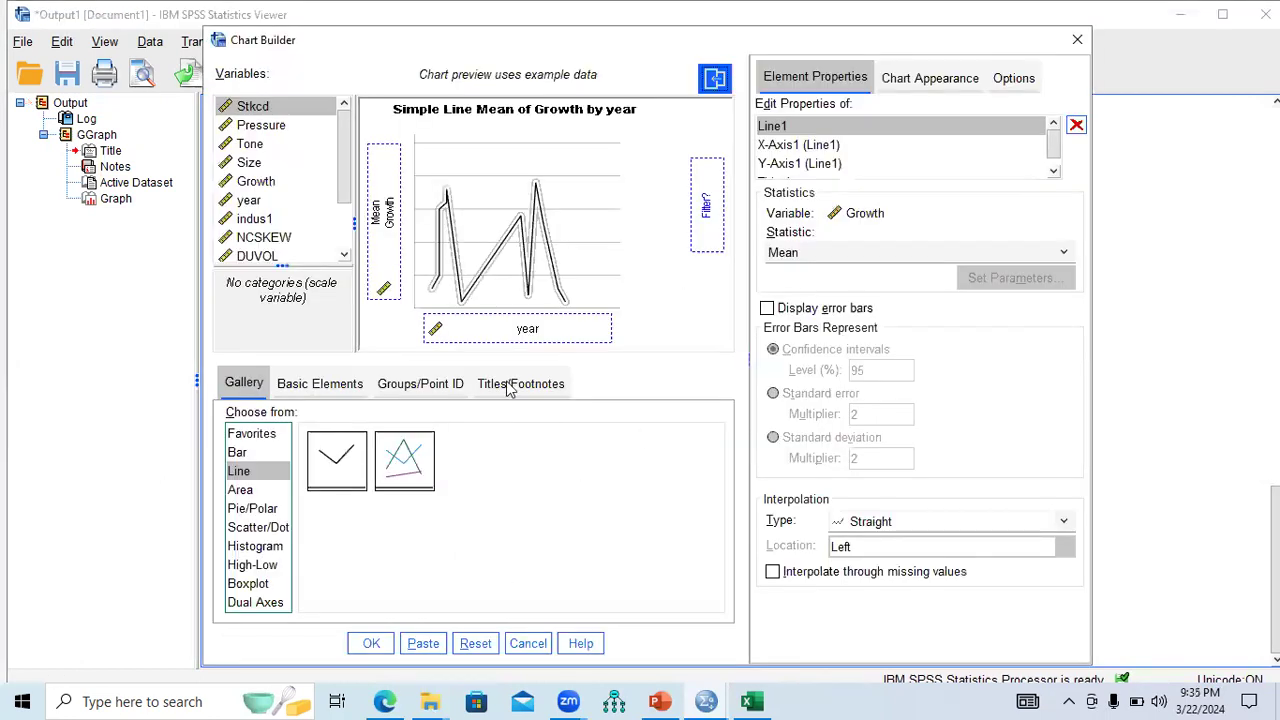
{"action": "left_click_drag", "start_coordinate": [344, 244], "coordinate": [287, 237]}
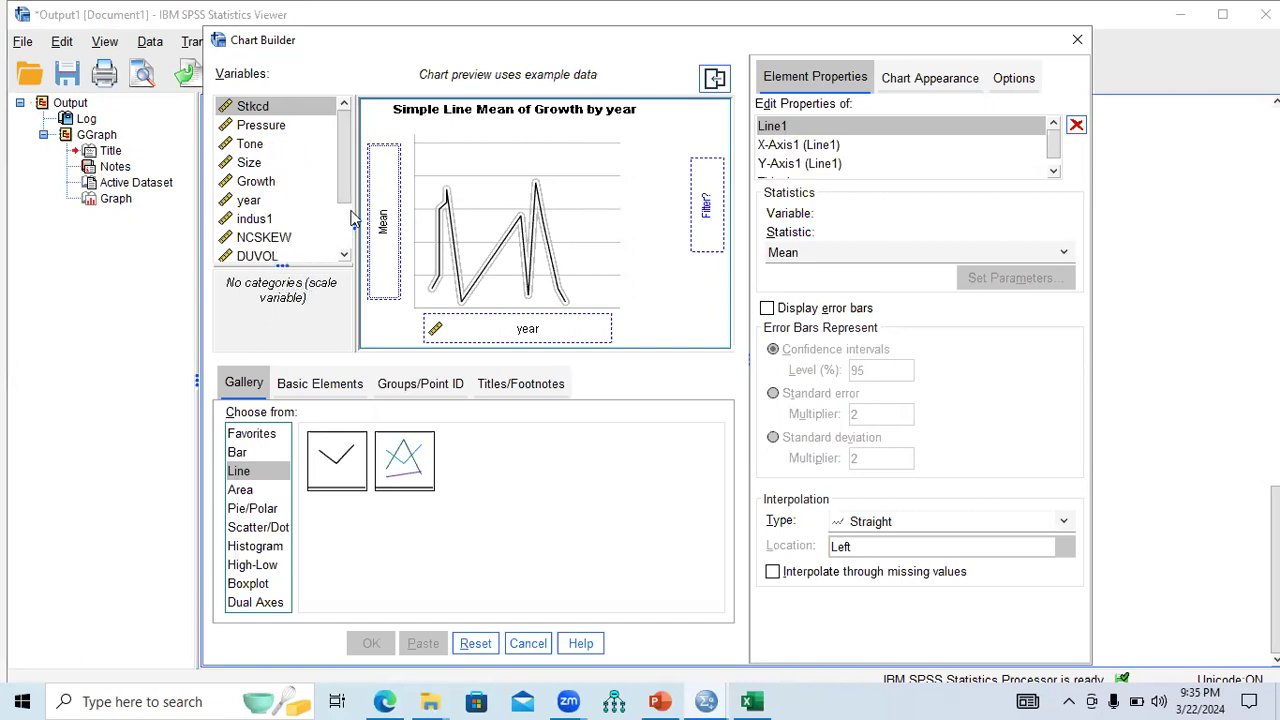
Assign EPS to the Y-axis, generate the line chart of mean EPS by year and bring it into view.
{"action": "scroll", "coordinate": [346, 226], "scroll_direction": "down", "scroll_amount": 3}
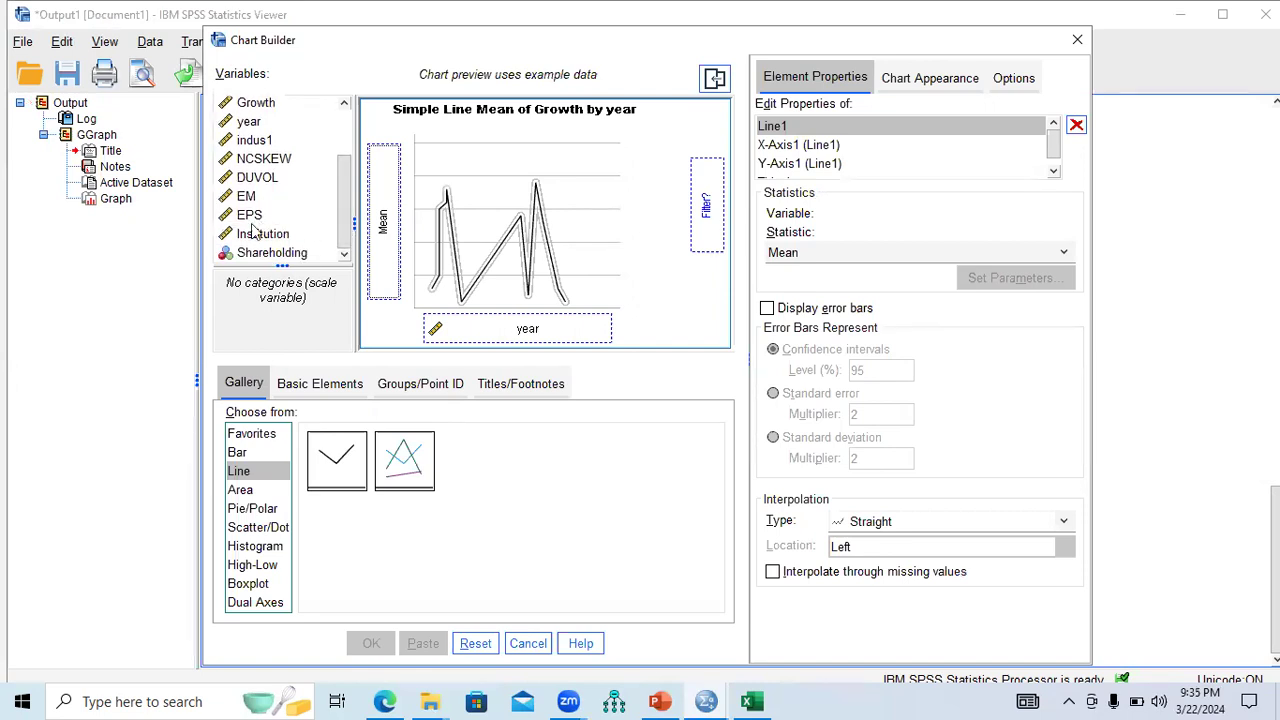
{"action": "left_click_drag", "start_coordinate": [253, 225], "coordinate": [379, 228]}
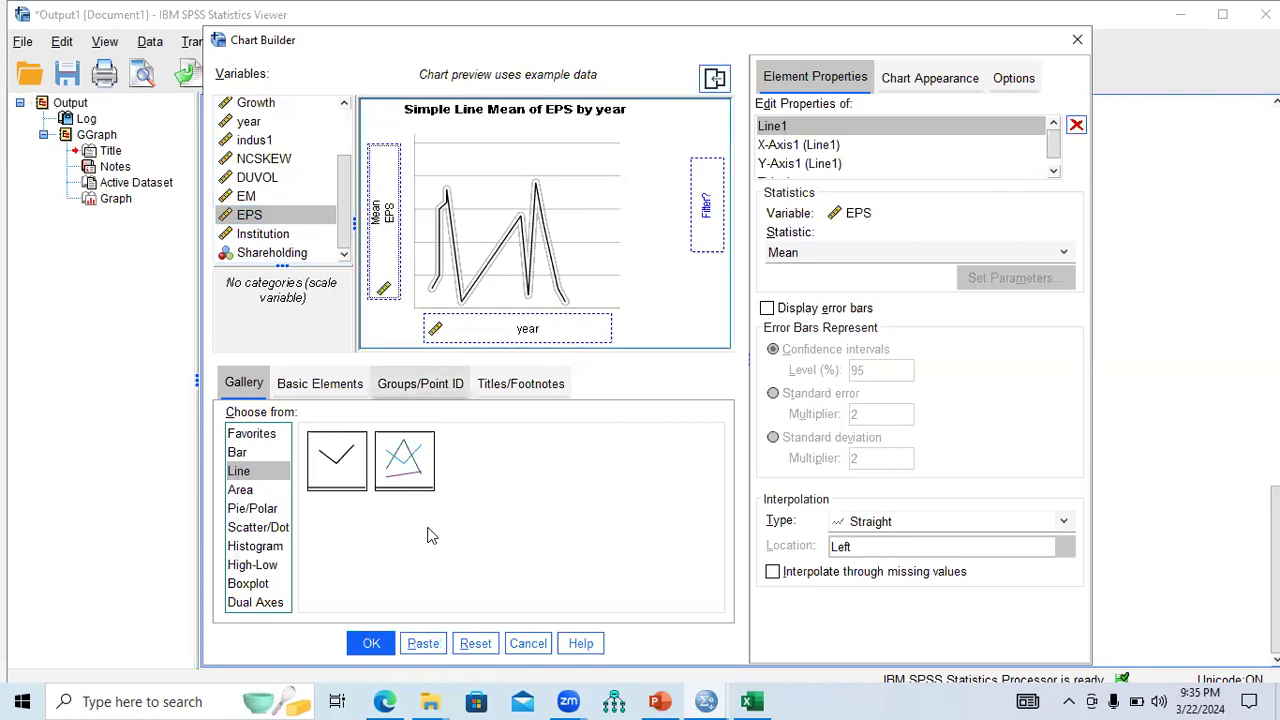
{"action": "left_click", "coordinate": [371, 643]}
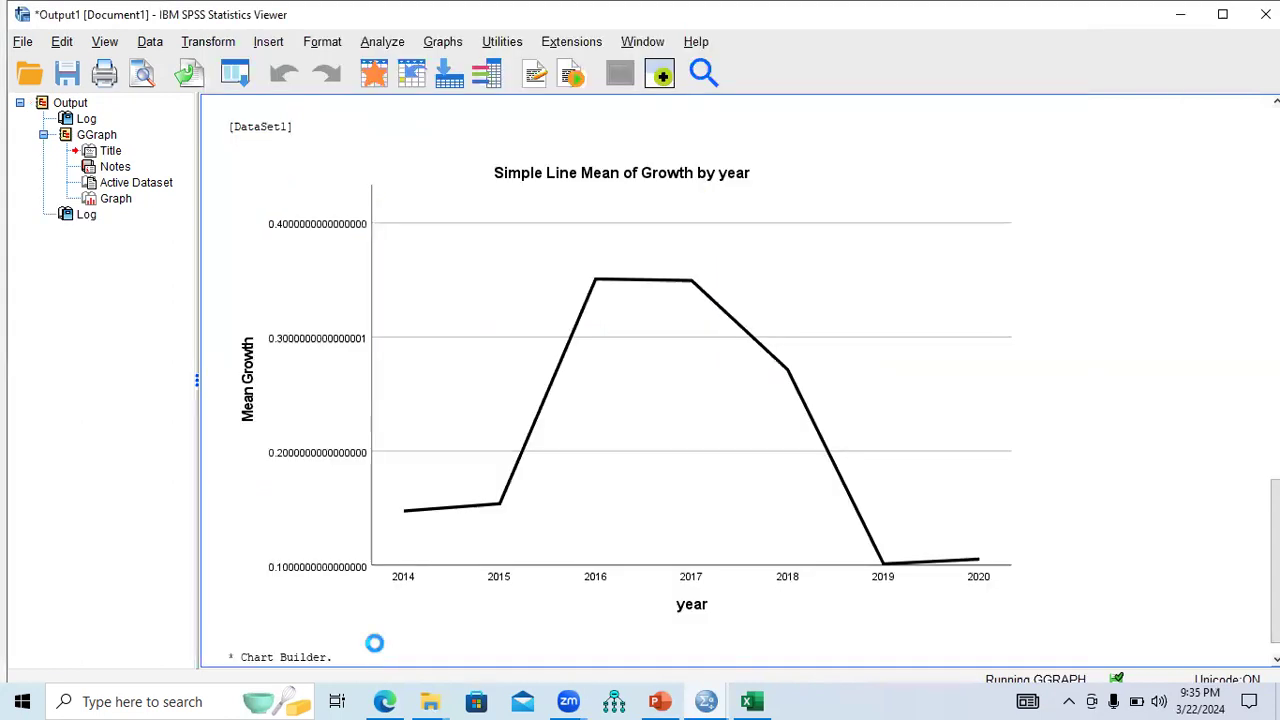
{"action": "scroll", "coordinate": [528, 505], "scroll_direction": "down", "scroll_amount": 5}
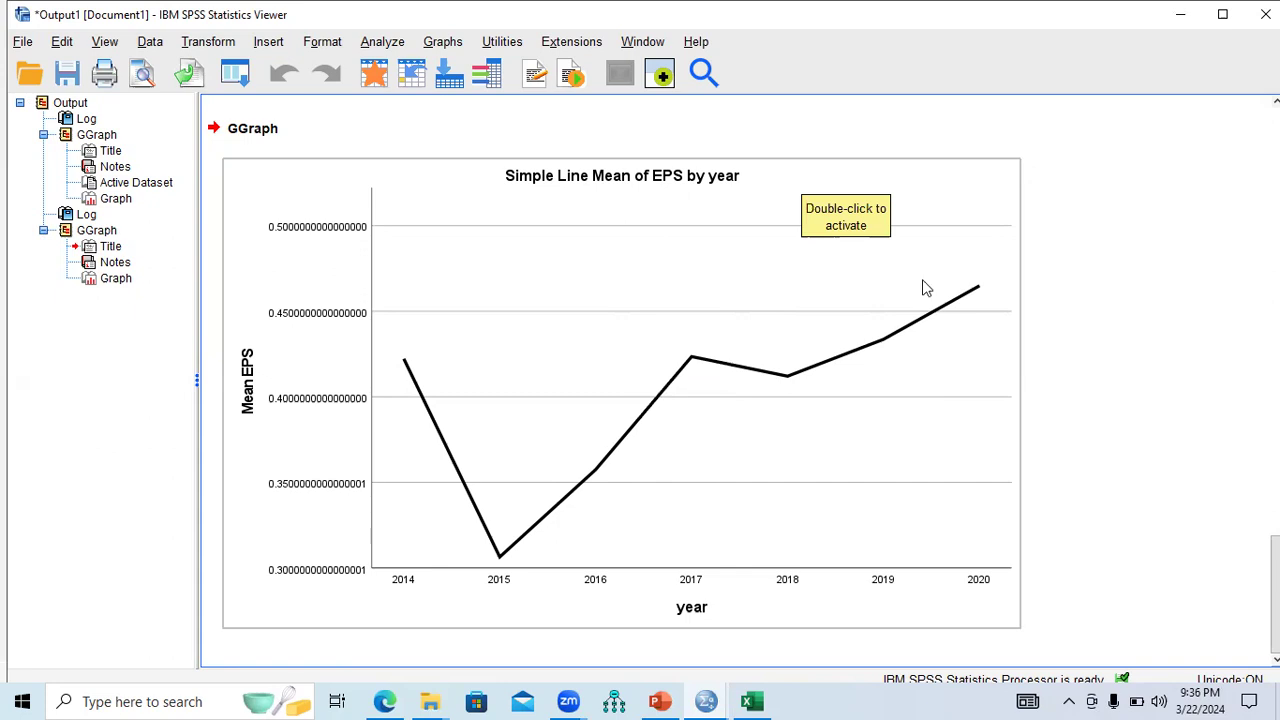
Switch to PowerPoint, present the Pie Chart slide to review its steps, and end the slide show.
{"action": "left_click", "coordinate": [664, 701]}
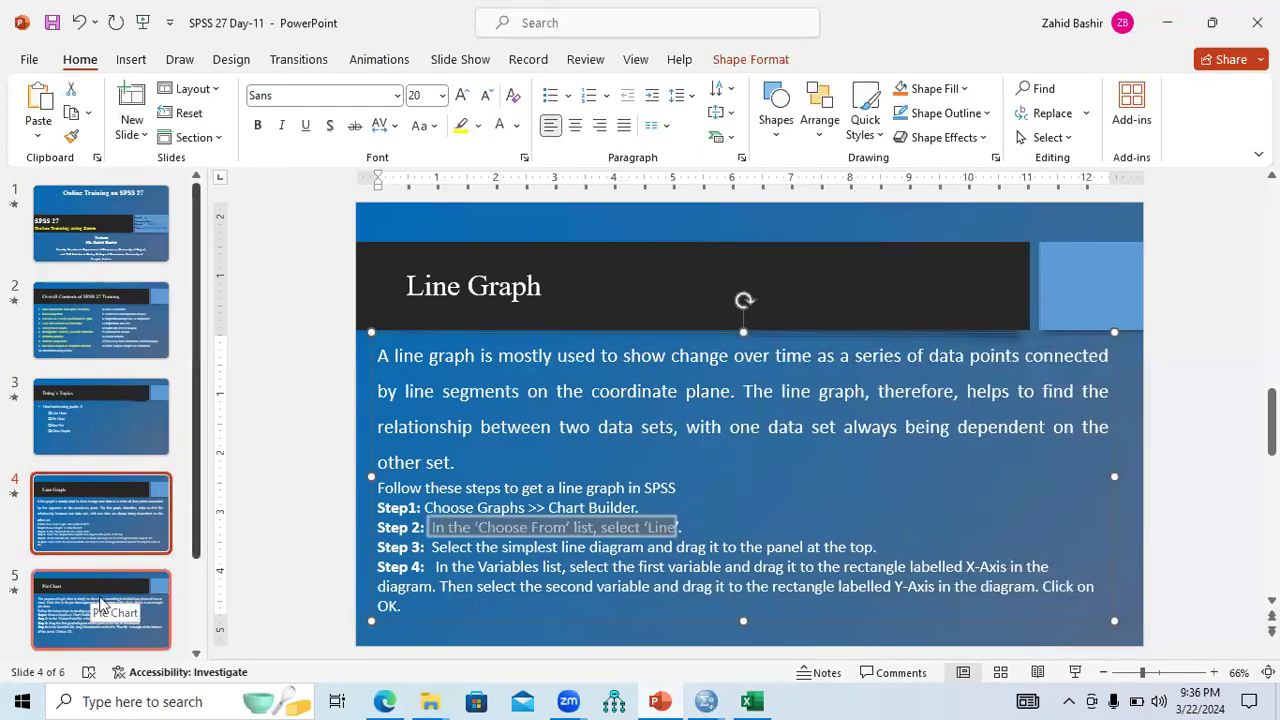
{"action": "left_click", "coordinate": [101, 604]}
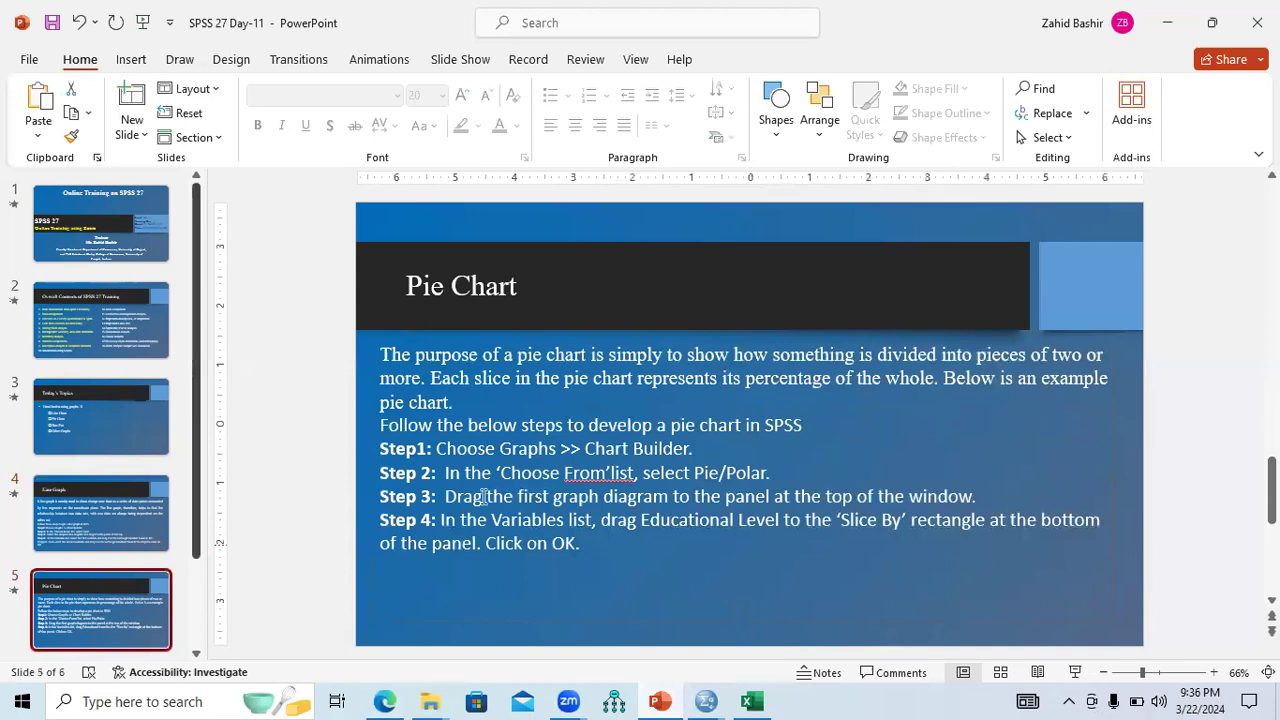
{"action": "left_click", "coordinate": [1075, 672]}
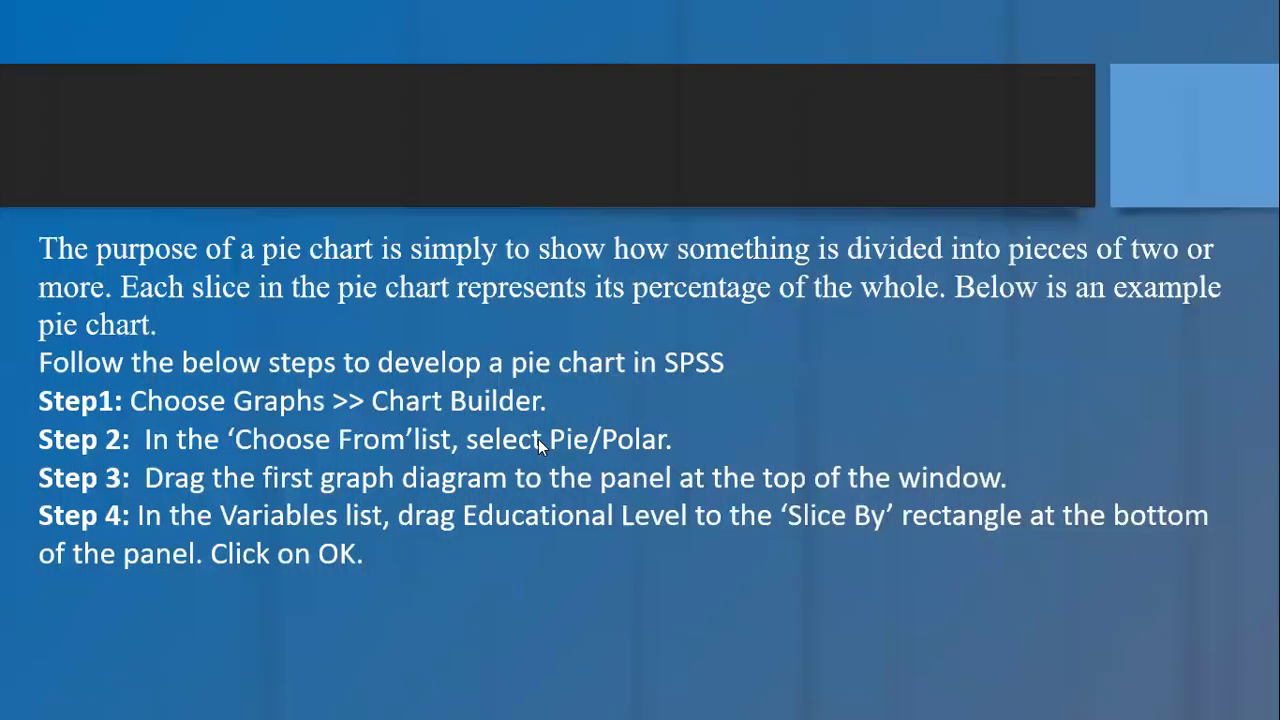
{"action": "left_click", "coordinate": [538, 439]}
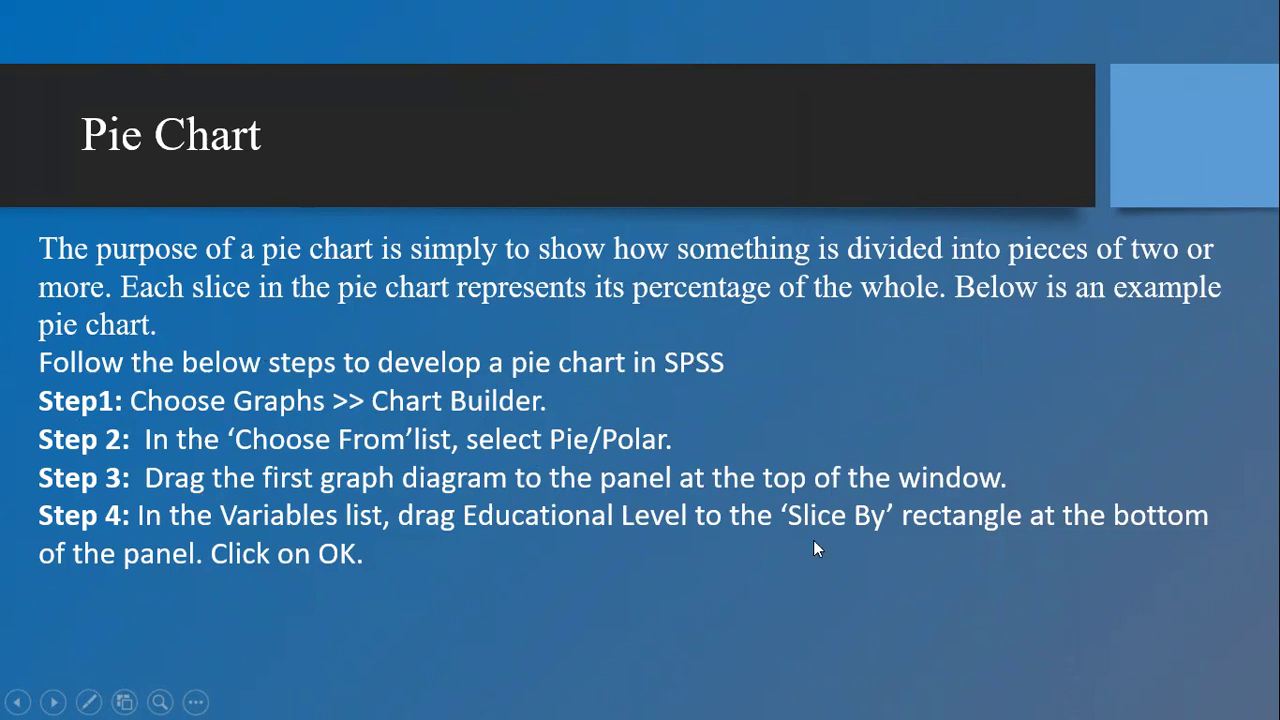
{"action": "right_click", "coordinate": [630, 461]}
{"action": "left_click", "coordinate": [688, 450]}
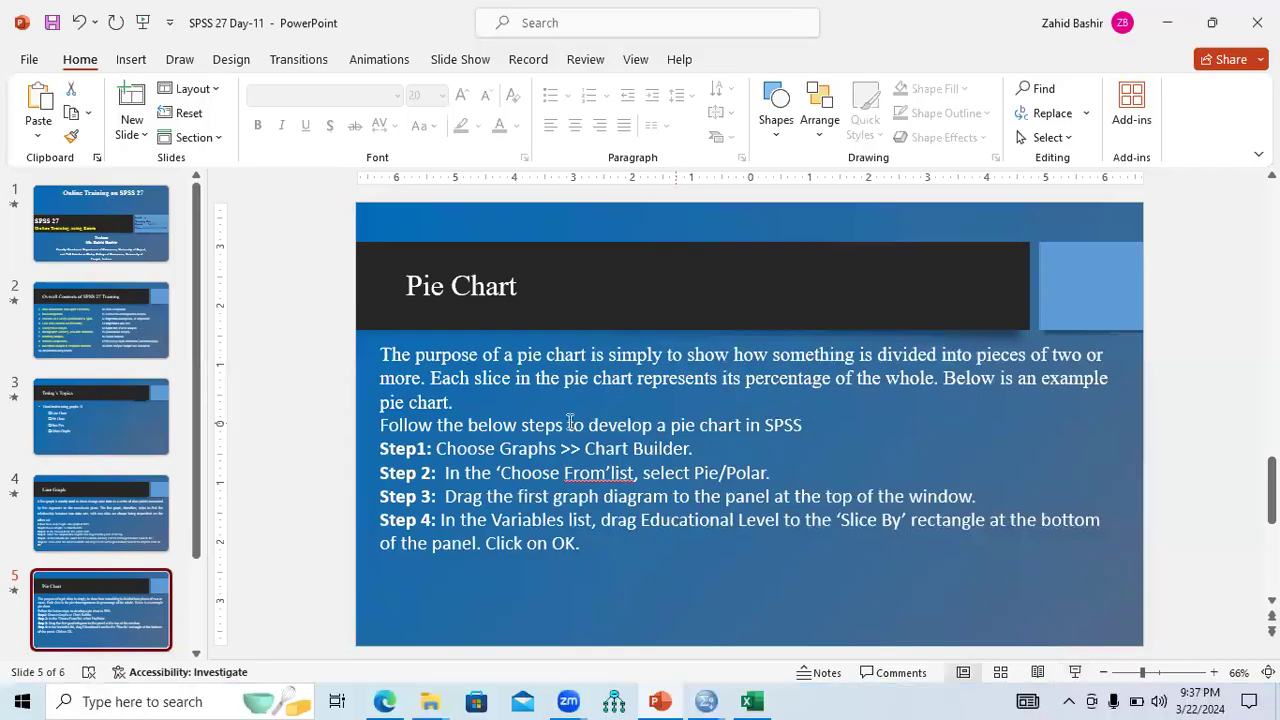
Switch to the SPSS data window for Untitled2 and select the Size column, followed by the Growth column.
{"action": "left_click", "coordinate": [706, 701]}
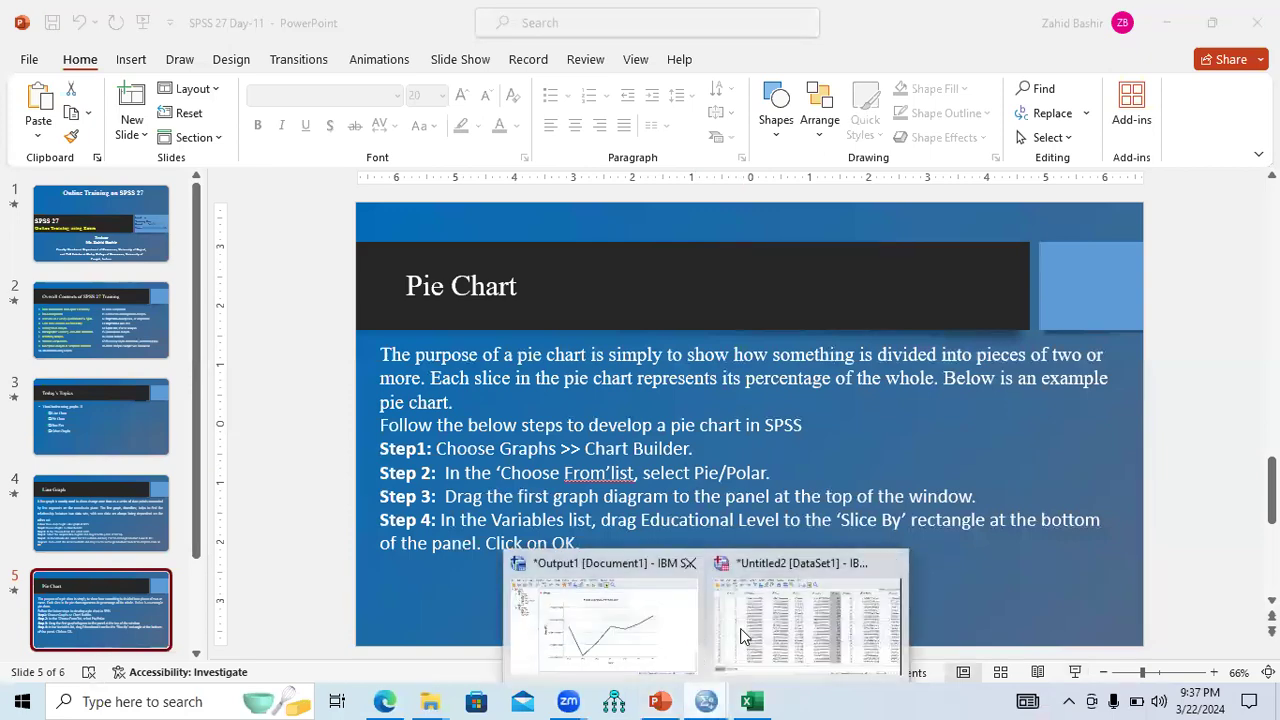
{"action": "left_click", "coordinate": [745, 636]}
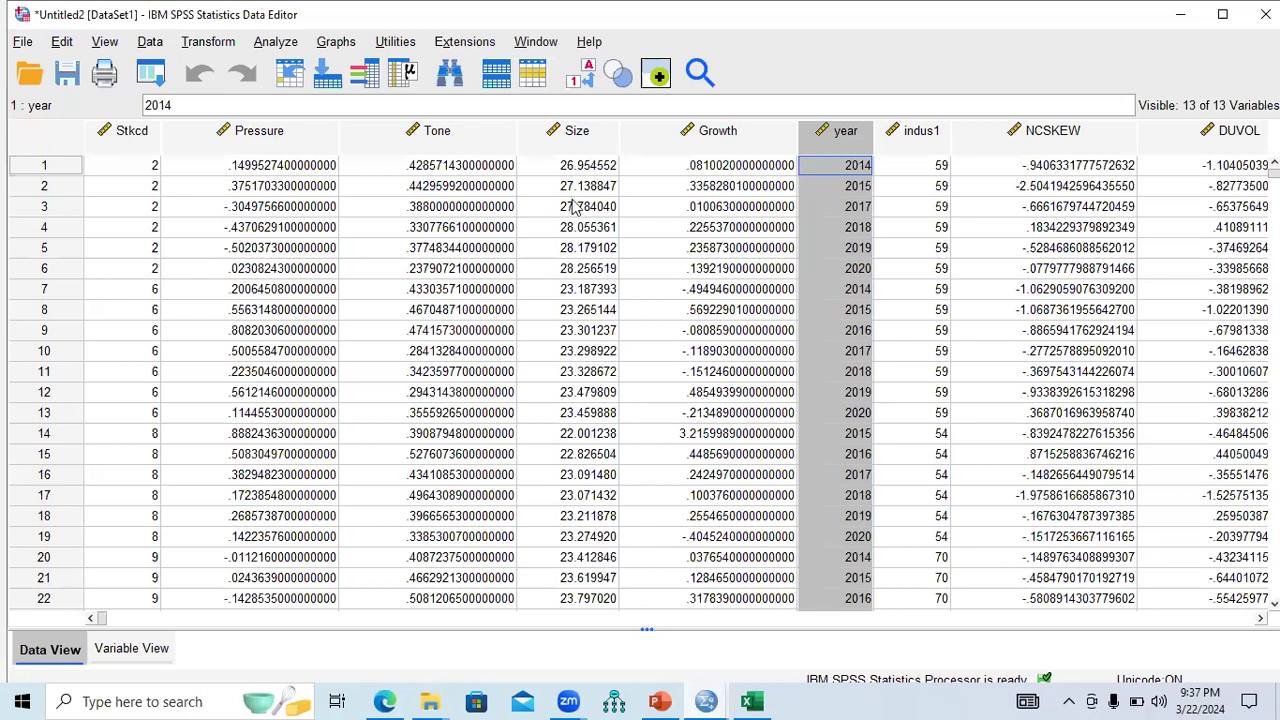
{"action": "left_click", "coordinate": [575, 138]}
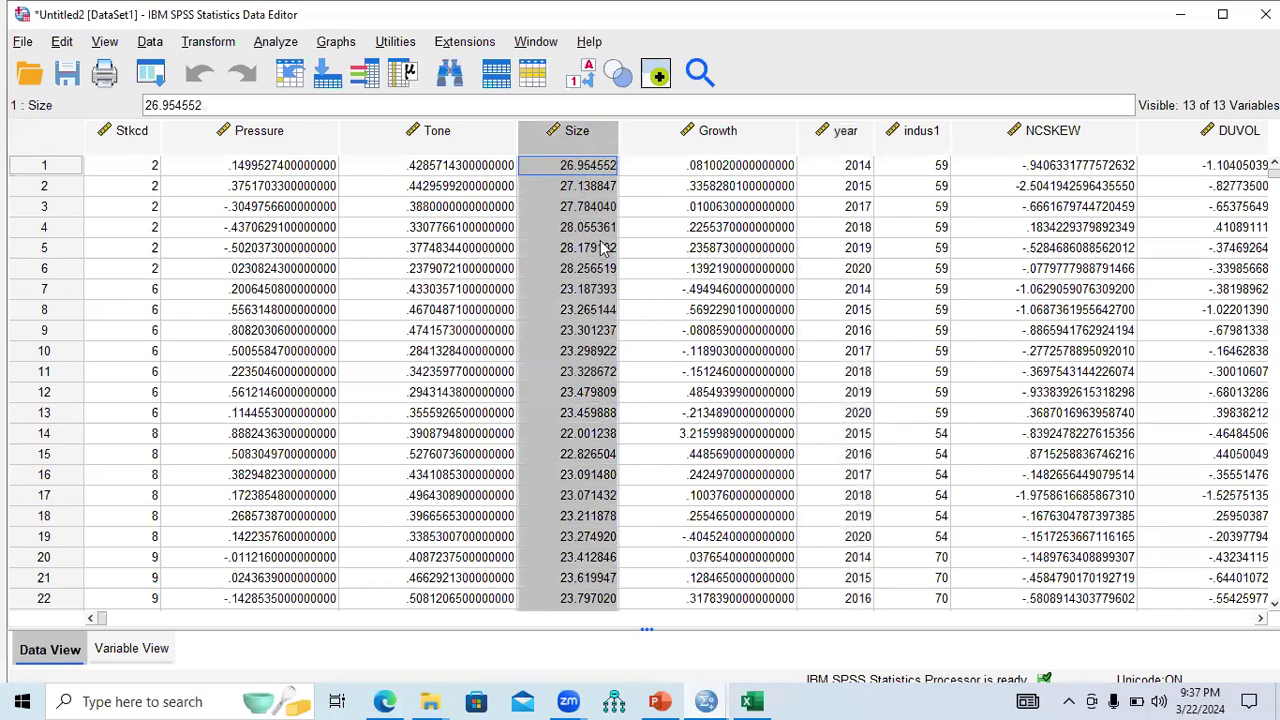
{"action": "left_click", "coordinate": [773, 137]}
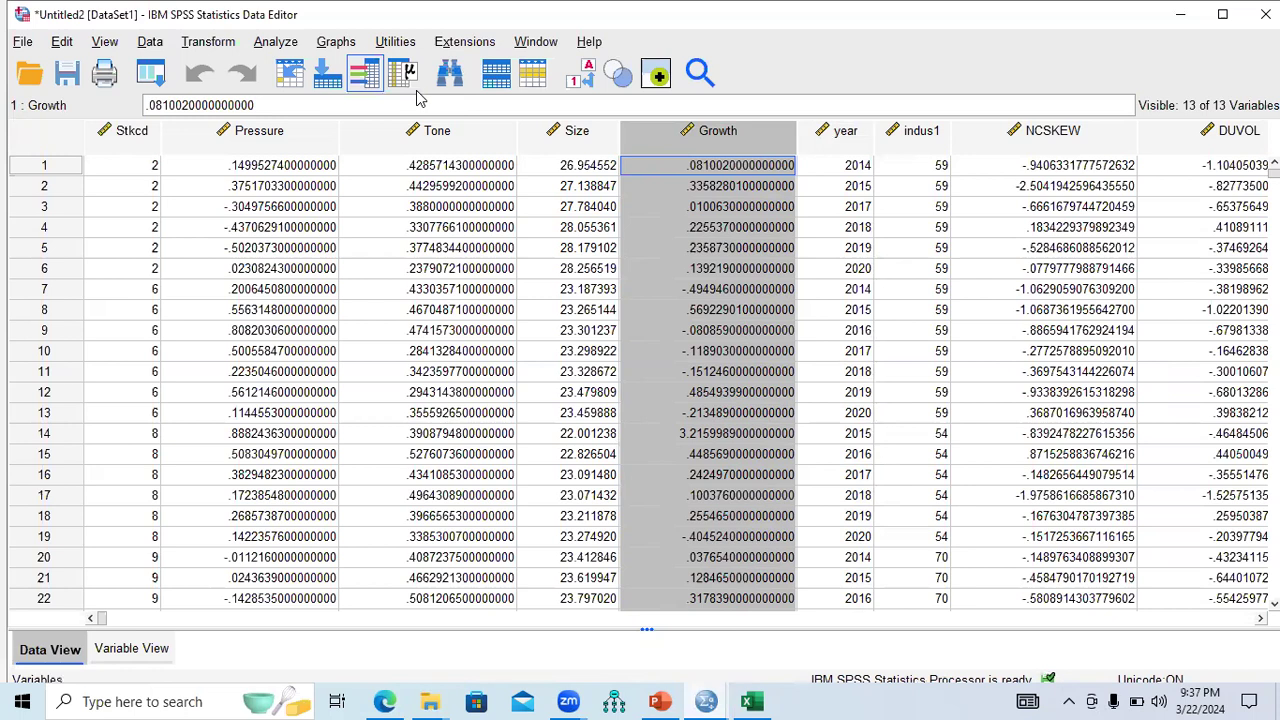
Start the Chart Builder, choose the Pie/Polar chart type and generate output from the existing EPS line preview.
{"action": "left_click", "coordinate": [336, 41]}
{"action": "left_click", "coordinate": [372, 69]}
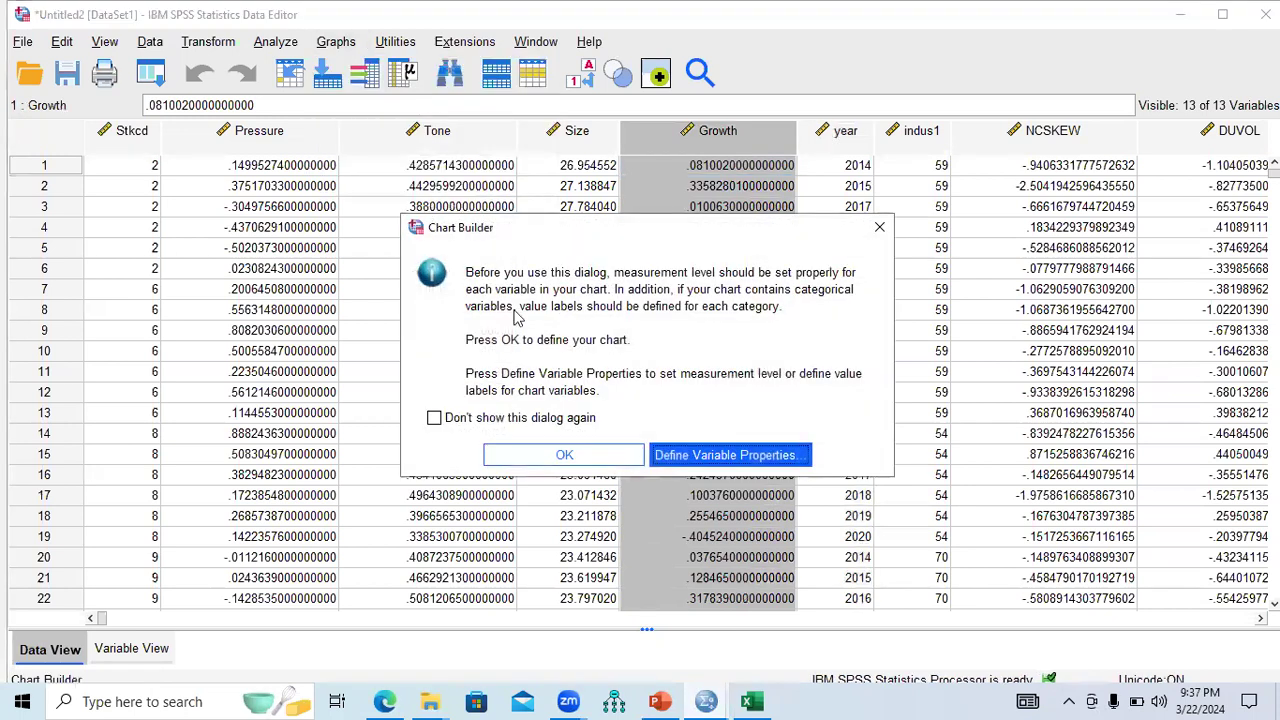
{"action": "left_click", "coordinate": [575, 453]}
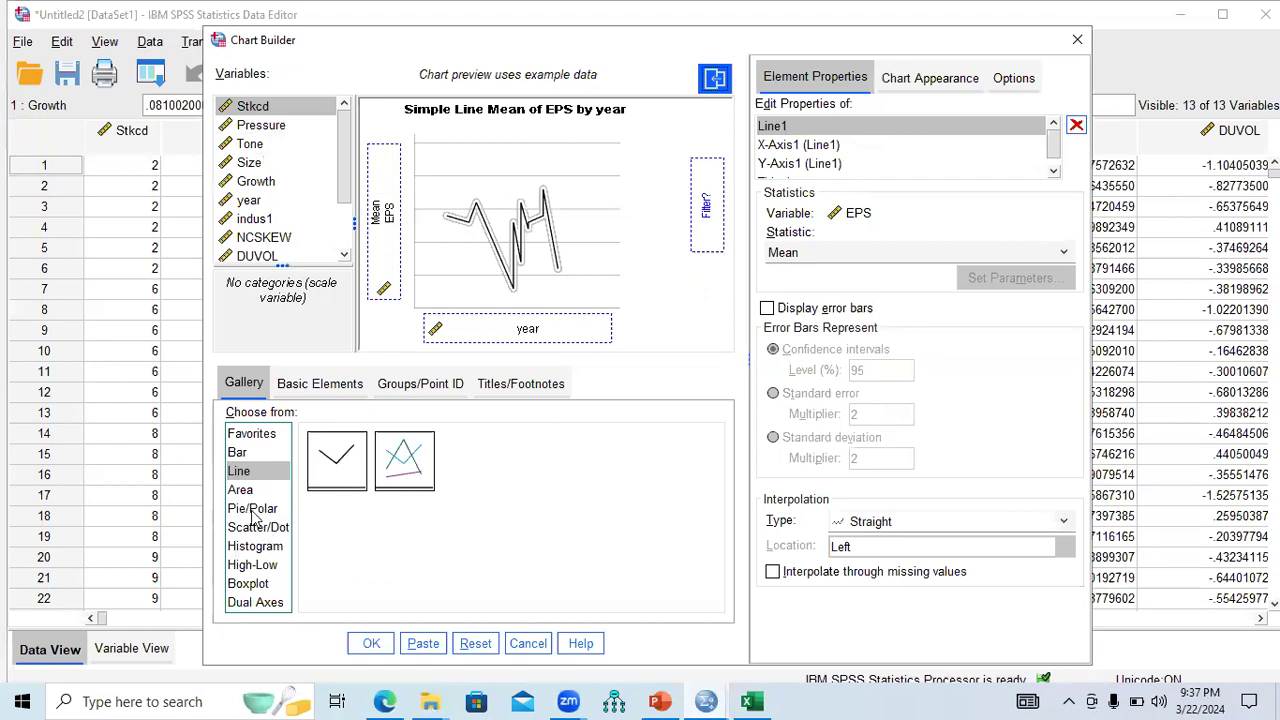
{"action": "left_click", "coordinate": [255, 510]}
{"action": "left_click", "coordinate": [371, 643]}
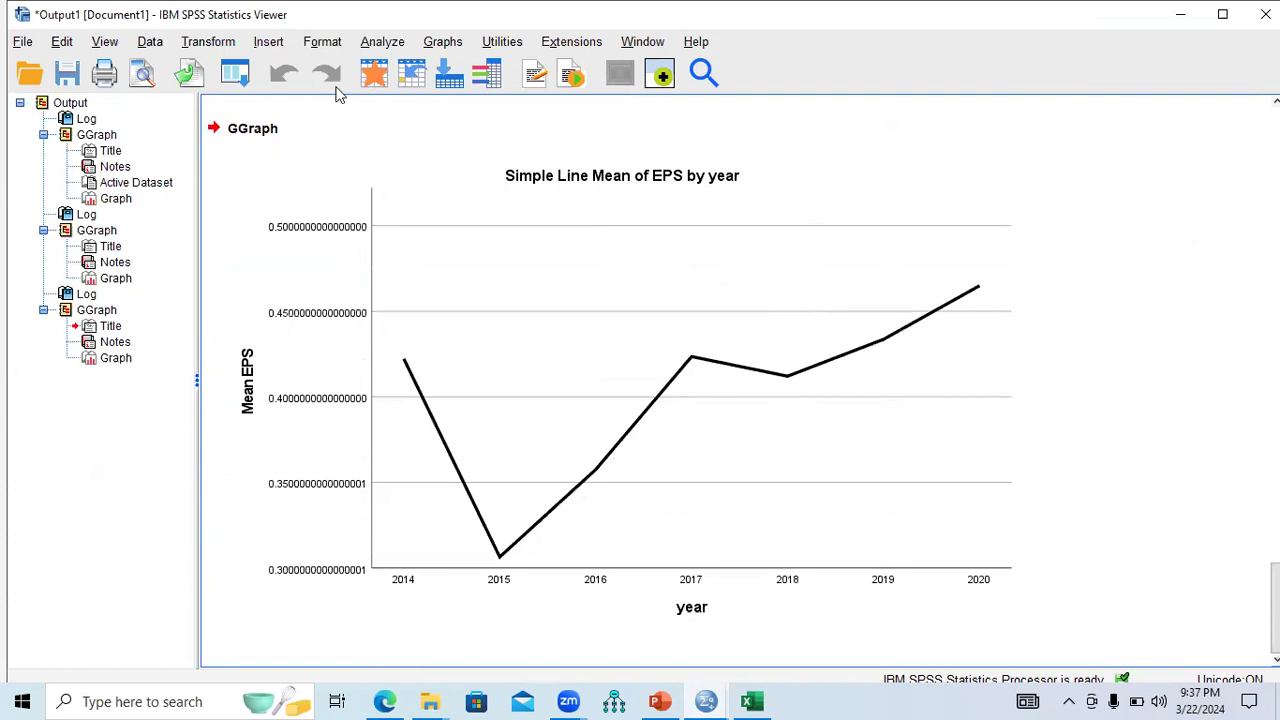
Reopen the Chart Builder, add the Pie Chart to the preview and assign Size as its angle variable.
{"action": "key", "text": "alt+a"}
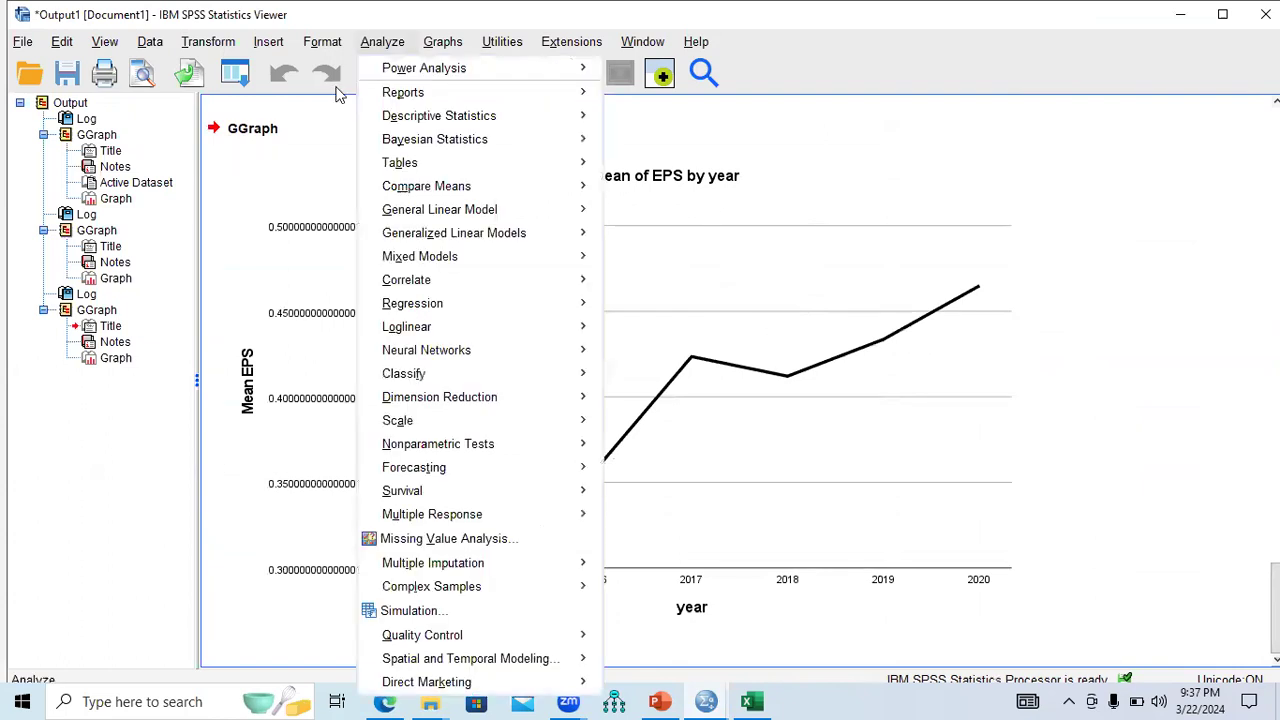
{"action": "key", "text": "Left"}
{"action": "key", "text": "Right"}
{"action": "key", "text": "Right"}
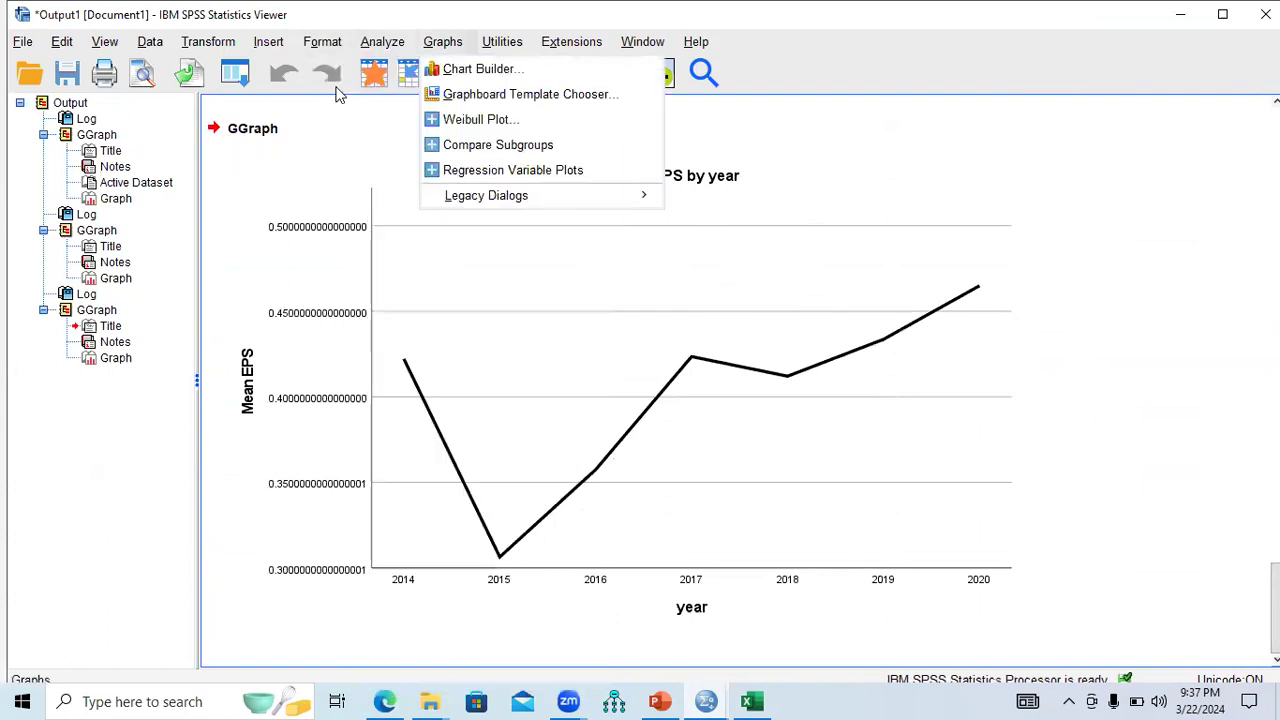
{"action": "key", "text": "Return"}
{"action": "left_click", "coordinate": [562, 455]}
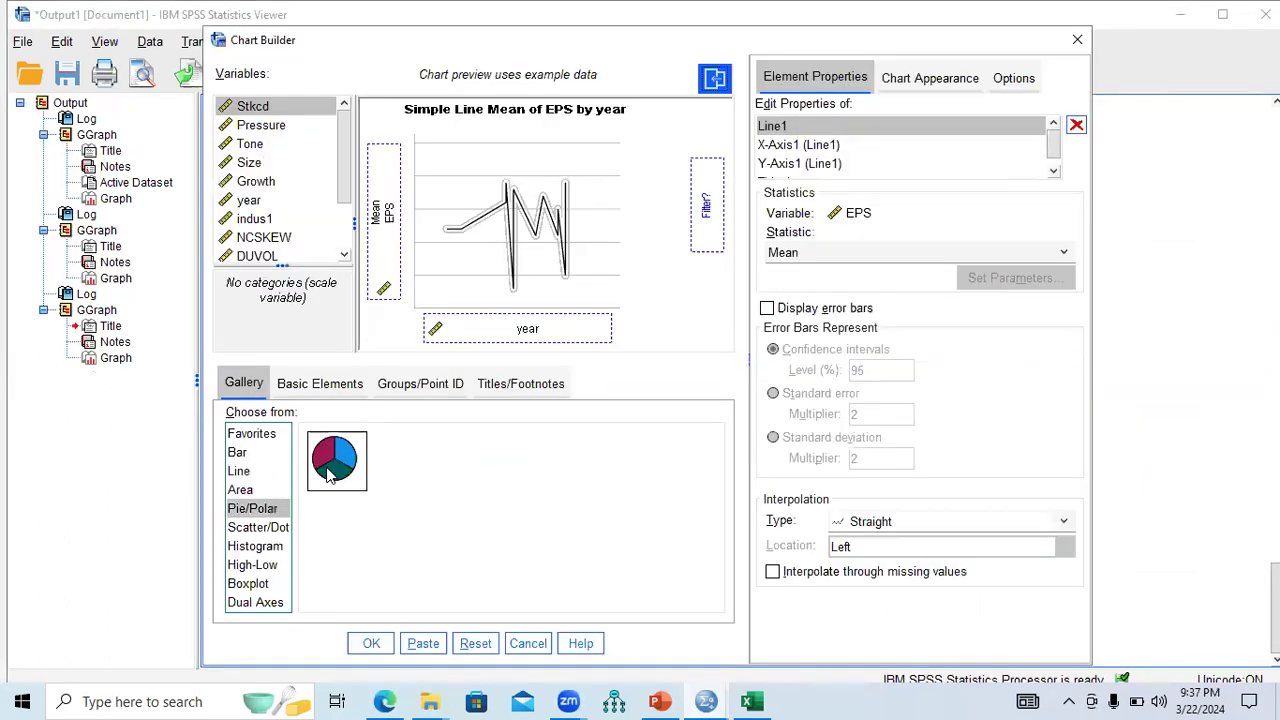
{"action": "left_click", "coordinate": [330, 475]}
{"action": "double_click", "coordinate": [331, 476]}
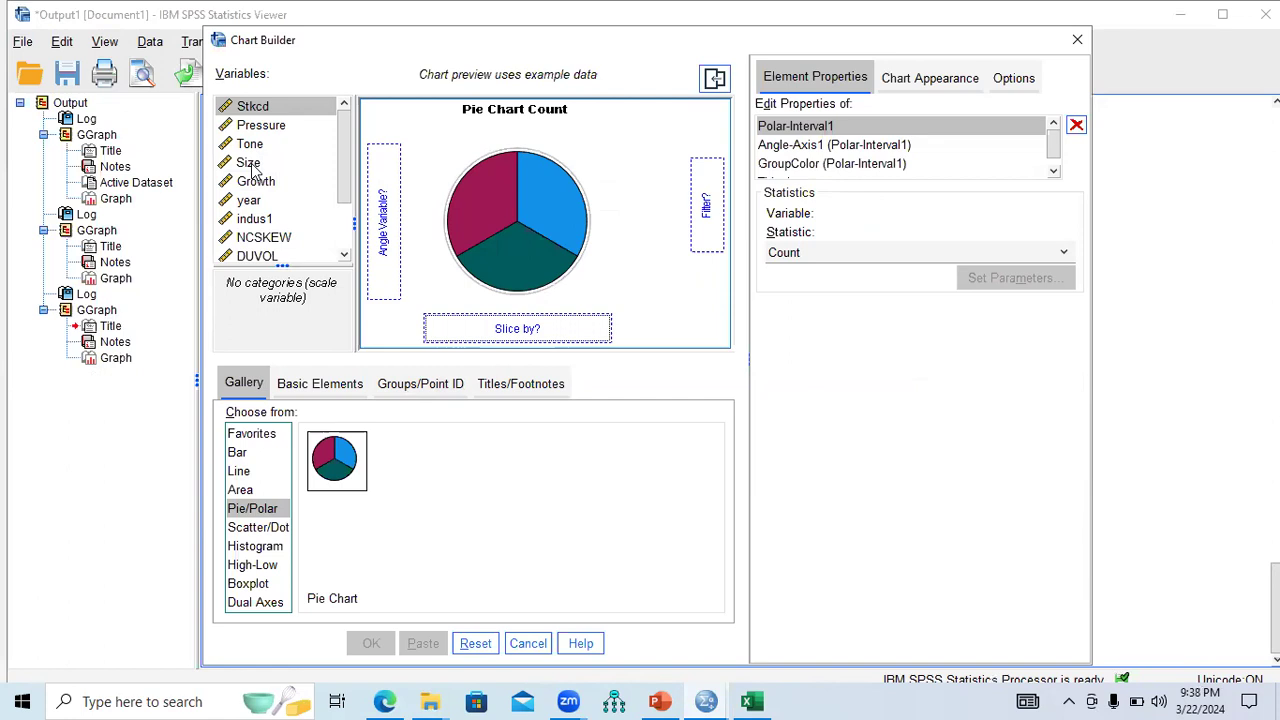
{"action": "left_click_drag", "start_coordinate": [249, 170], "coordinate": [372, 210]}
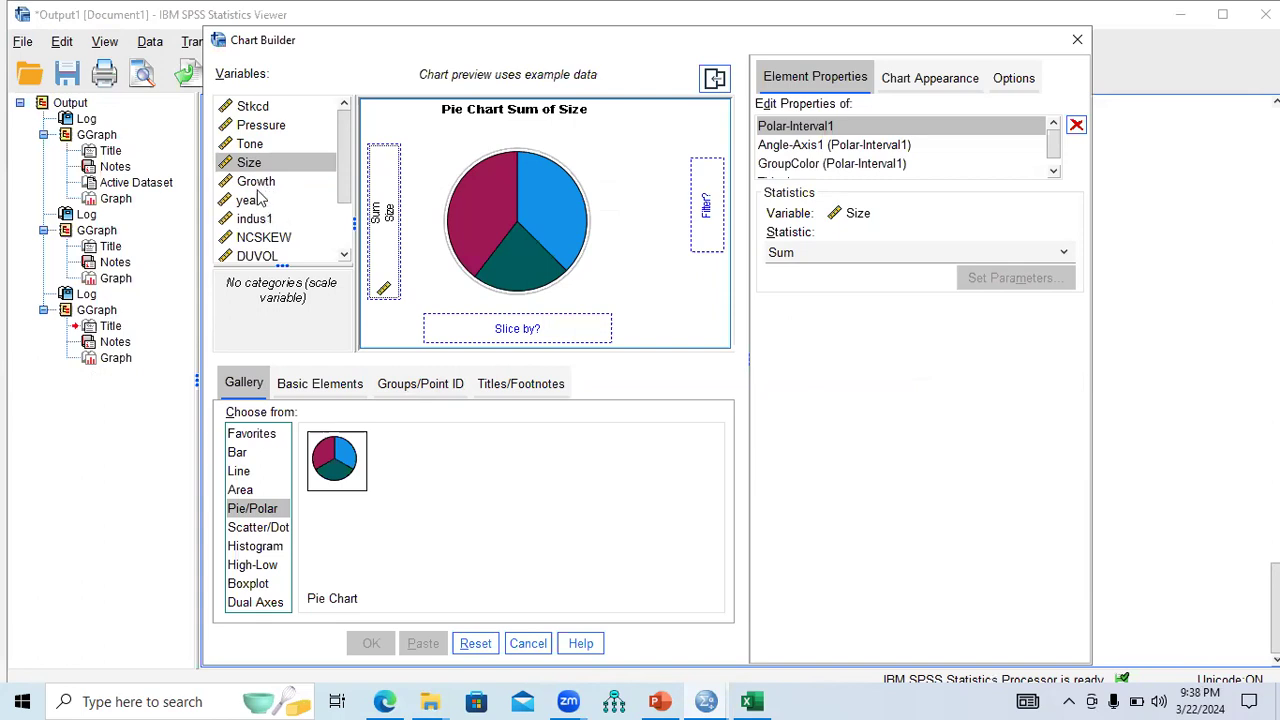
Try to assign Growth, indus1 and Institution in turn as the pie chart's Slice by variable.
{"action": "left_click_drag", "start_coordinate": [262, 188], "coordinate": [508, 326]}
{"action": "left_click_drag", "start_coordinate": [258, 190], "coordinate": [548, 342]}
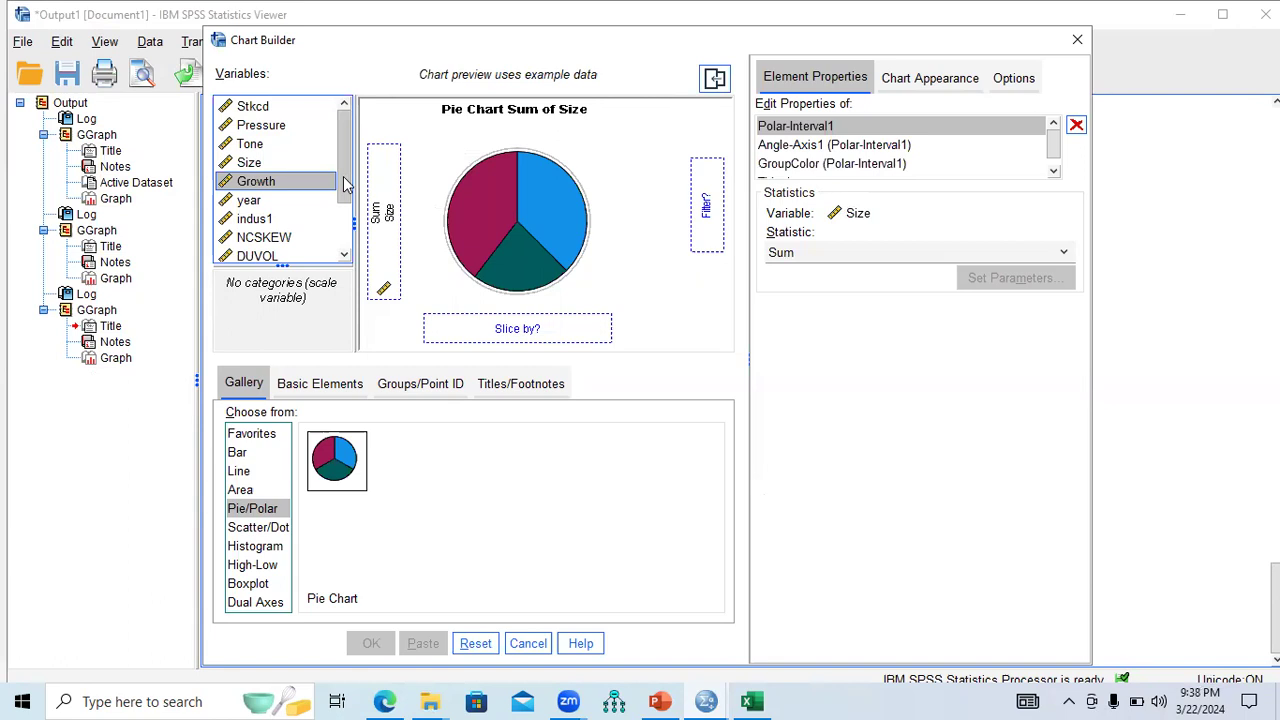
{"action": "scroll", "coordinate": [343, 183], "scroll_direction": "down", "scroll_amount": 1}
{"action": "left_click_drag", "start_coordinate": [262, 206], "coordinate": [494, 330]}
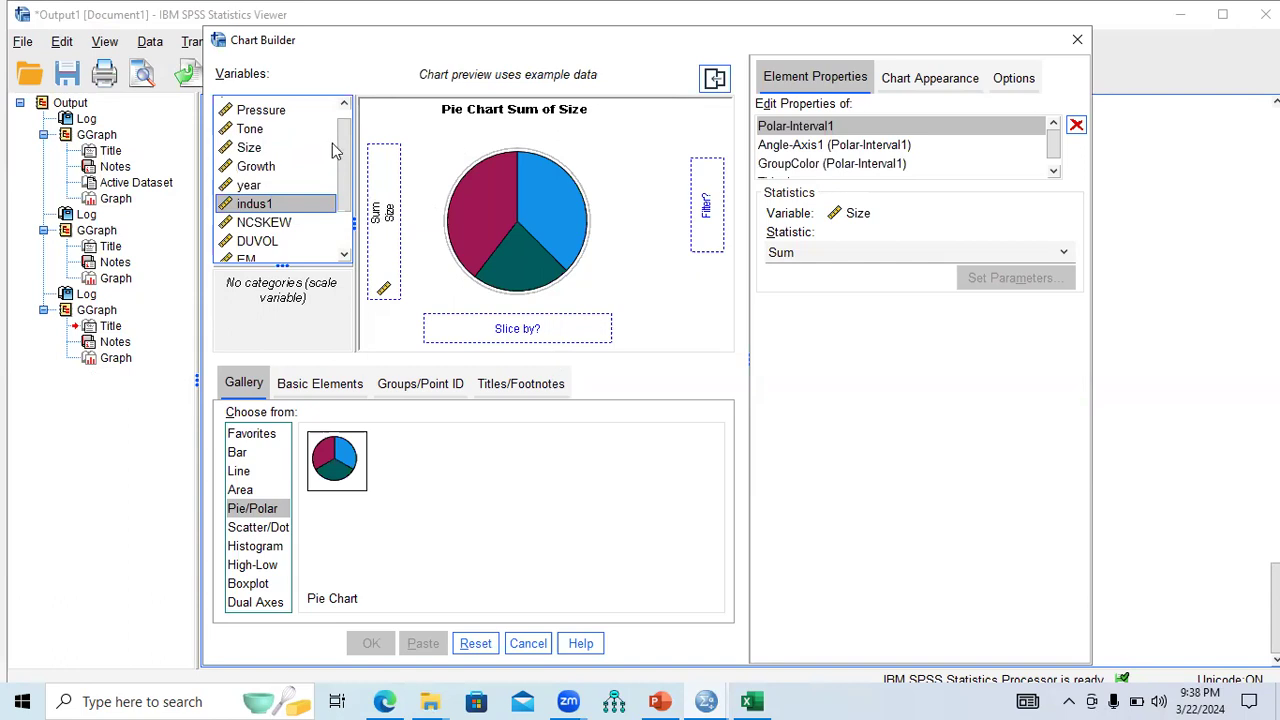
{"action": "scroll", "coordinate": [343, 160], "scroll_direction": "down", "scroll_amount": 3}
{"action": "left_click_drag", "start_coordinate": [263, 233], "coordinate": [490, 330]}
Check the categories of Shareholding, assign it as the Slice by variable and generate the pie chart.
{"action": "left_click", "coordinate": [285, 253]}
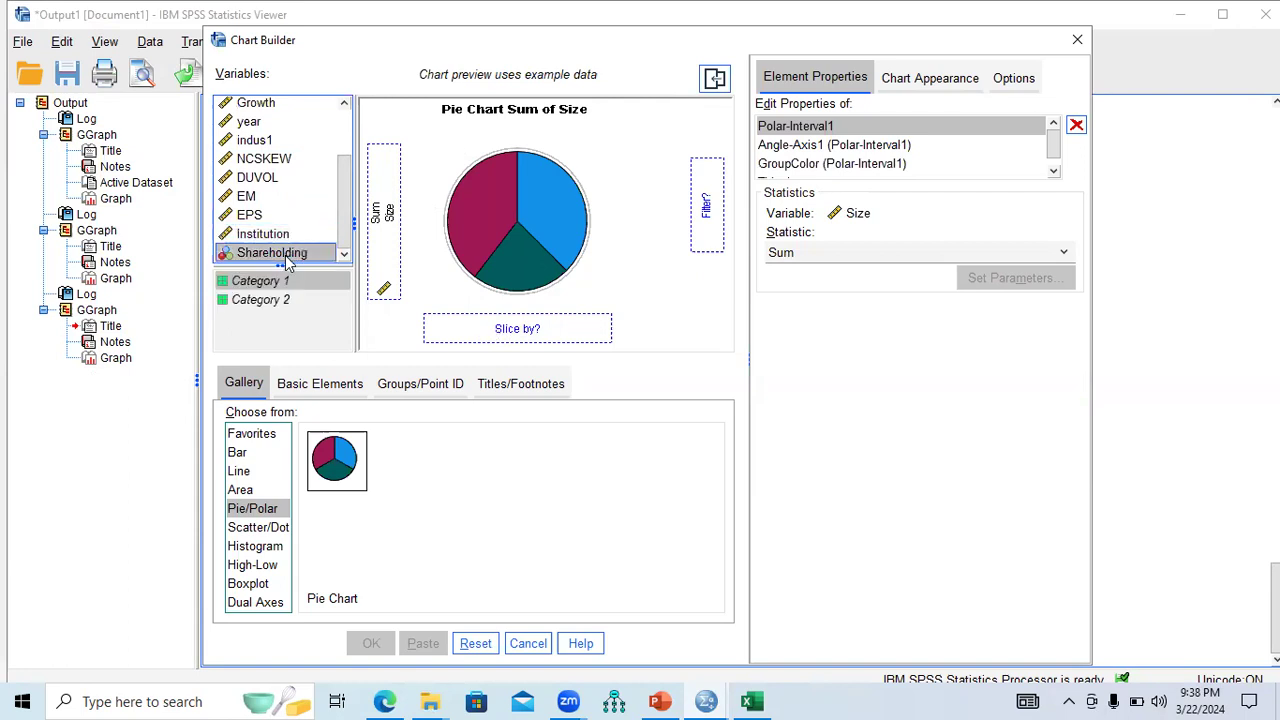
{"action": "left_click", "coordinate": [262, 300]}
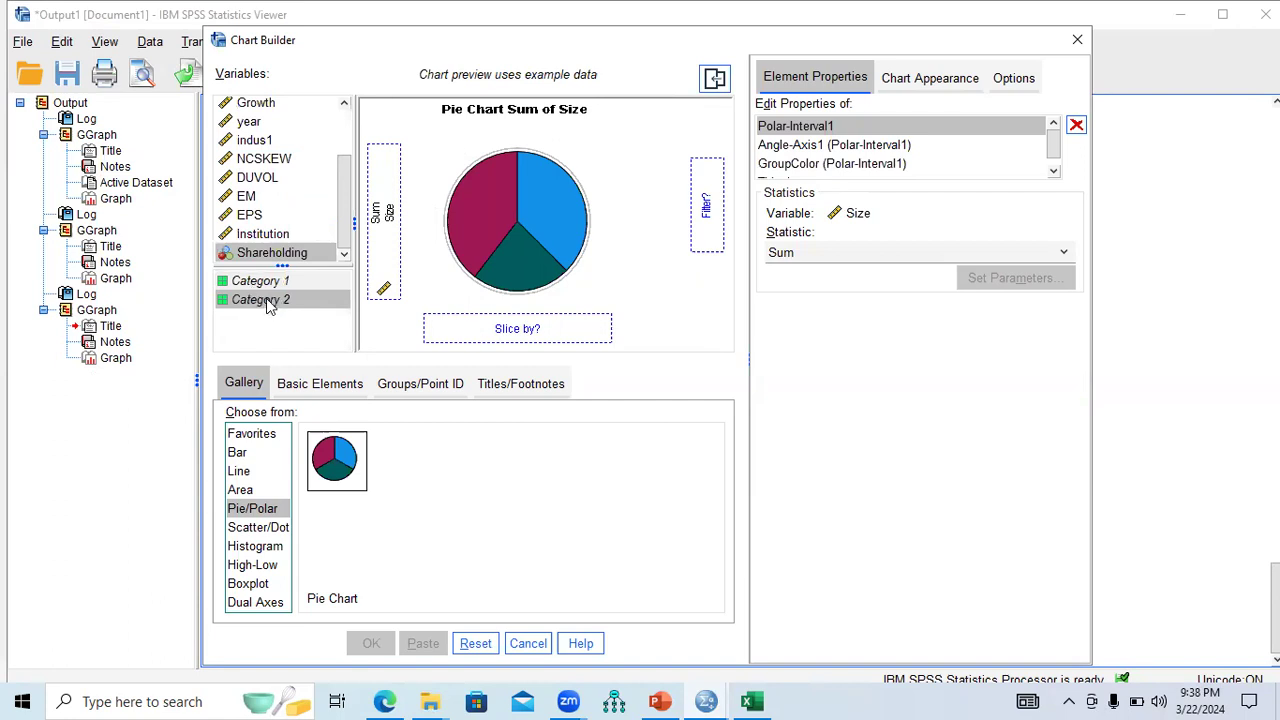
{"action": "left_click_drag", "start_coordinate": [280, 258], "coordinate": [522, 335]}
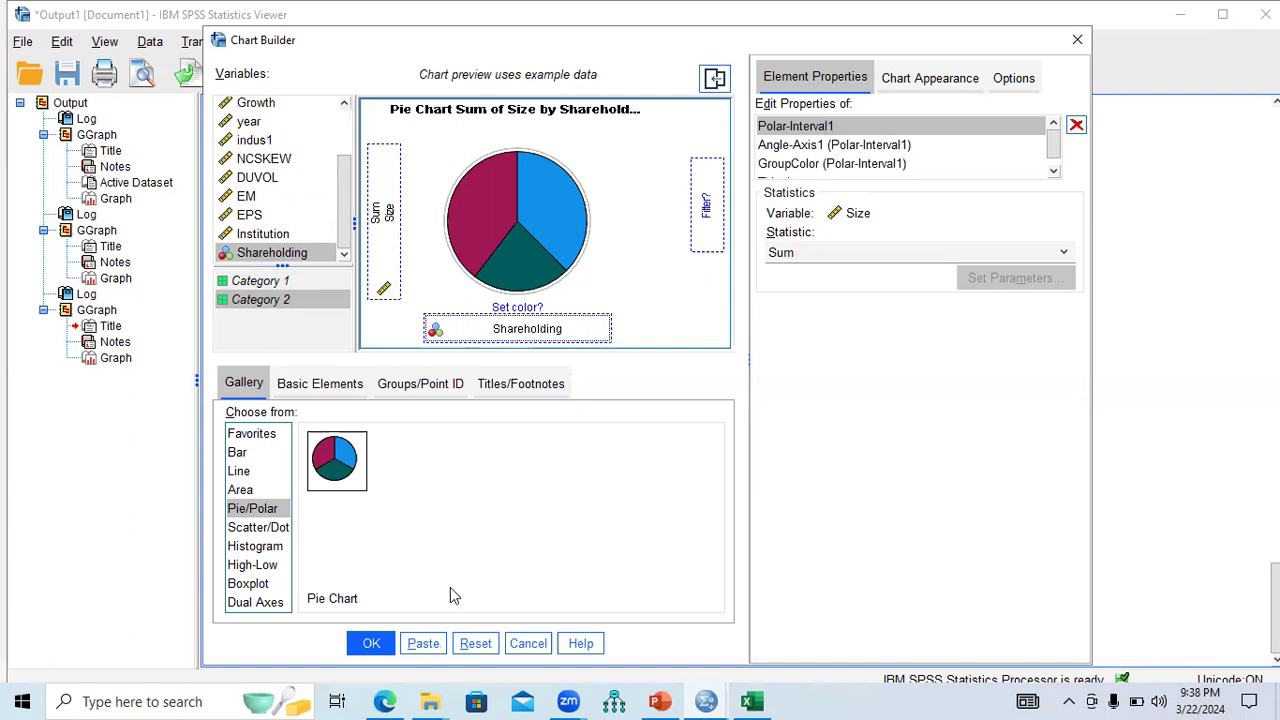
{"action": "left_click", "coordinate": [362, 645]}
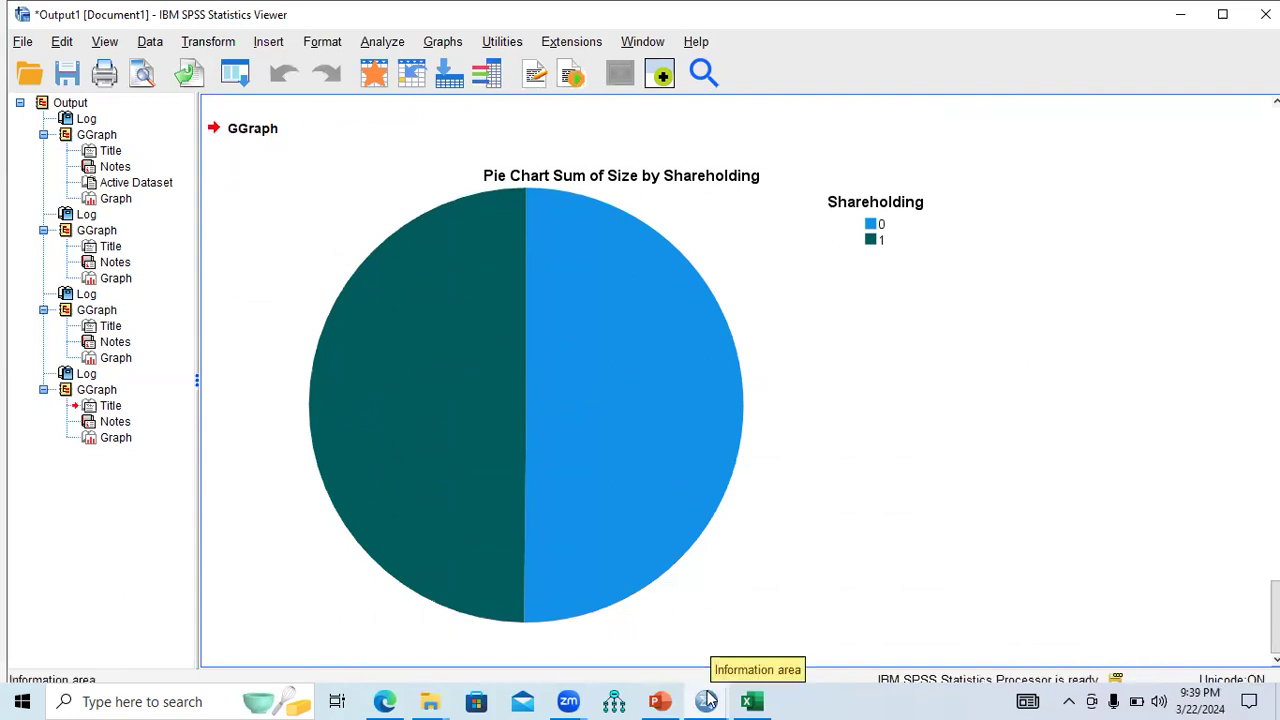
Open Practice Dataset.sav from the 2nd Example for Data Entry & Demonstration folder of Day 7 and view its variable definitions.
{"action": "mouse_move", "coordinate": [706, 700]}
{"action": "left_click", "coordinate": [789, 638]}
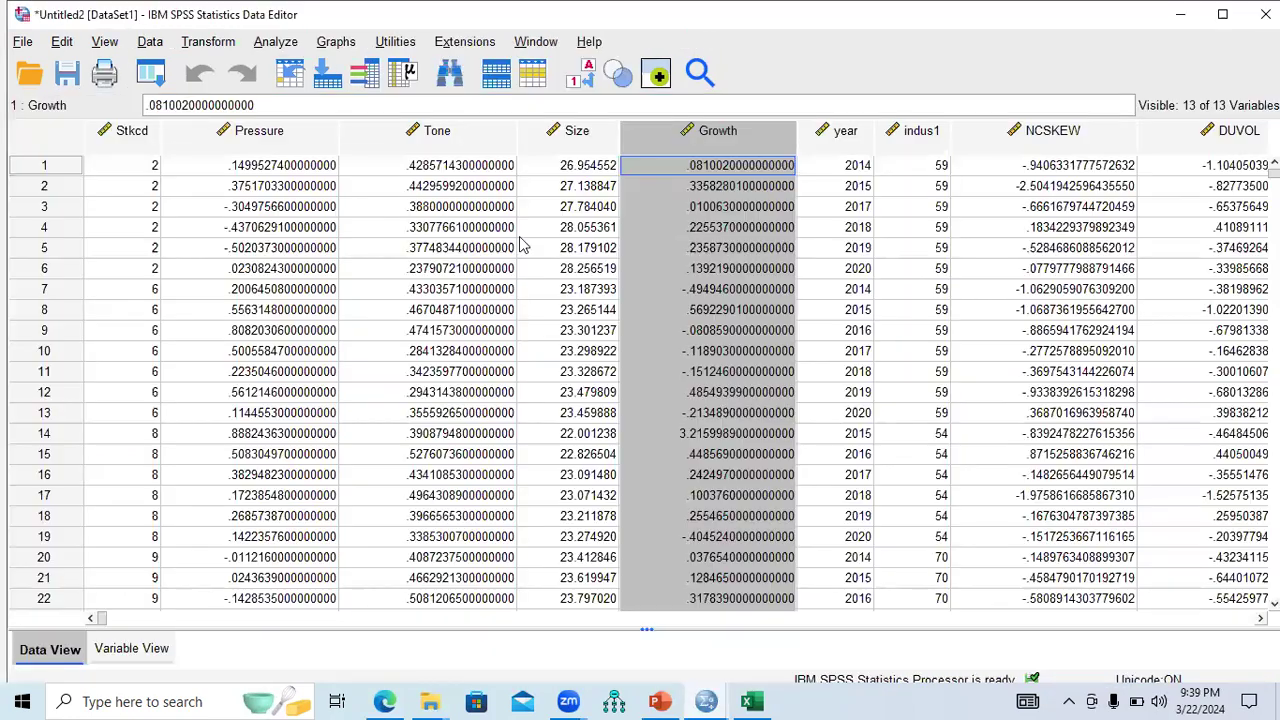
{"action": "left_click", "coordinate": [22, 42]}
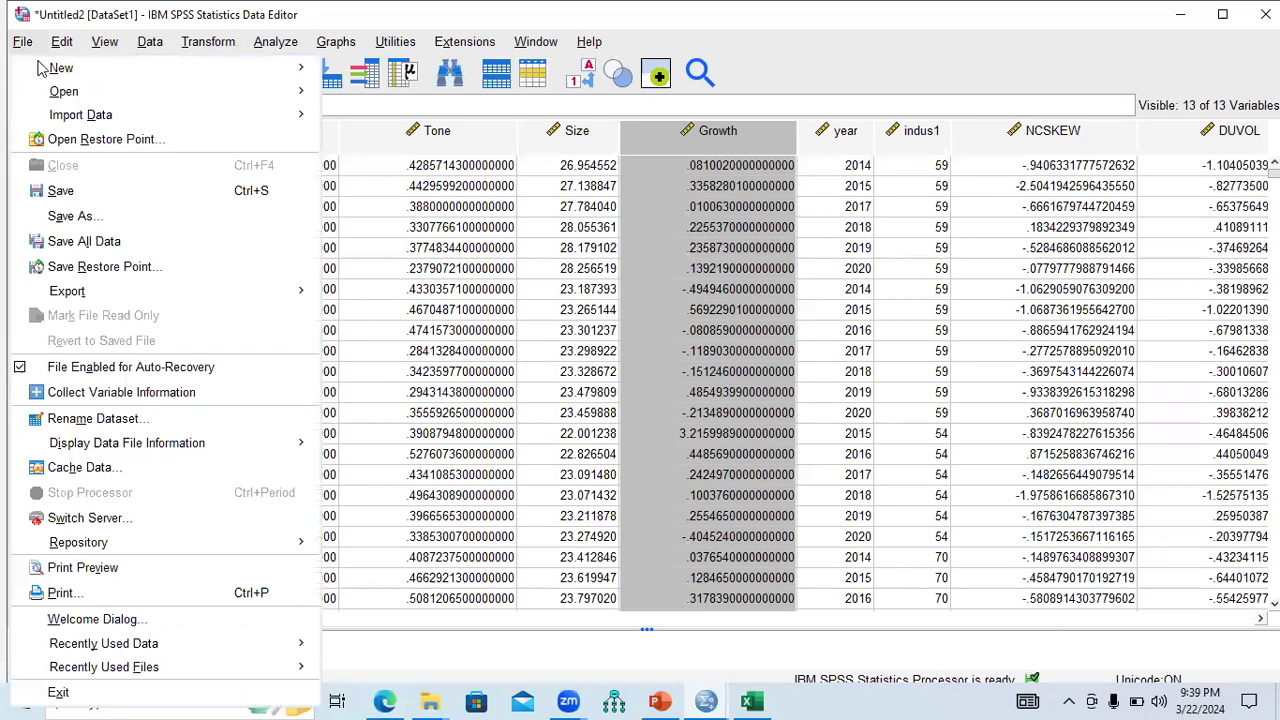
{"action": "mouse_move", "coordinate": [92, 95]}
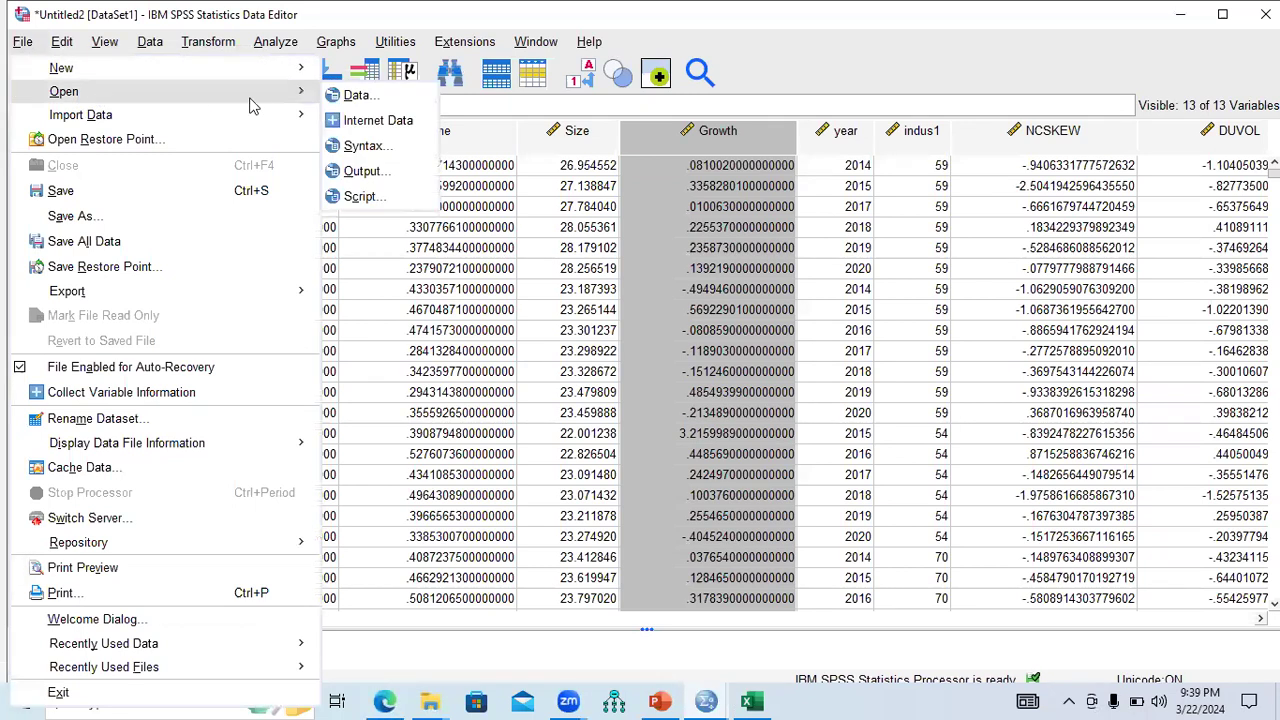
{"action": "left_click", "coordinate": [373, 100]}
{"action": "left_click", "coordinate": [645, 198]}
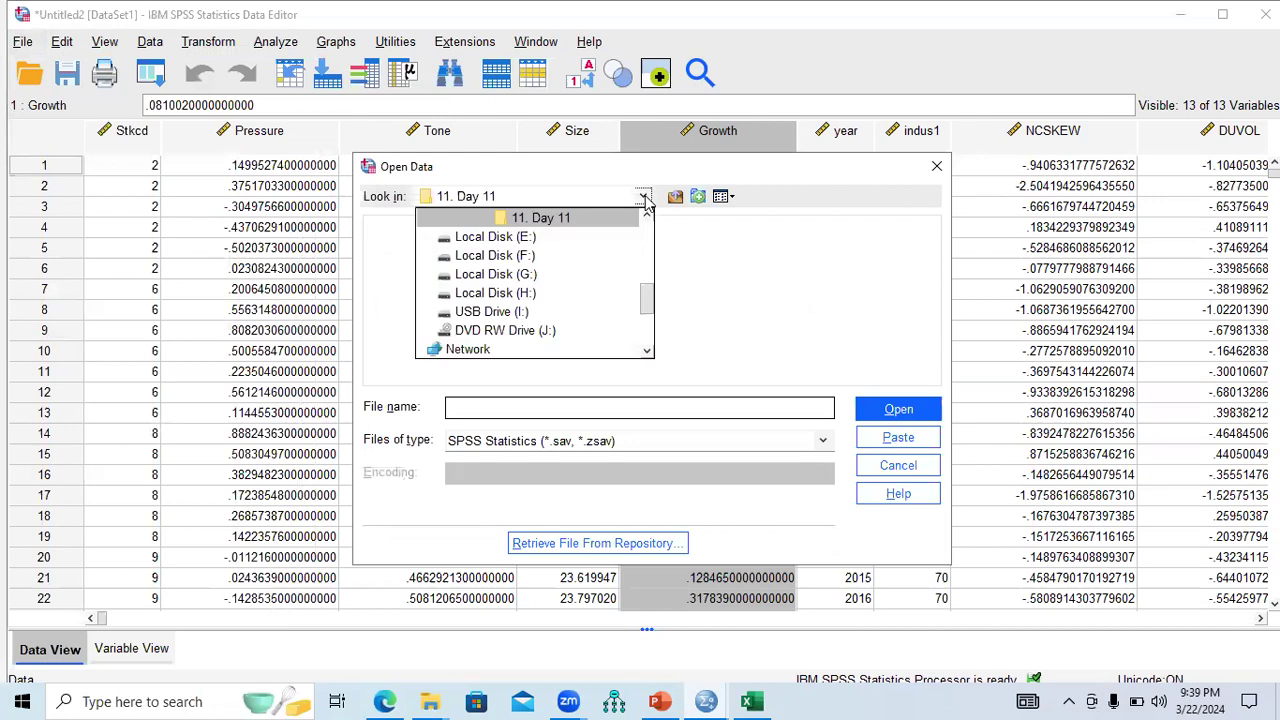
{"action": "left_click", "coordinate": [675, 197]}
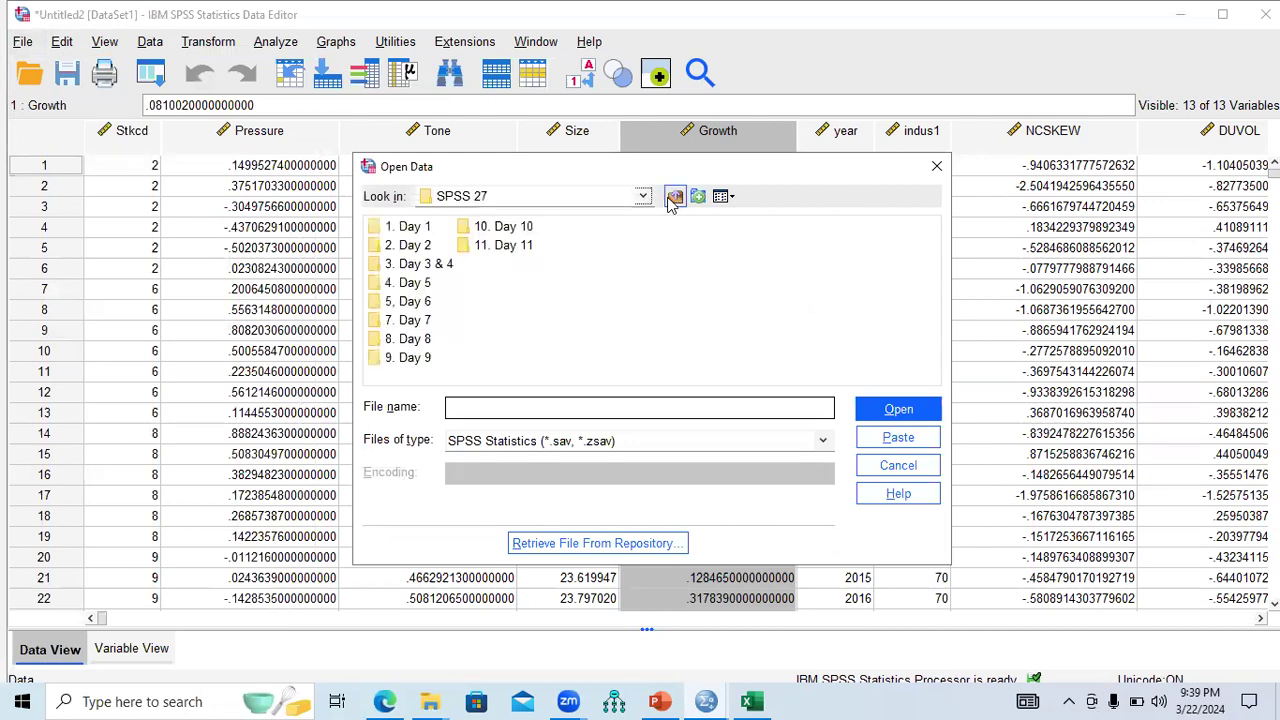
{"action": "double_click", "coordinate": [412, 322]}
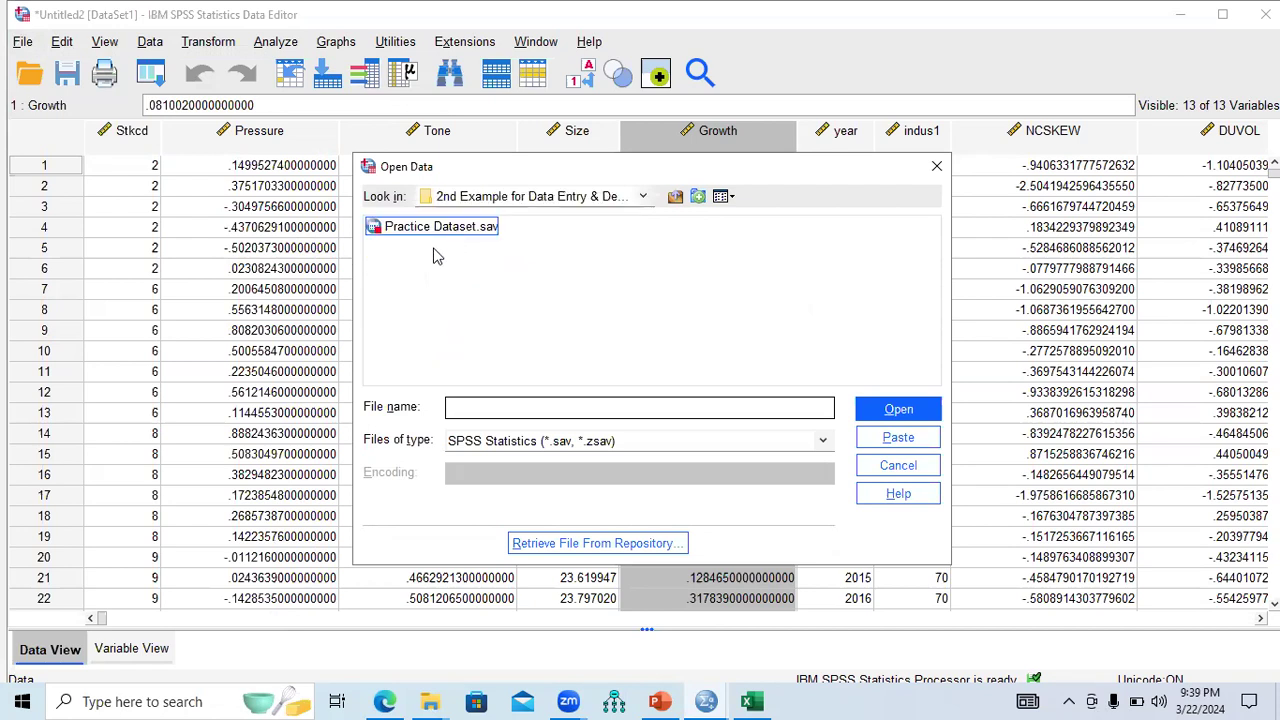
{"action": "double_click", "coordinate": [440, 228]}
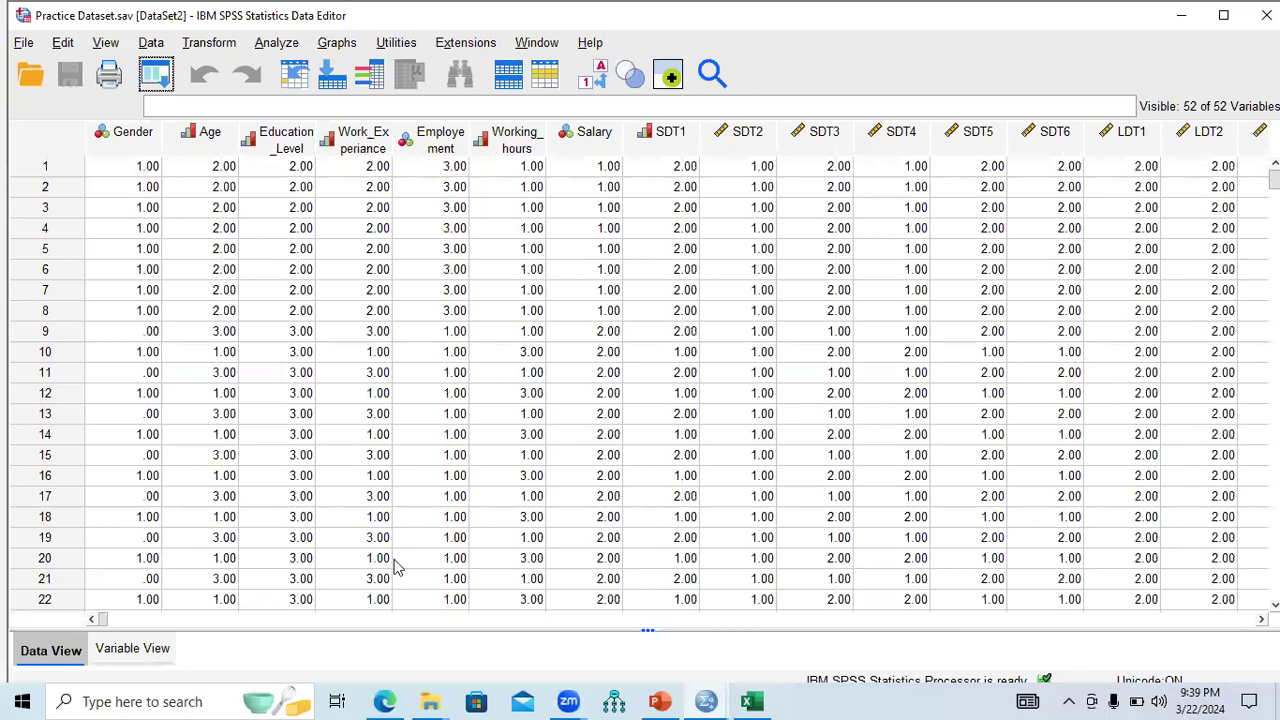
{"action": "left_click", "coordinate": [132, 650]}
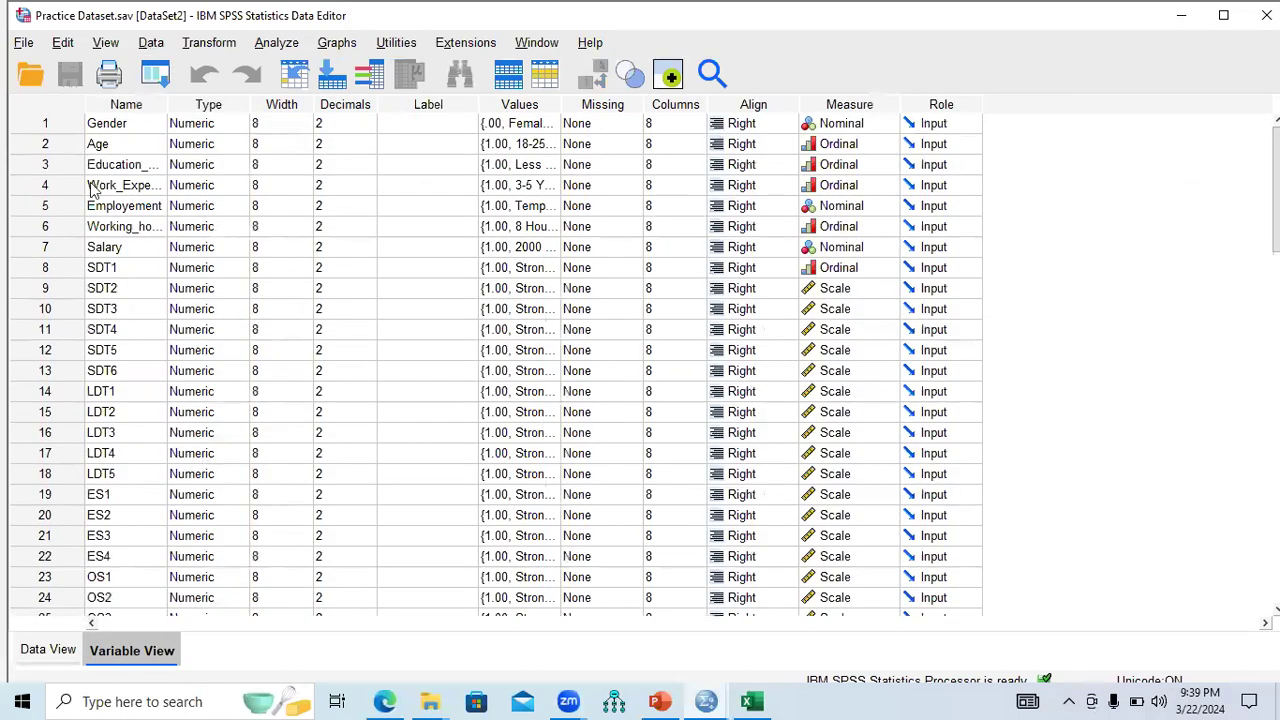
{"action": "left_click", "coordinate": [58, 123]}
{"action": "left_click", "coordinate": [56, 144]}
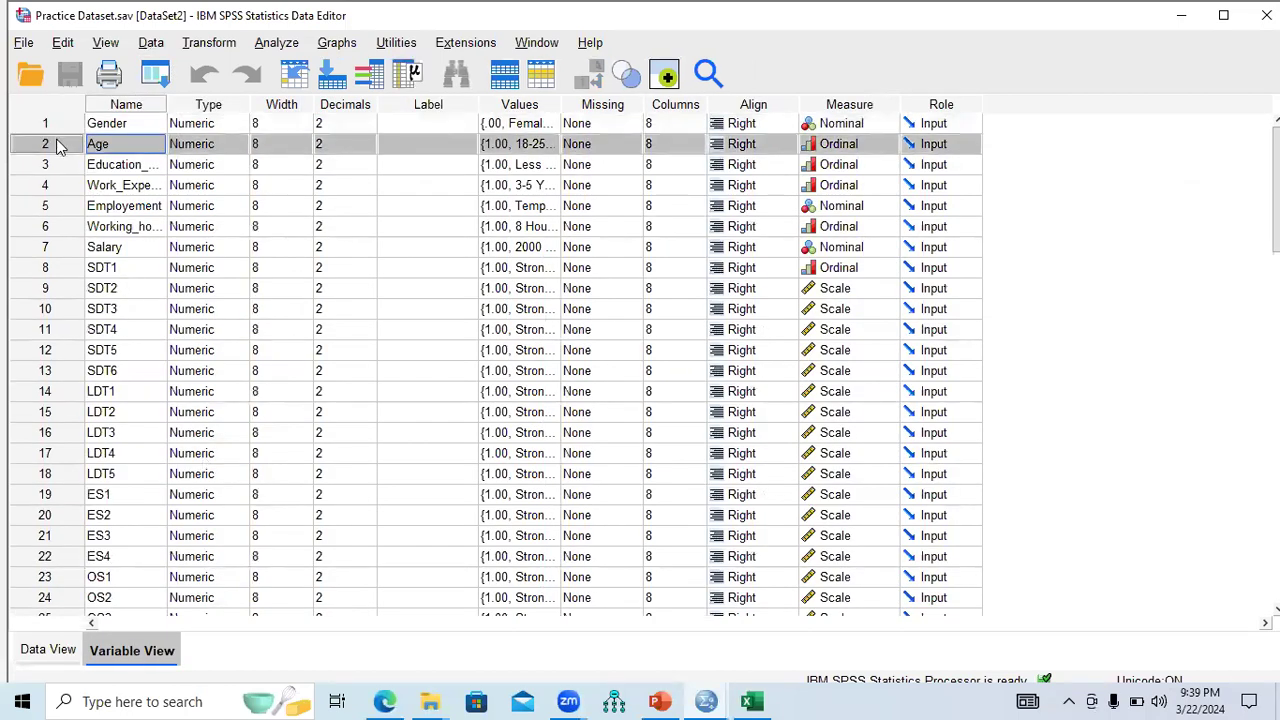
{"action": "left_click", "coordinate": [58, 166]}
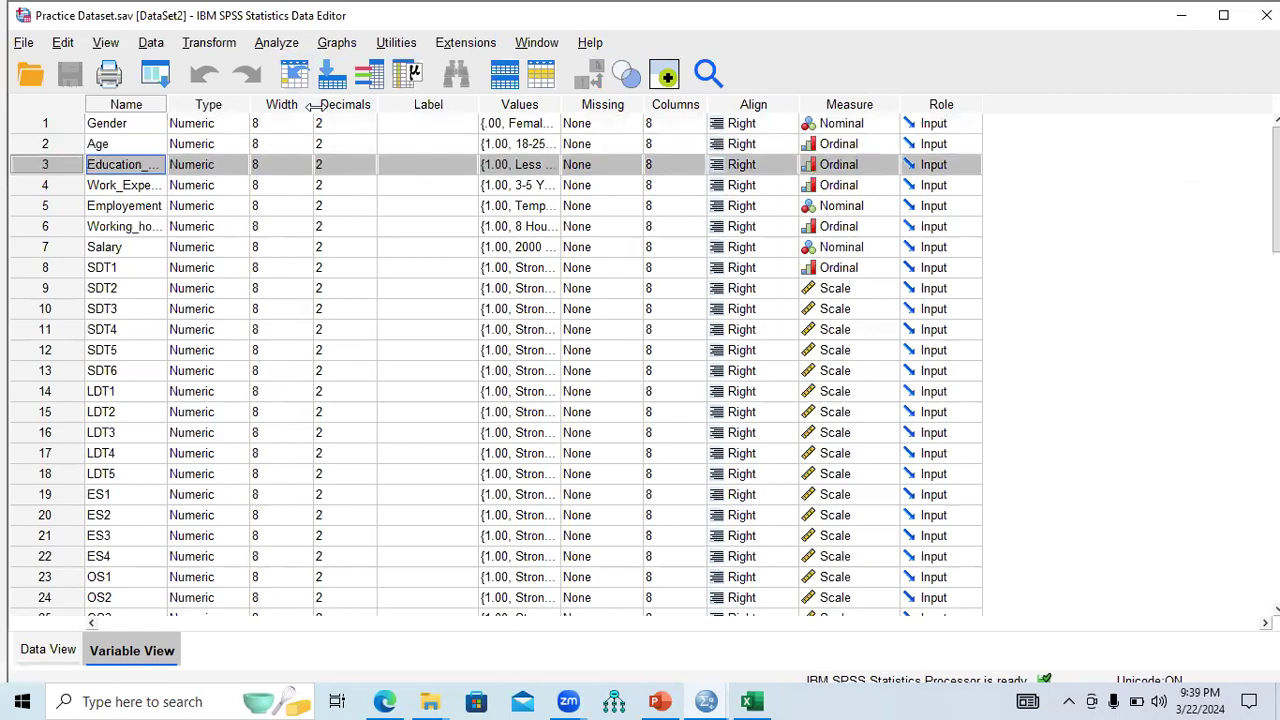
Start the Chart Builder for the practice dataset and add a Pie Chart to the preview.
{"action": "left_click", "coordinate": [337, 42]}
{"action": "left_click", "coordinate": [370, 66]}
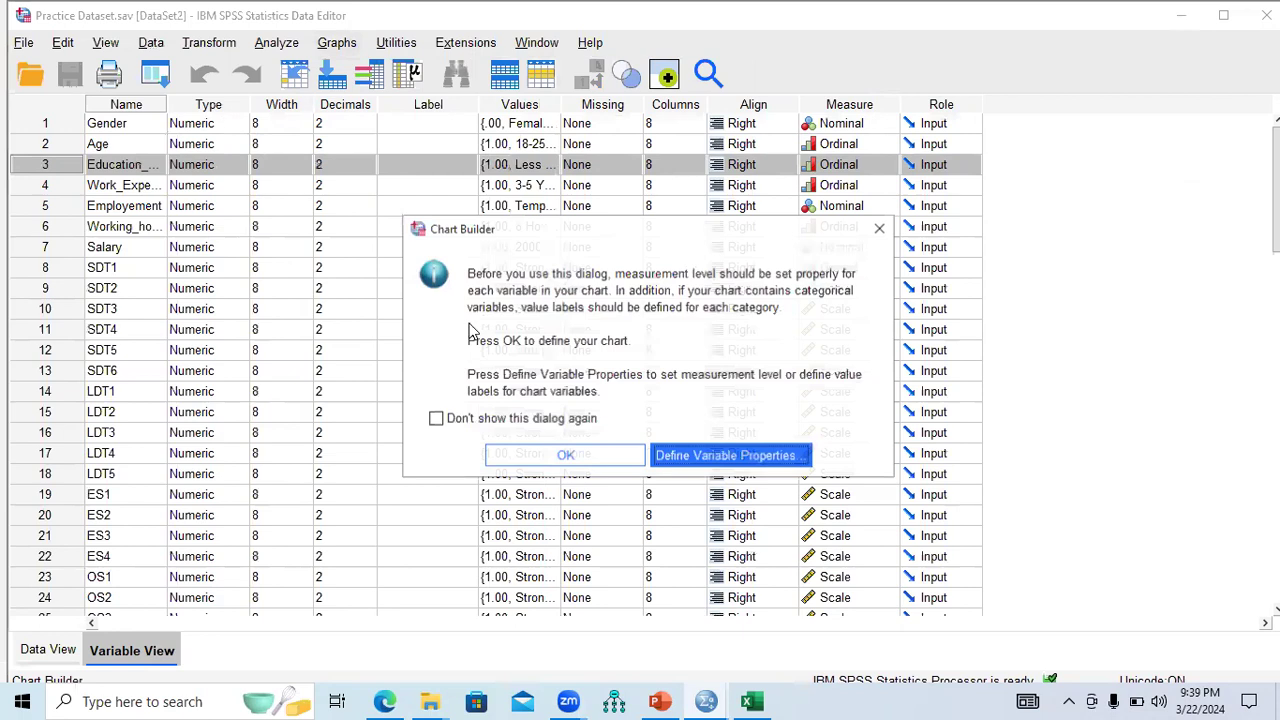
{"action": "left_click", "coordinate": [553, 455]}
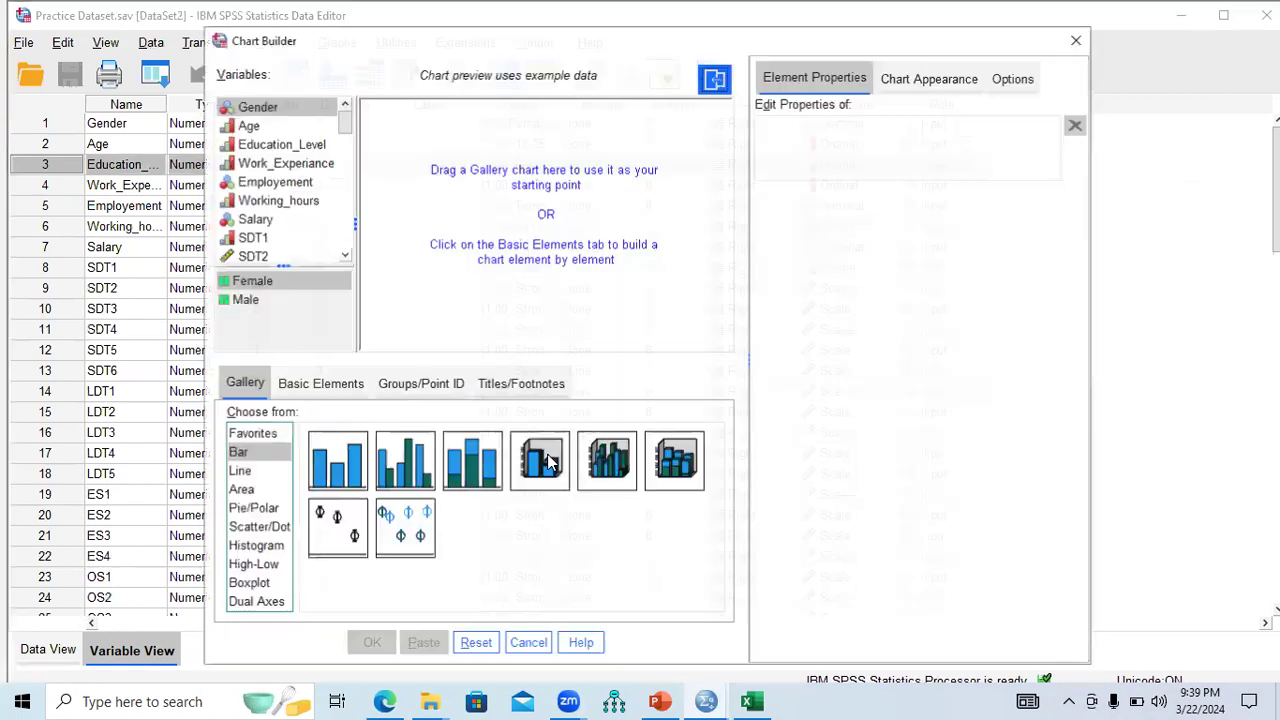
{"action": "left_click", "coordinate": [255, 509]}
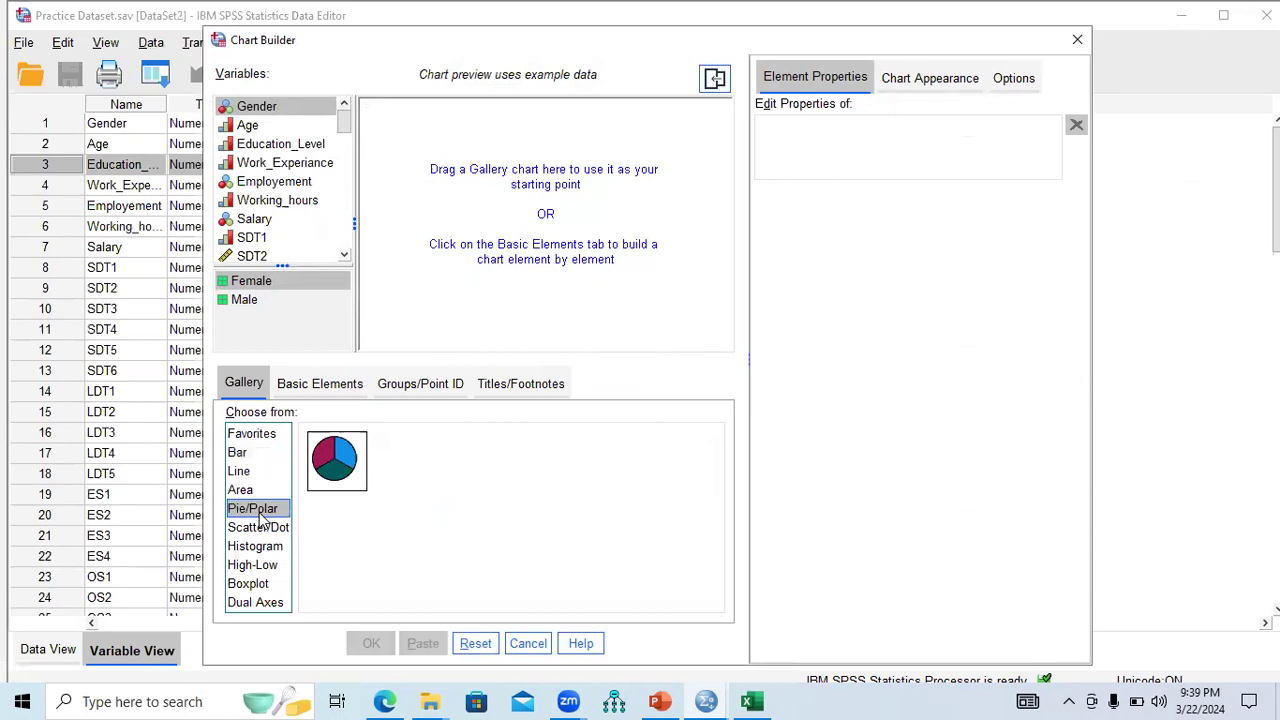
{"action": "double_click", "coordinate": [340, 461]}
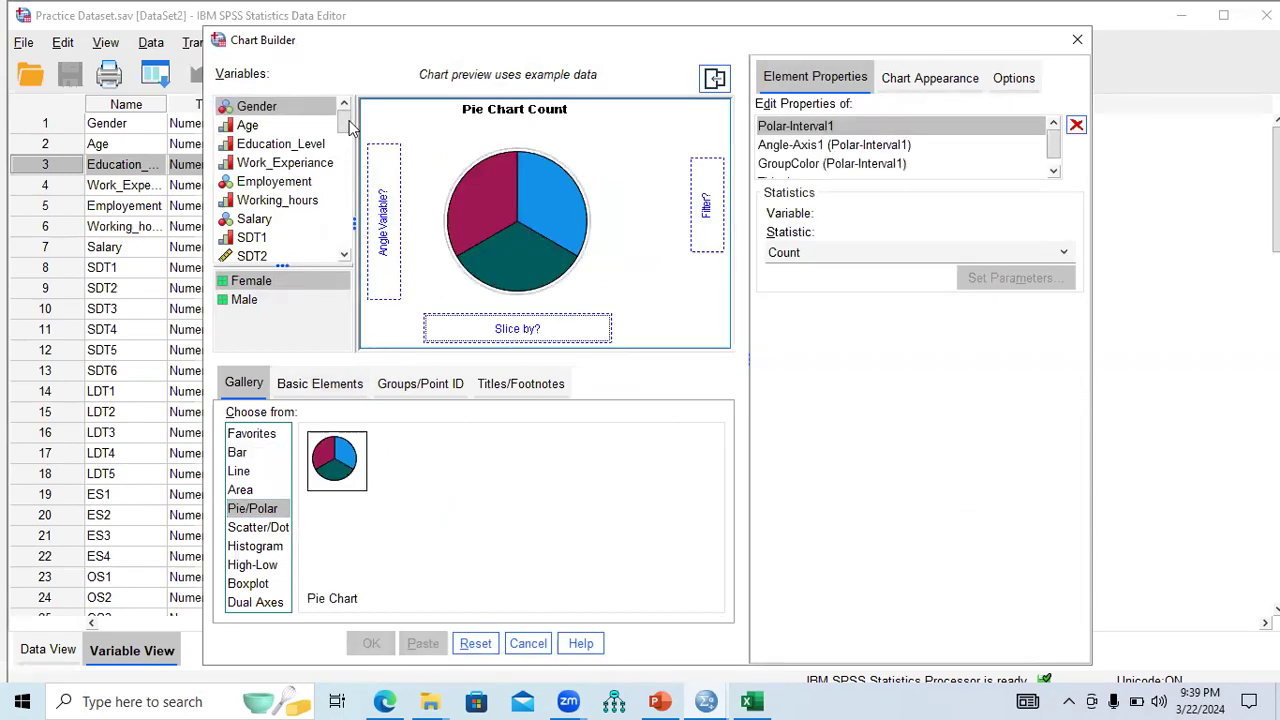
Try to assign Gender and Age in turn as the pie chart's angle variable.
{"action": "left_click_drag", "start_coordinate": [287, 105], "coordinate": [380, 190]}
{"action": "left_click_drag", "start_coordinate": [274, 106], "coordinate": [386, 232]}
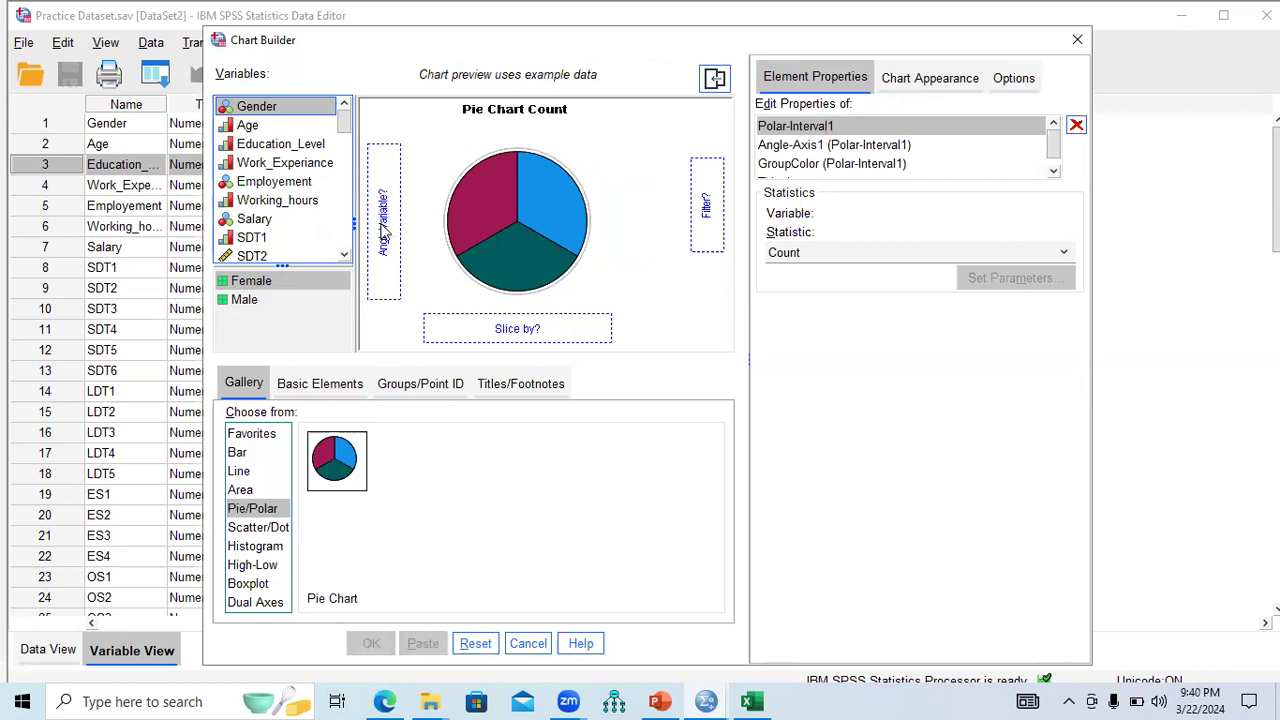
{"action": "left_click", "coordinate": [250, 125]}
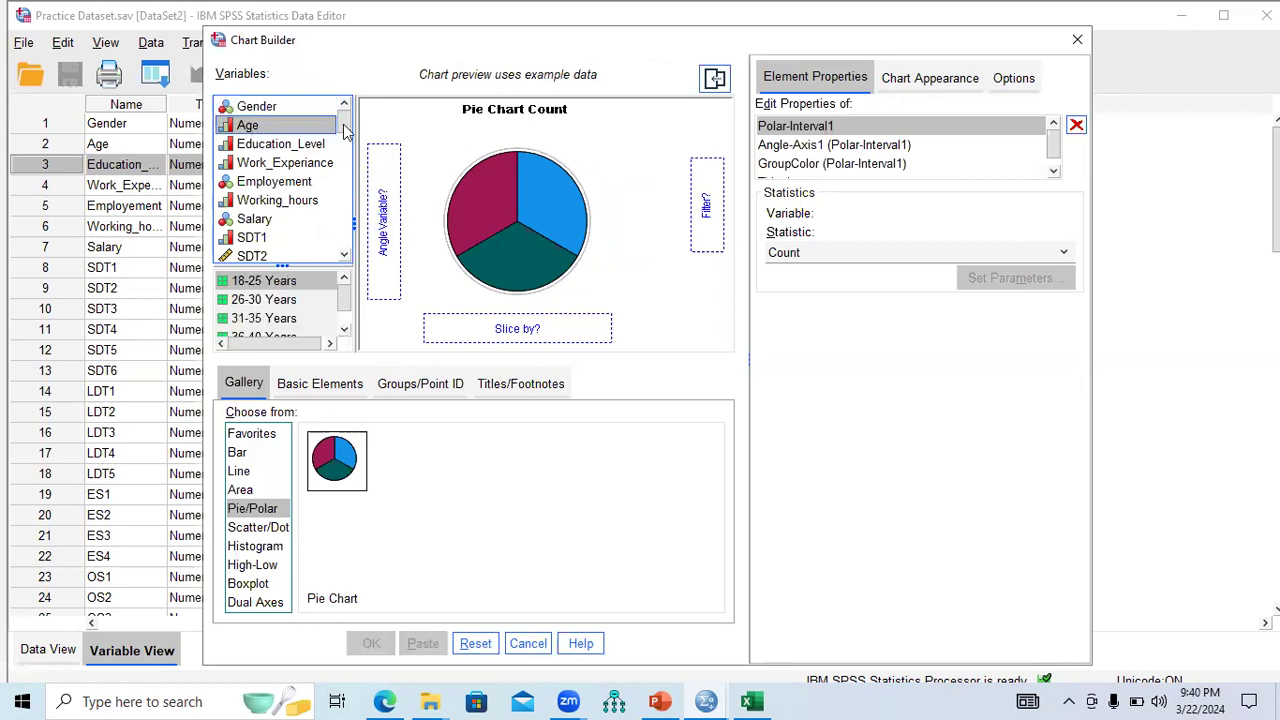
{"action": "left_click_drag", "start_coordinate": [250, 128], "coordinate": [383, 238]}
Assign Age as the pie chart's Slice by variable and generate the chart.
{"action": "left_click_drag", "start_coordinate": [285, 128], "coordinate": [495, 332]}
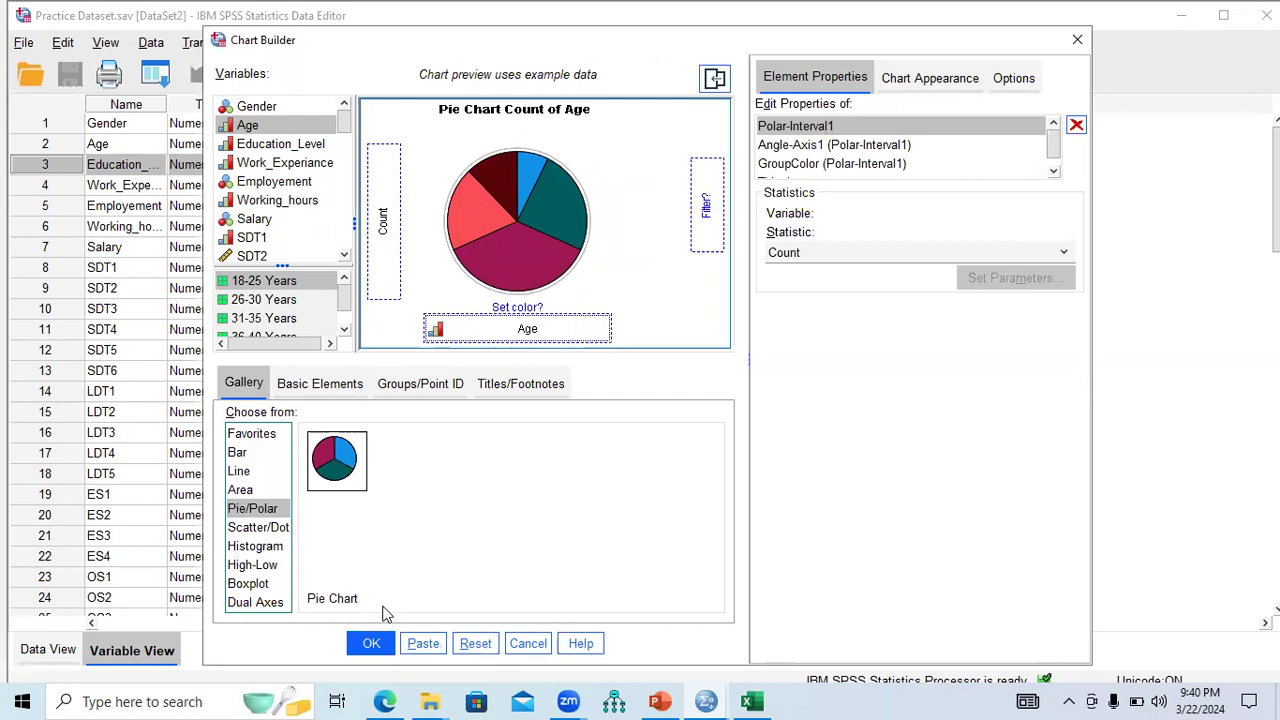
{"action": "left_click", "coordinate": [371, 643]}
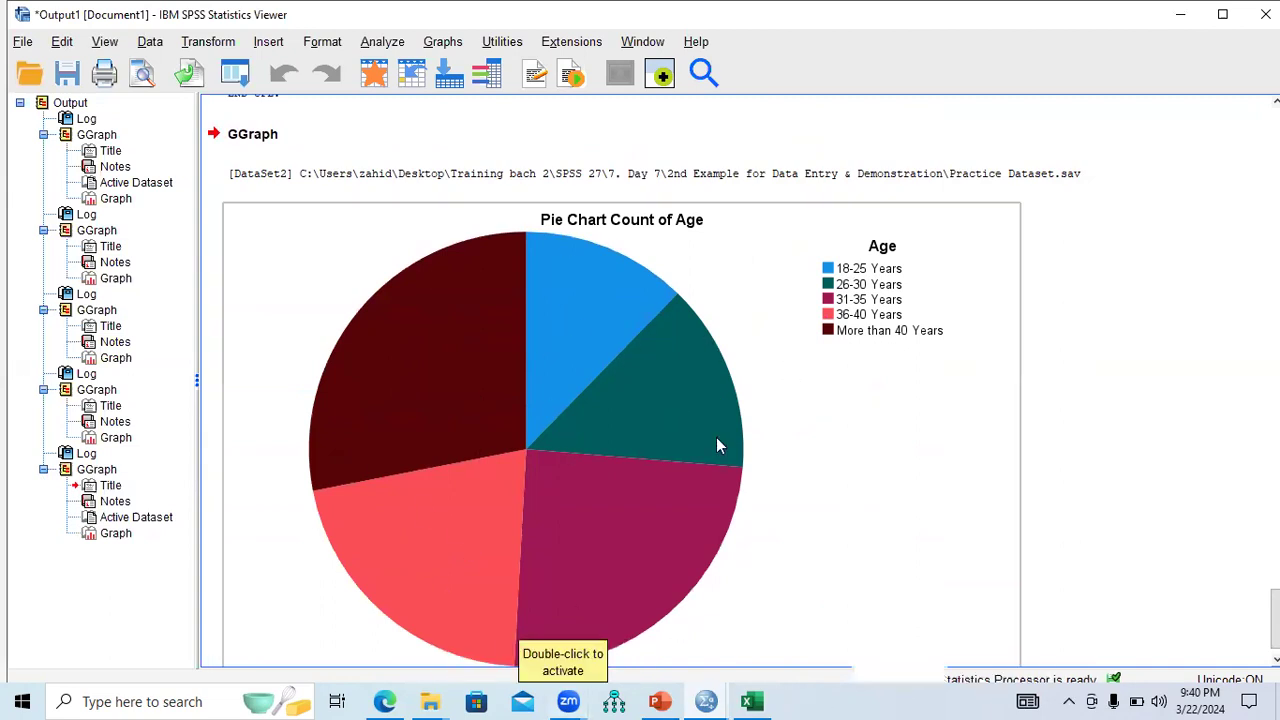
Switch to the PowerPoint presentation and read the Box Plot slide's sentence on the statistics a boxplot displays.
{"action": "left_click", "coordinate": [659, 701]}
{"action": "left_click_drag", "start_coordinate": [197, 514], "coordinate": [90, 600]}
{"action": "left_click", "coordinate": [90, 603]}
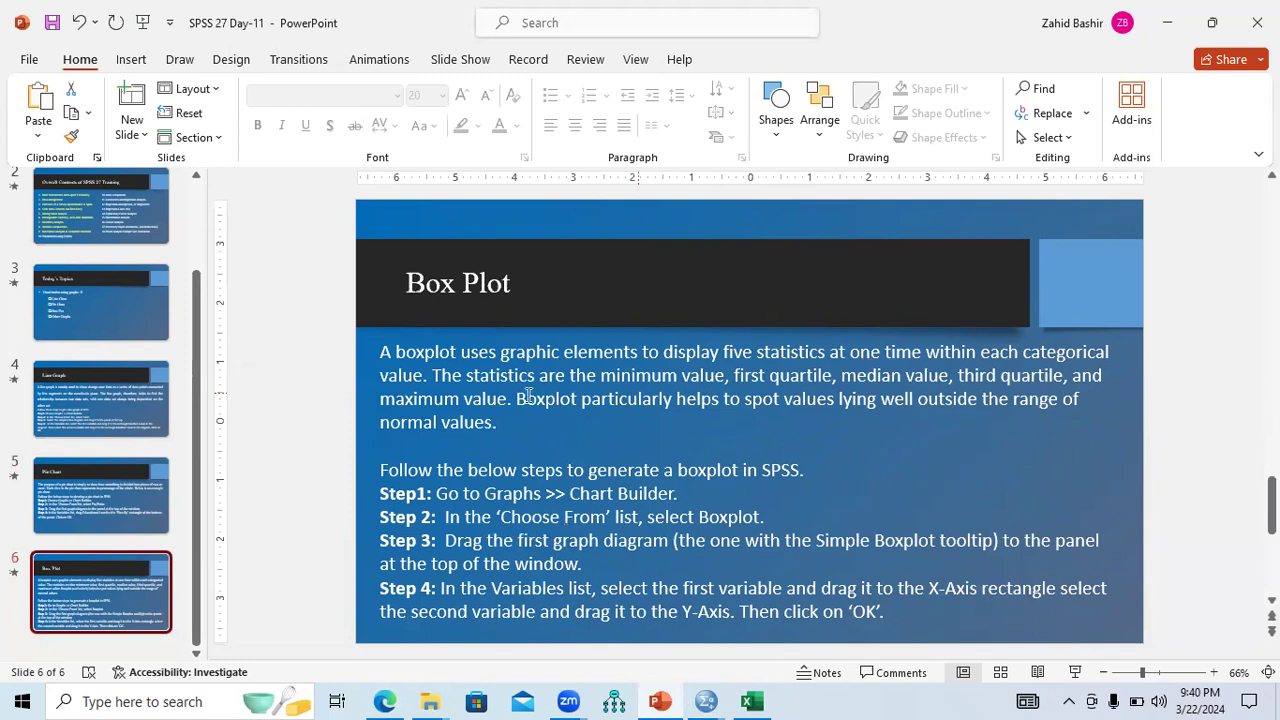
{"action": "left_click_drag", "start_coordinate": [446, 376], "coordinate": [726, 378]}
{"action": "left_click_drag", "start_coordinate": [827, 388], "coordinate": [1008, 388]}
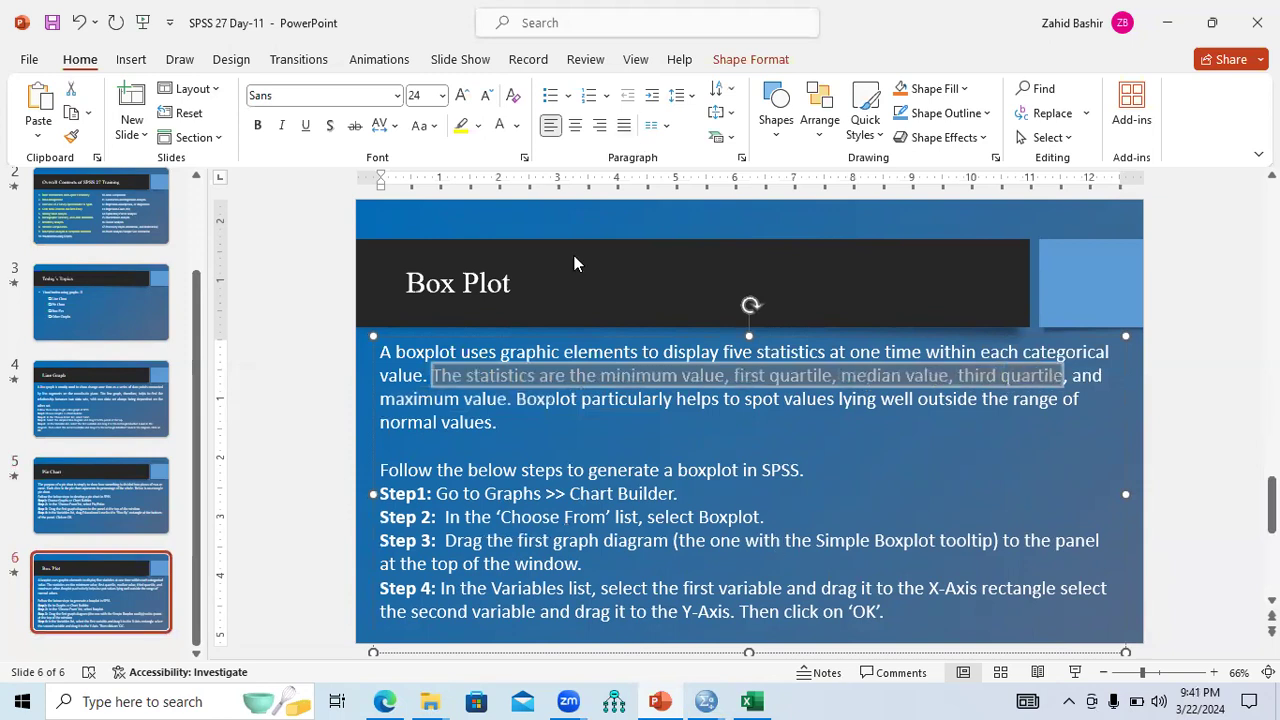
Switch back to the SPSS output window and reopen the Chart Builder.
{"action": "left_click", "coordinate": [706, 701]}
{"action": "left_click", "coordinate": [548, 636]}
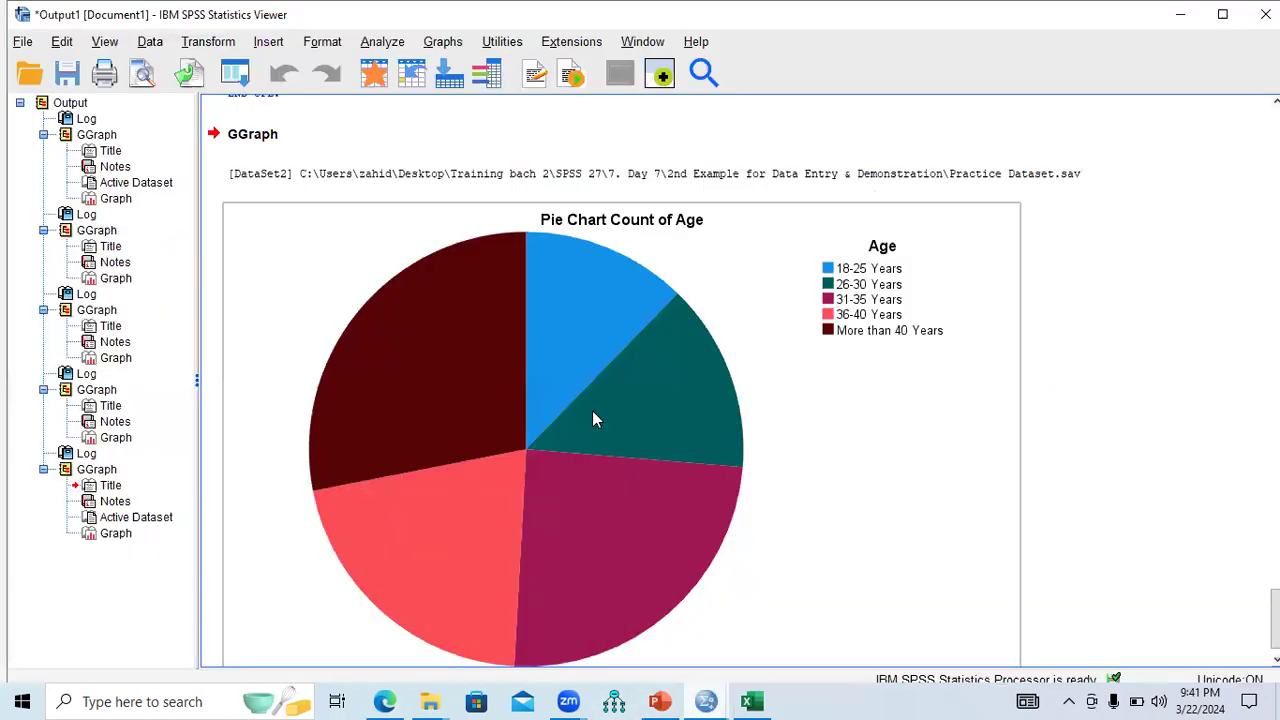
{"action": "key", "text": "alt+g"}
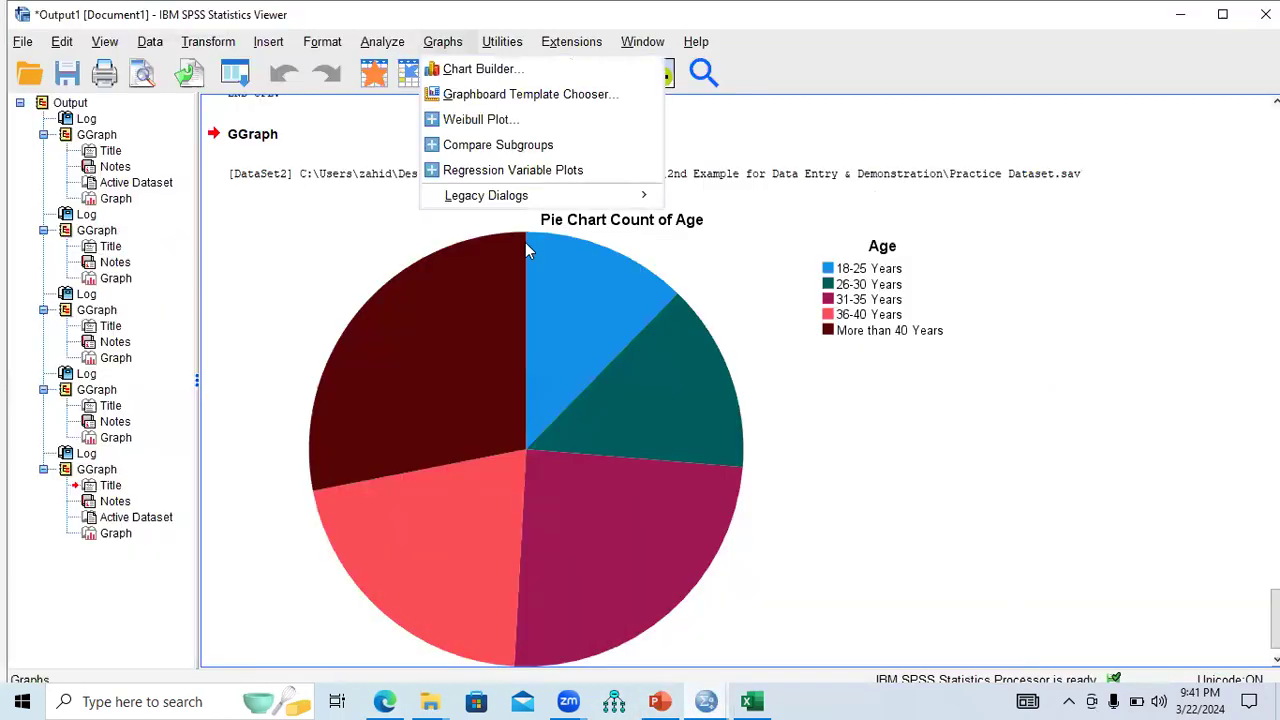
{"action": "key", "text": "Down"}
{"action": "key", "text": "Return"}
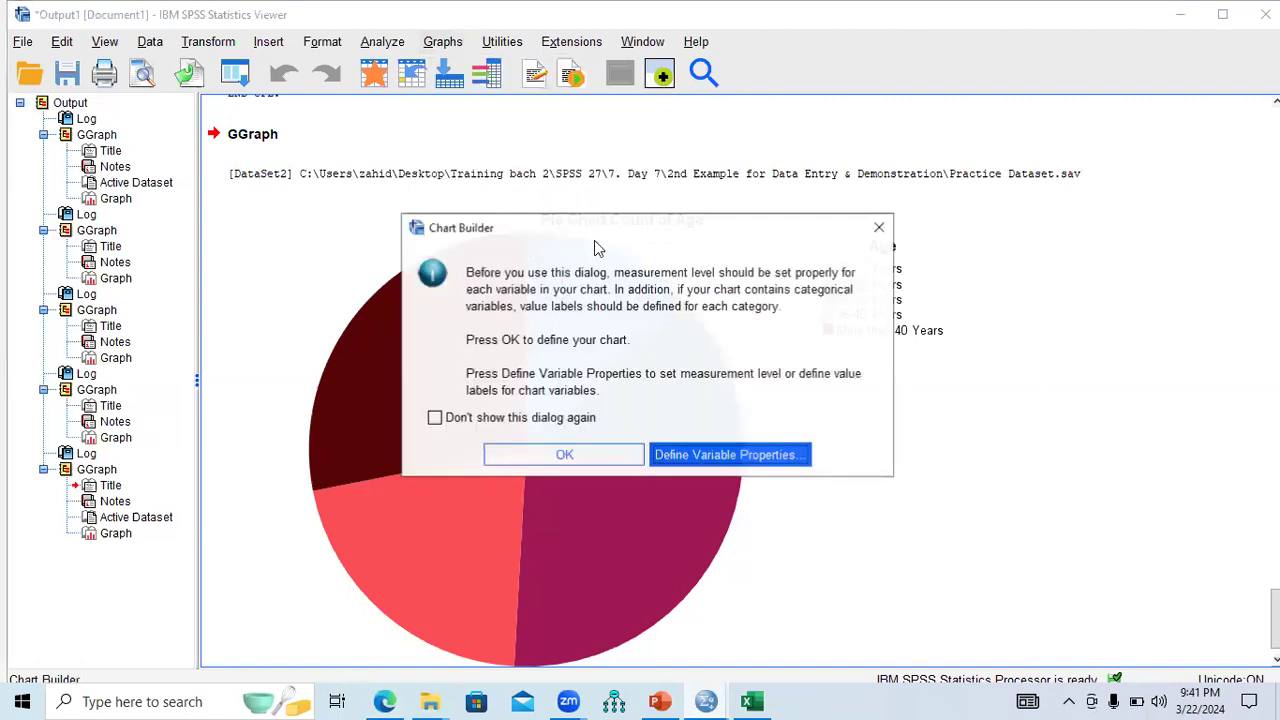
{"action": "left_click", "coordinate": [510, 448]}
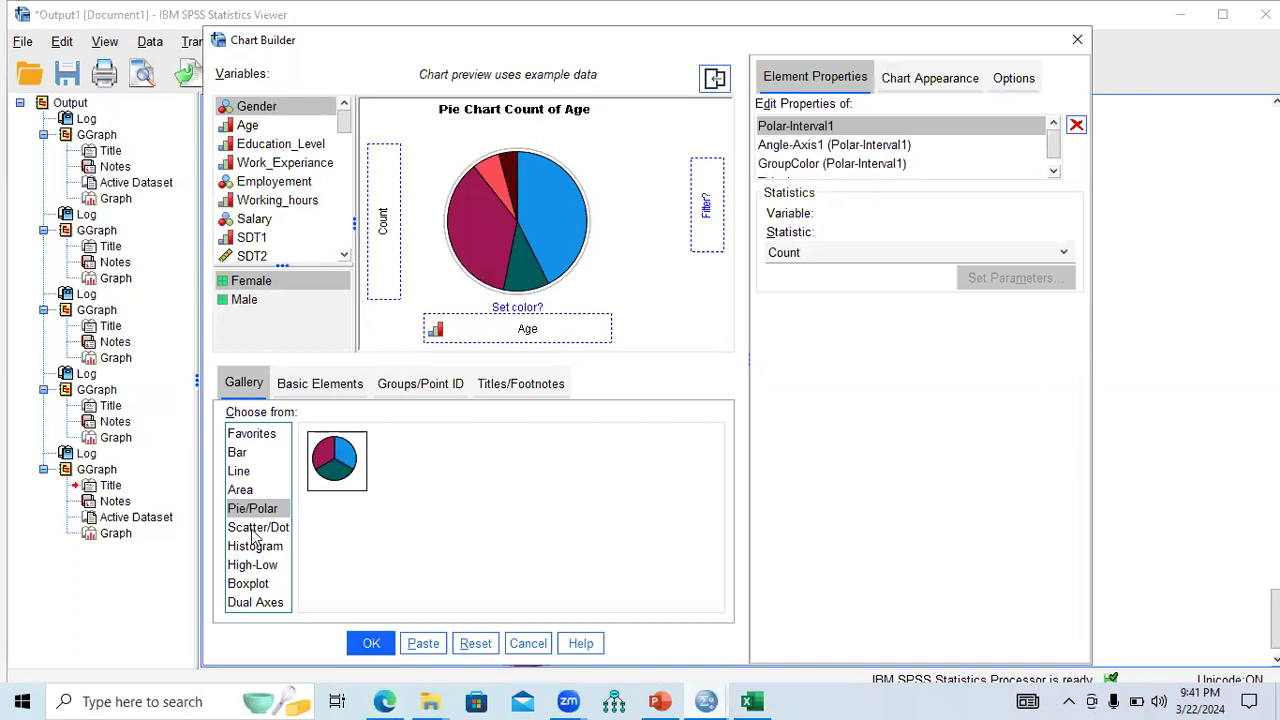
Browse the chart types in the gallery, choose Boxplot and add the Simple Boxplot to the preview.
{"action": "left_click", "coordinate": [251, 529]}
{"action": "left_click", "coordinate": [256, 548]}
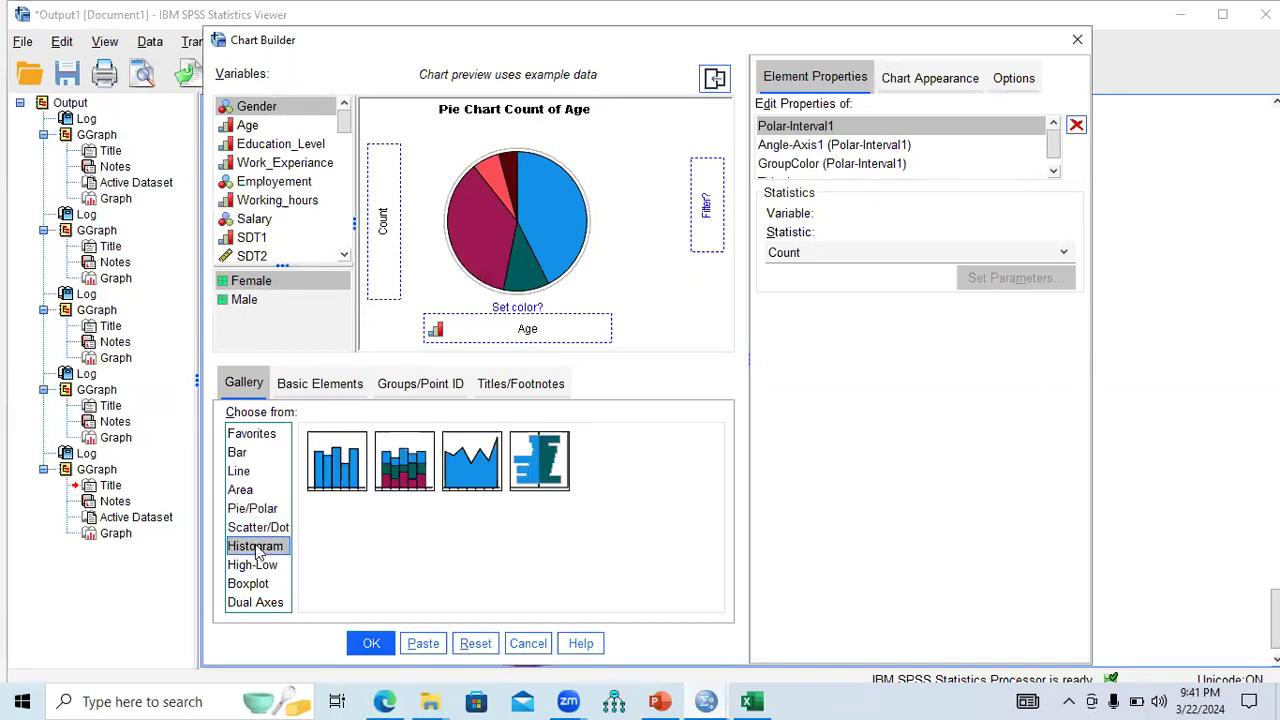
{"action": "left_click", "coordinate": [242, 454]}
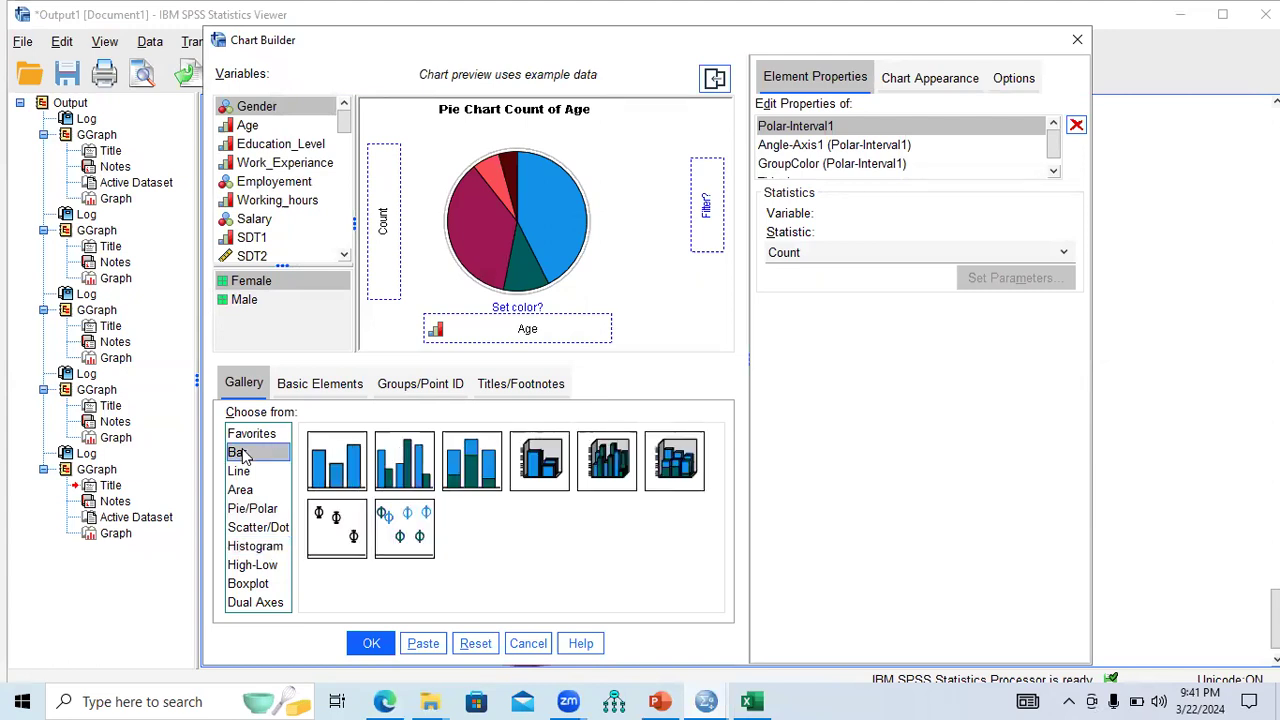
{"action": "left_click", "coordinate": [240, 473]}
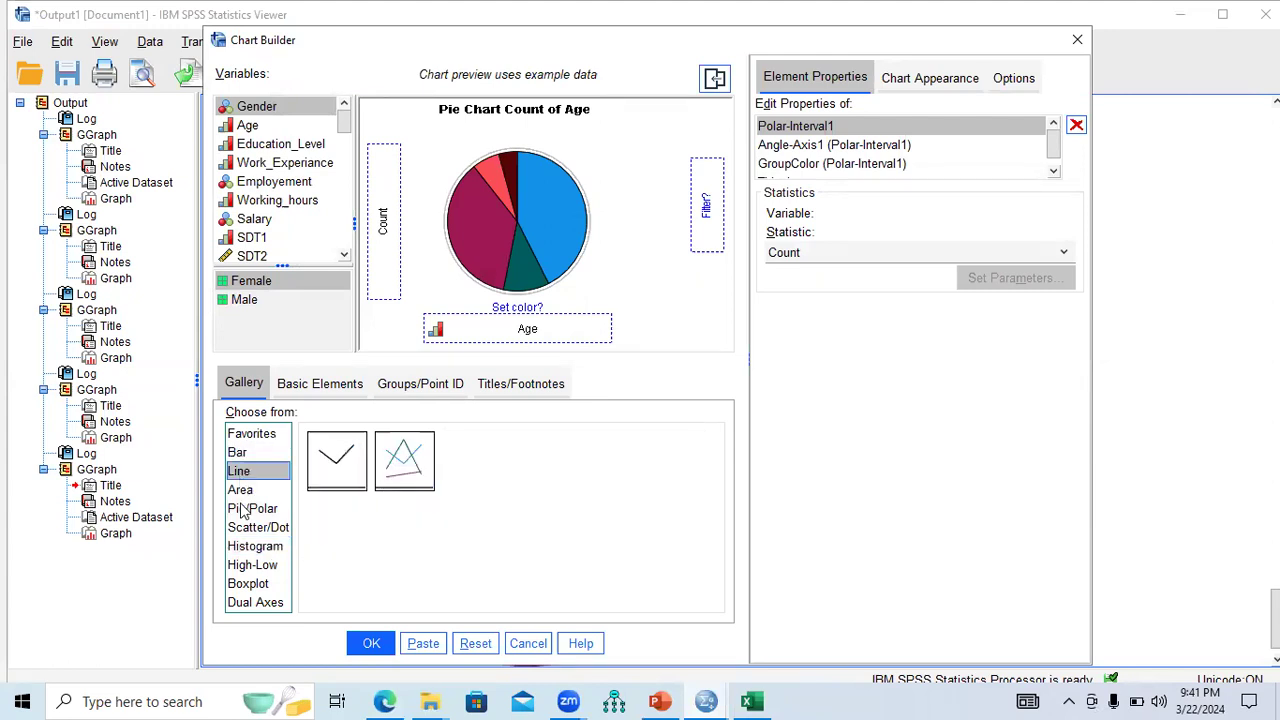
{"action": "left_click", "coordinate": [242, 510]}
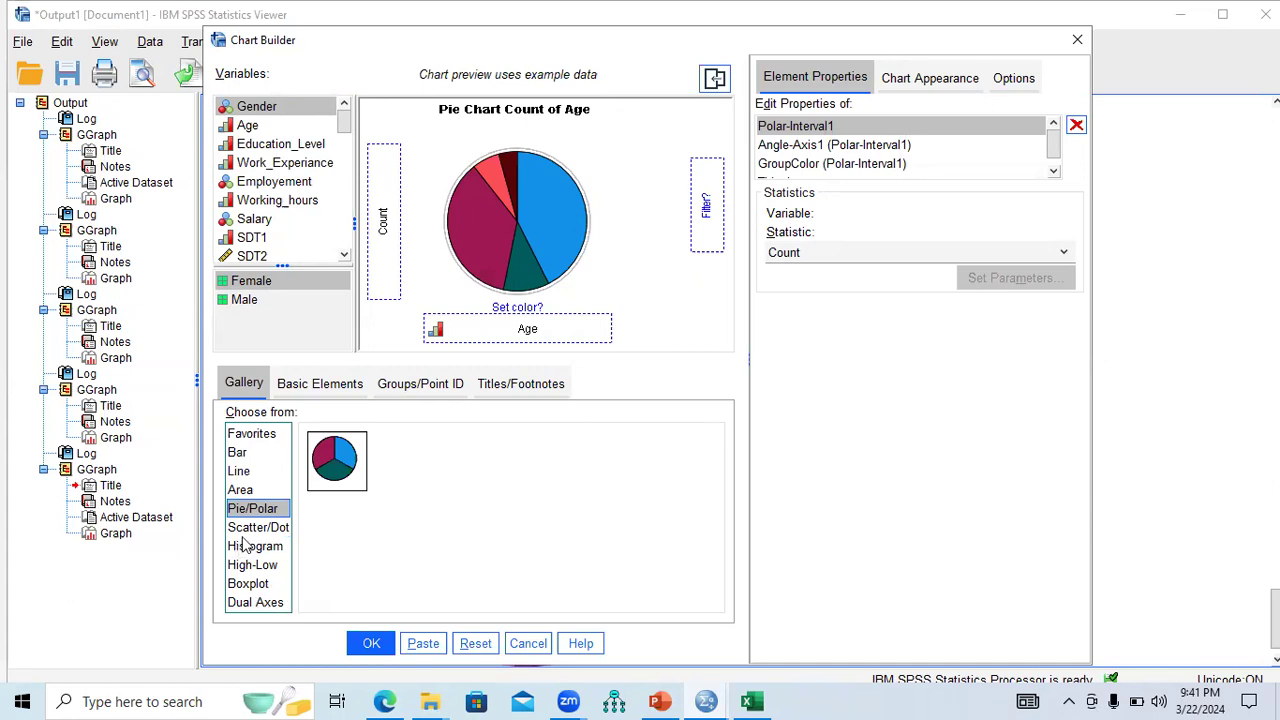
{"action": "left_click", "coordinate": [249, 588]}
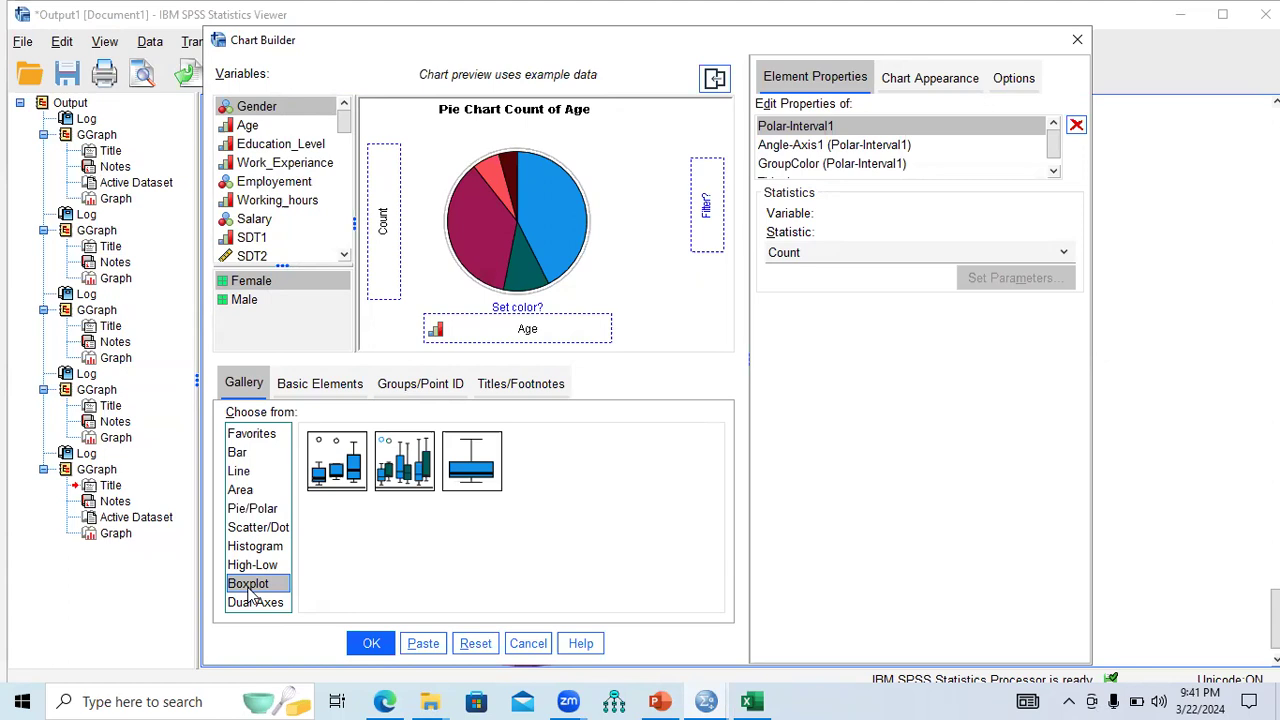
{"action": "double_click", "coordinate": [322, 472]}
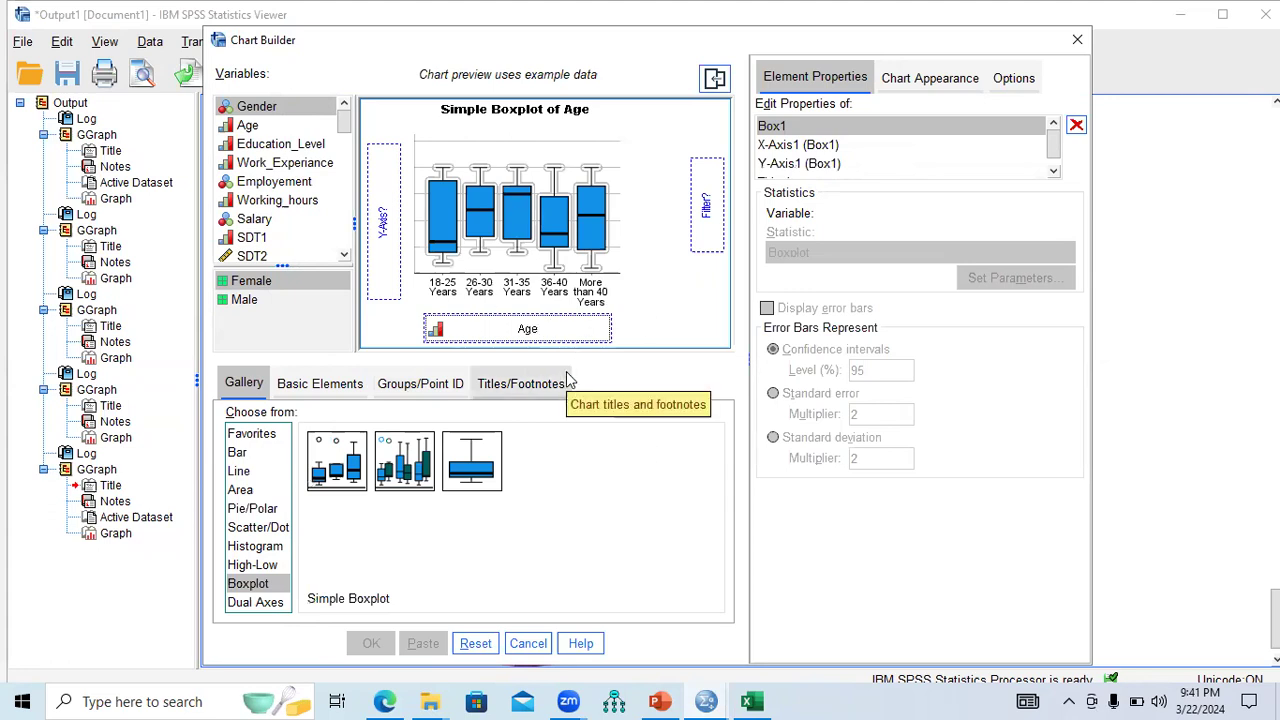
Remove Age from the boxplot's X-axis and try to assign SDT in its place.
{"action": "left_click_drag", "start_coordinate": [520, 338], "coordinate": [309, 224]}
{"action": "left_click_drag", "start_coordinate": [350, 120], "coordinate": [345, 245]}
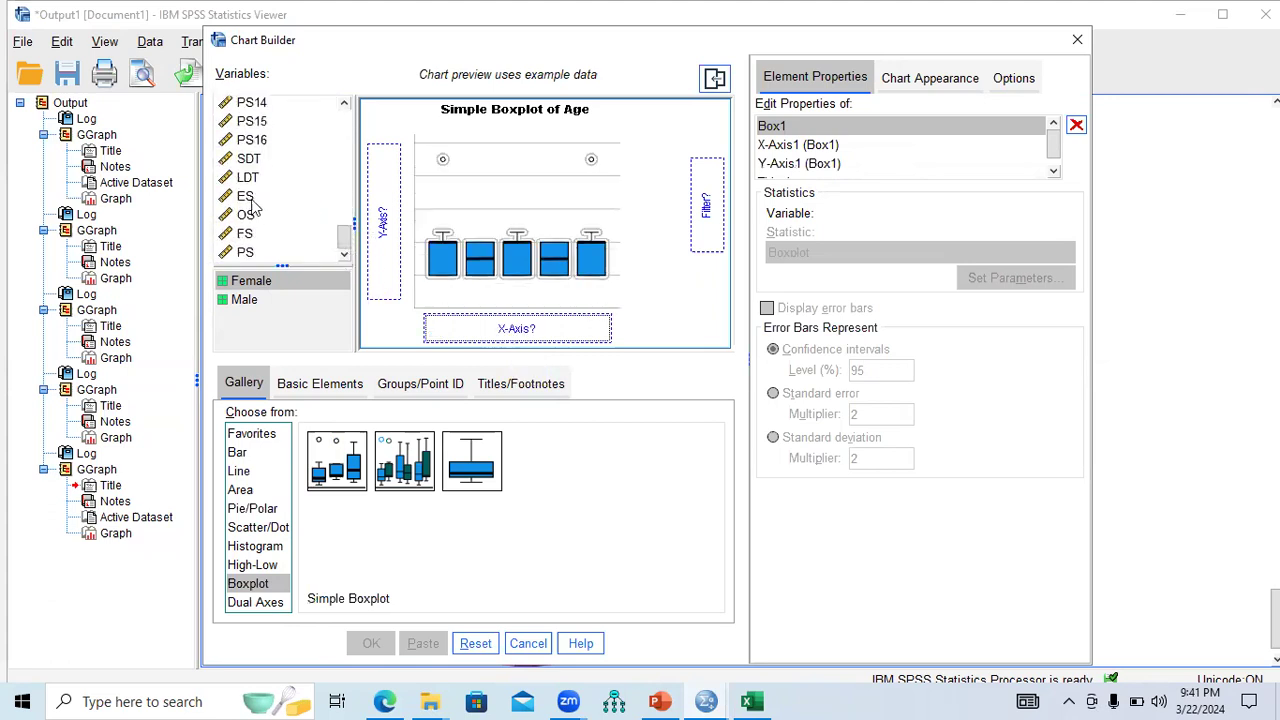
{"action": "left_click_drag", "start_coordinate": [248, 159], "coordinate": [487, 326]}
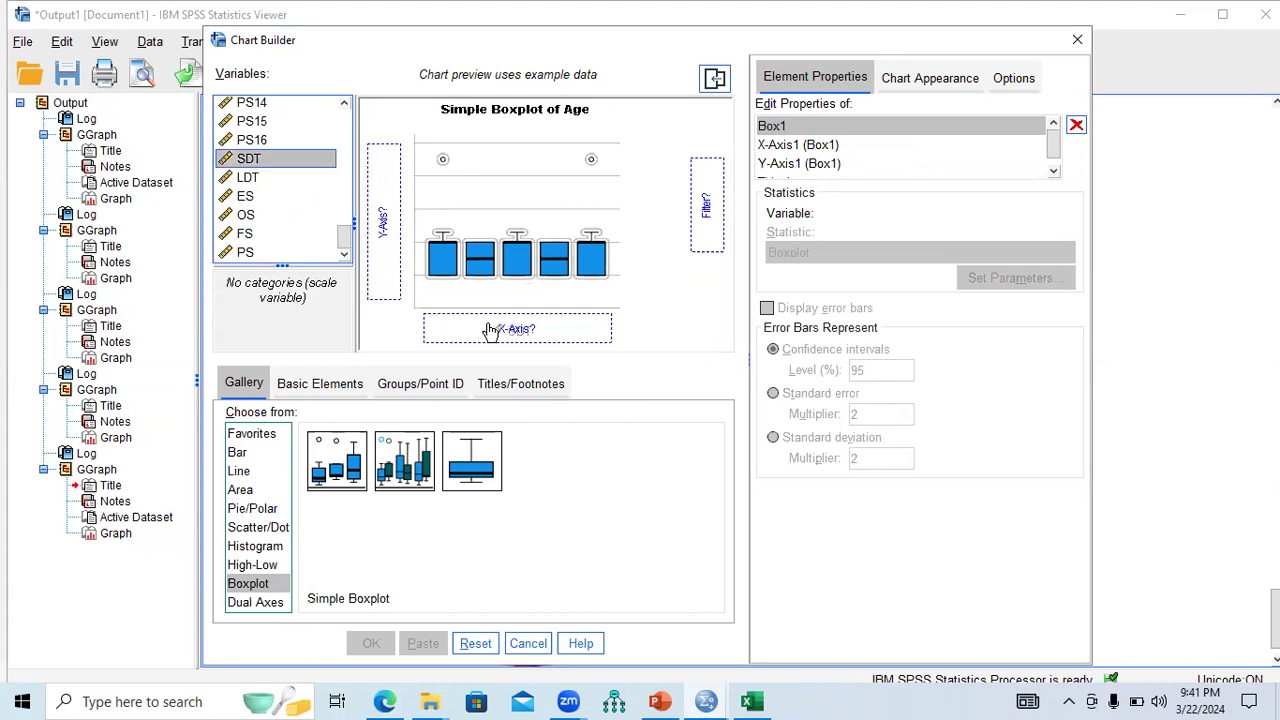
{"action": "left_click_drag", "start_coordinate": [262, 168], "coordinate": [522, 330]}
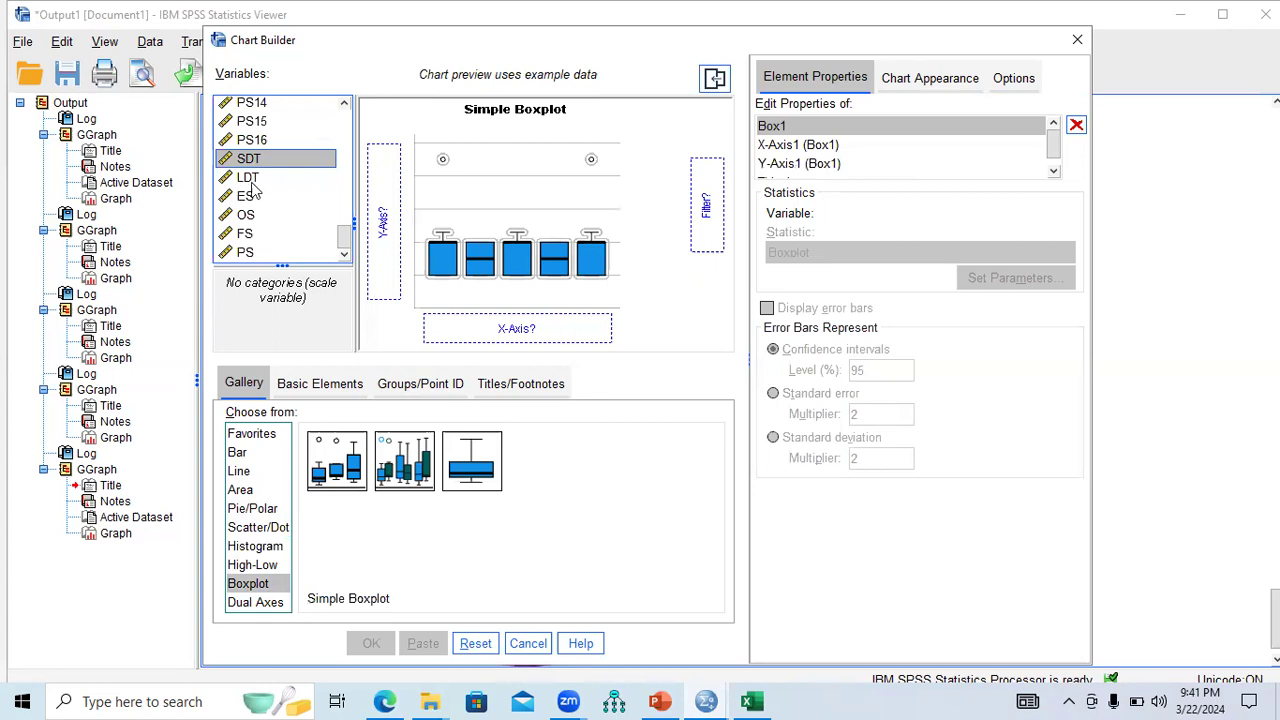
Assign PS as the boxplot's Y-axis variable and generate the simple boxplot.
{"action": "left_click_drag", "start_coordinate": [250, 254], "coordinate": [382, 251]}
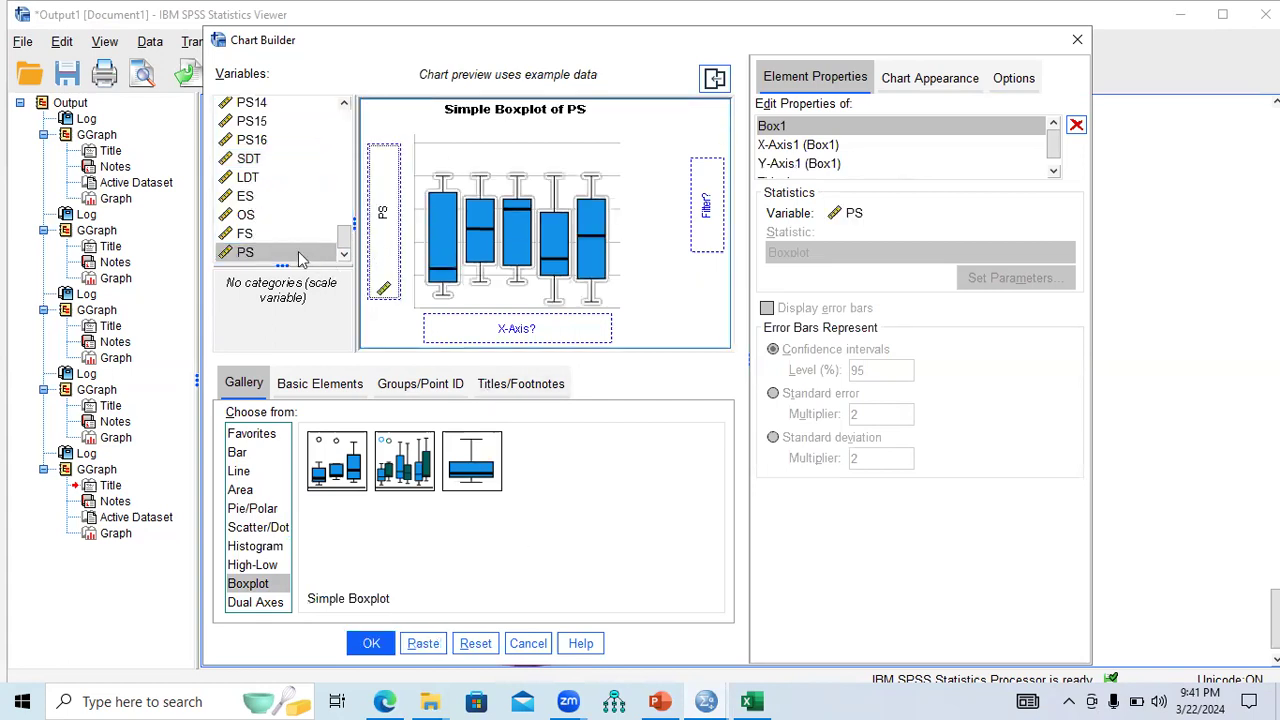
{"action": "left_click_drag", "start_coordinate": [247, 162], "coordinate": [432, 285]}
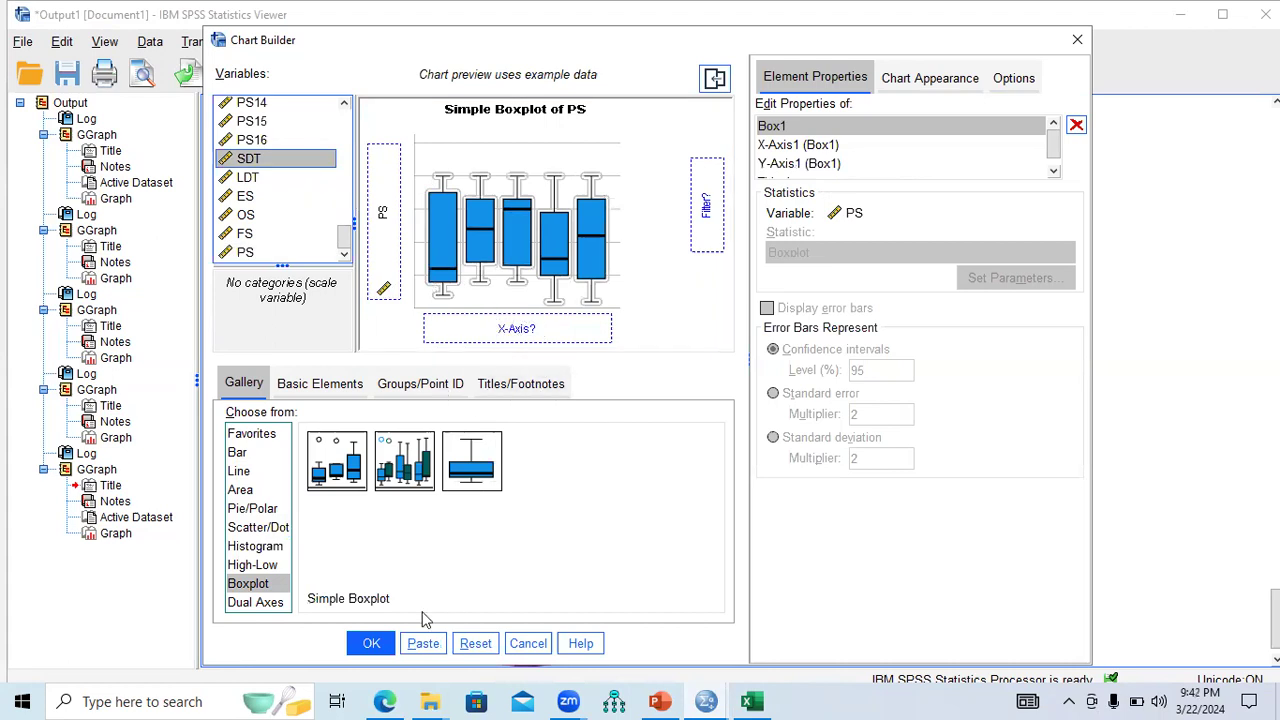
{"action": "left_click", "coordinate": [372, 644]}
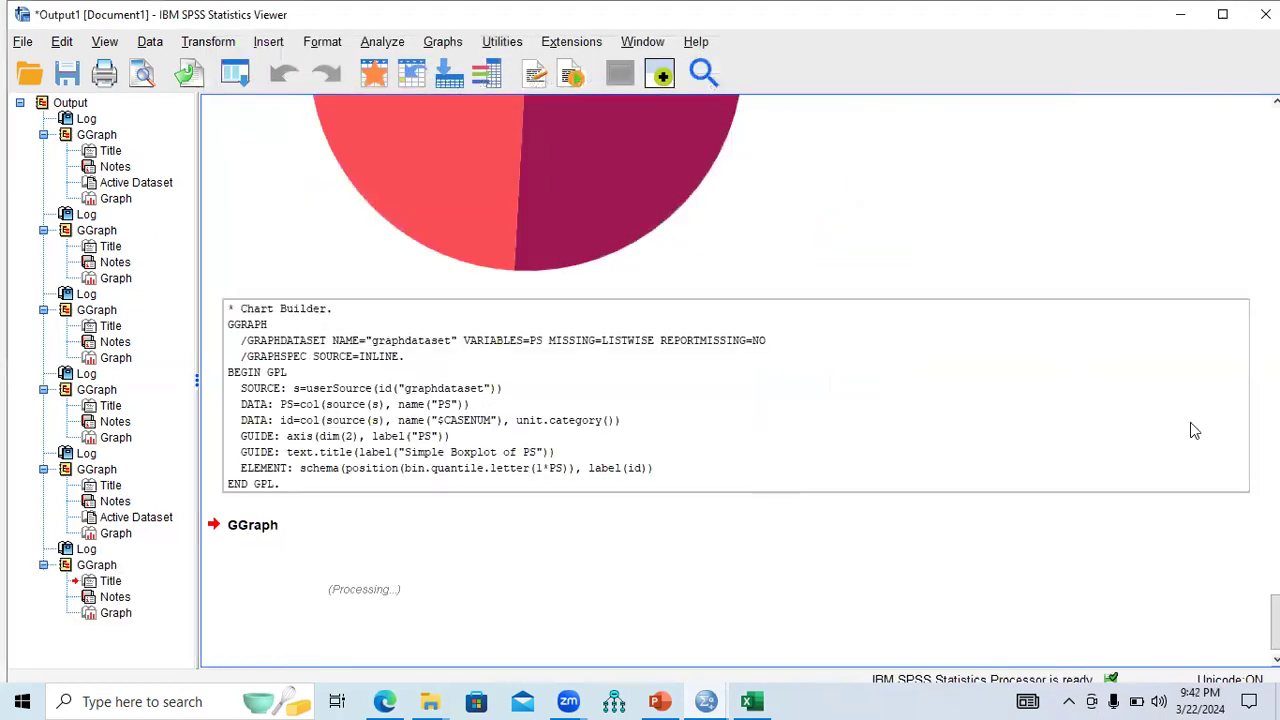